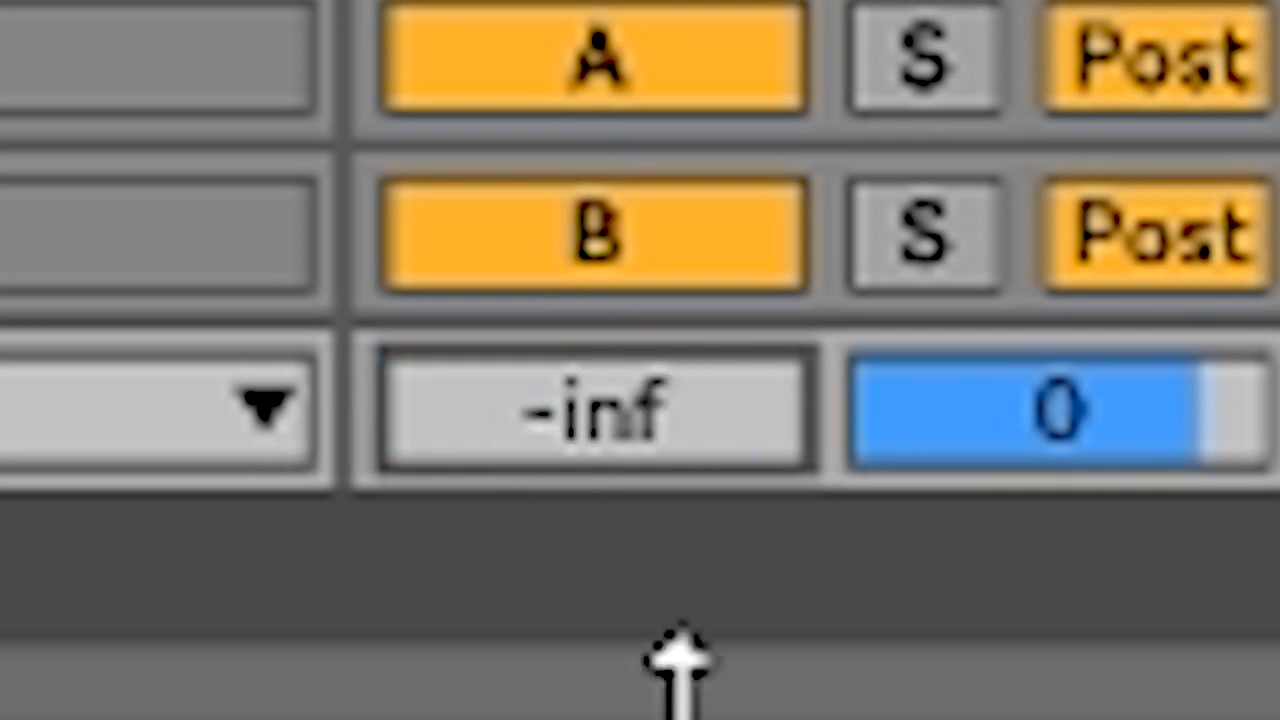
- Lower the Master track's remaining volume control to -inf and set the project tempo to 125 BPM
{"action": "left_click_drag", "start_coordinate": [1130, 412], "coordinate": [1130, 600]}
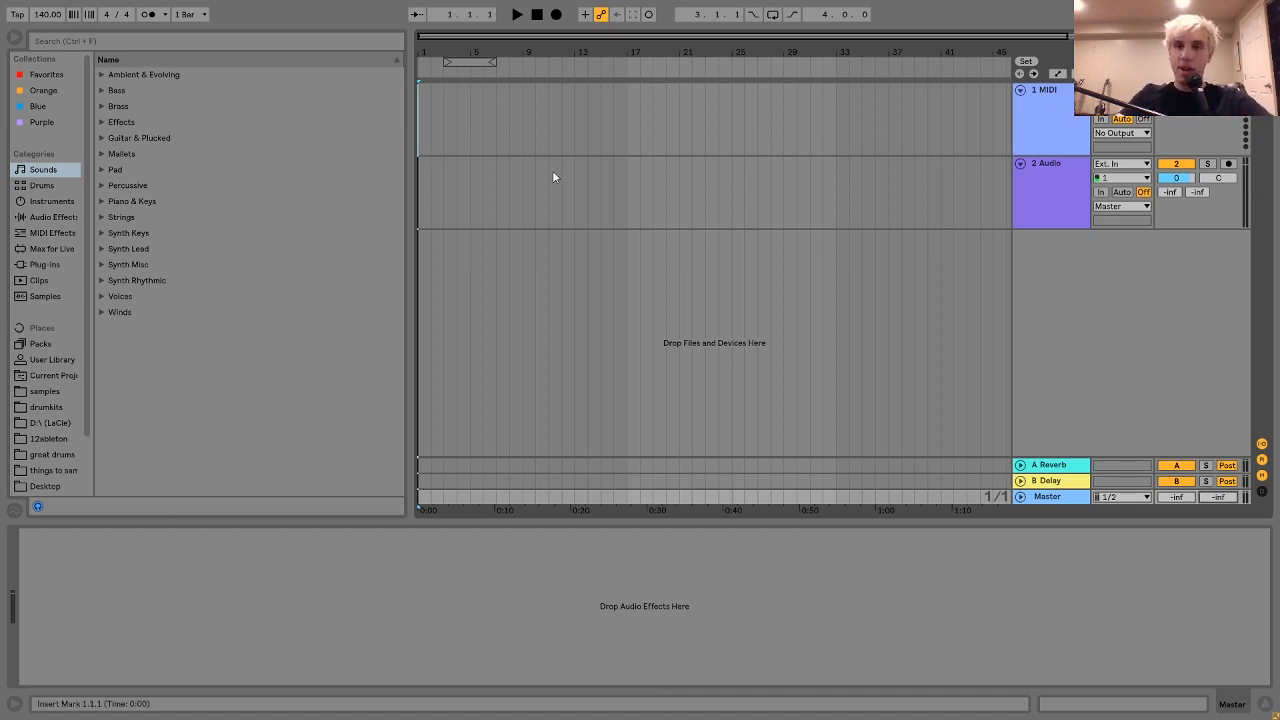
{"action": "left_click", "coordinate": [45, 15]}
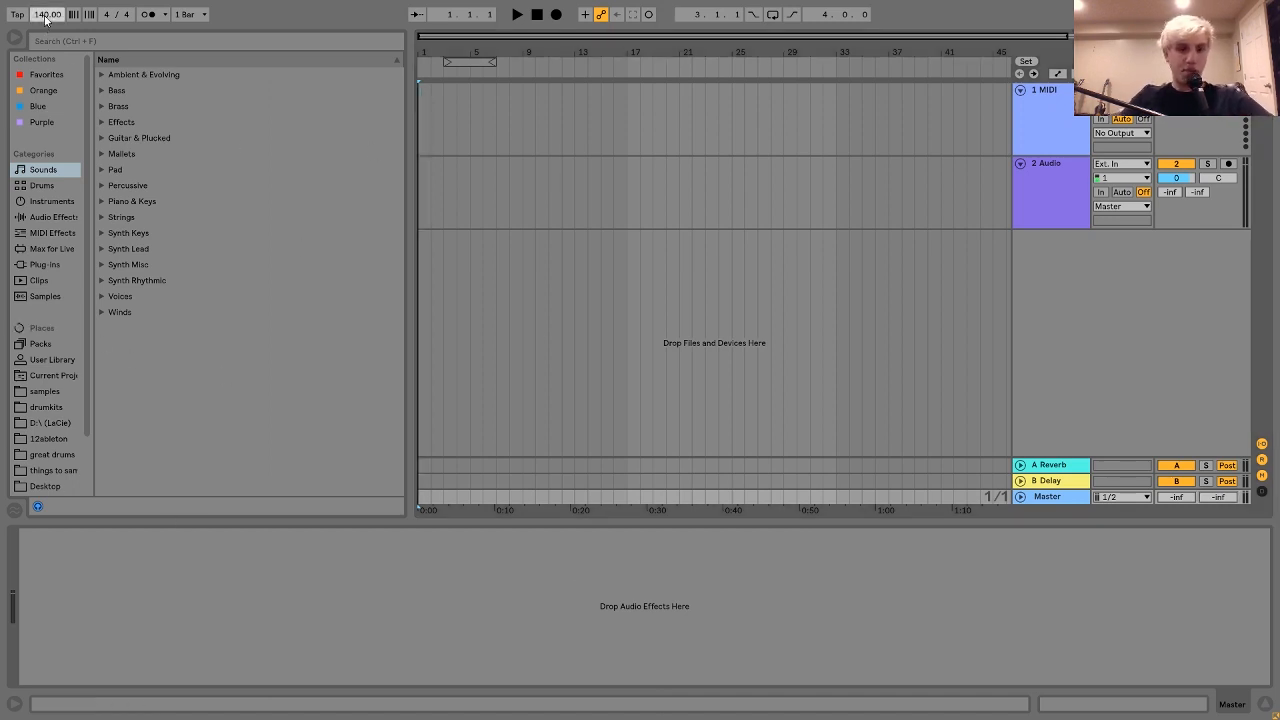
{"action": "type", "text": "125"}
{"action": "key", "text": "Return"}
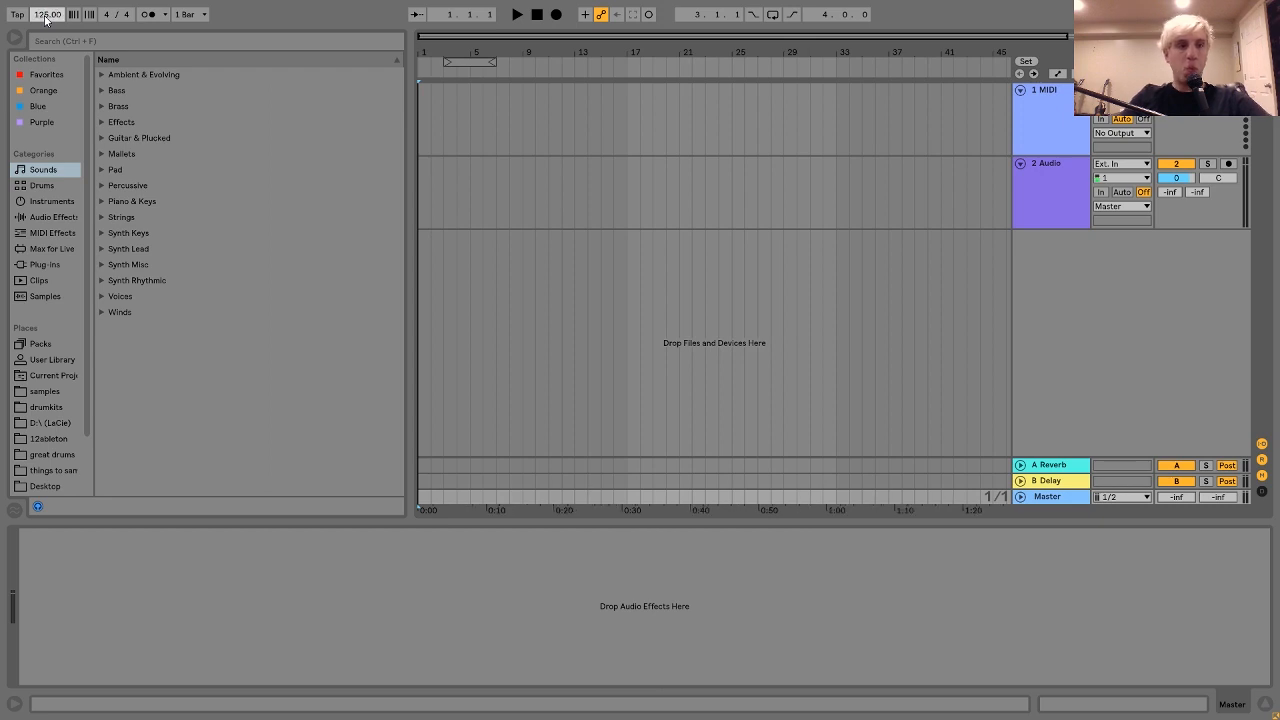
- Audition kicks in the MVA_KICKS folder of the samples library and place MVA_Kick_06.wav at the start of the first track
{"action": "left_click", "coordinate": [50, 392]}
{"action": "scroll", "coordinate": [247, 375], "scroll_direction": "up", "scroll_amount": 8}
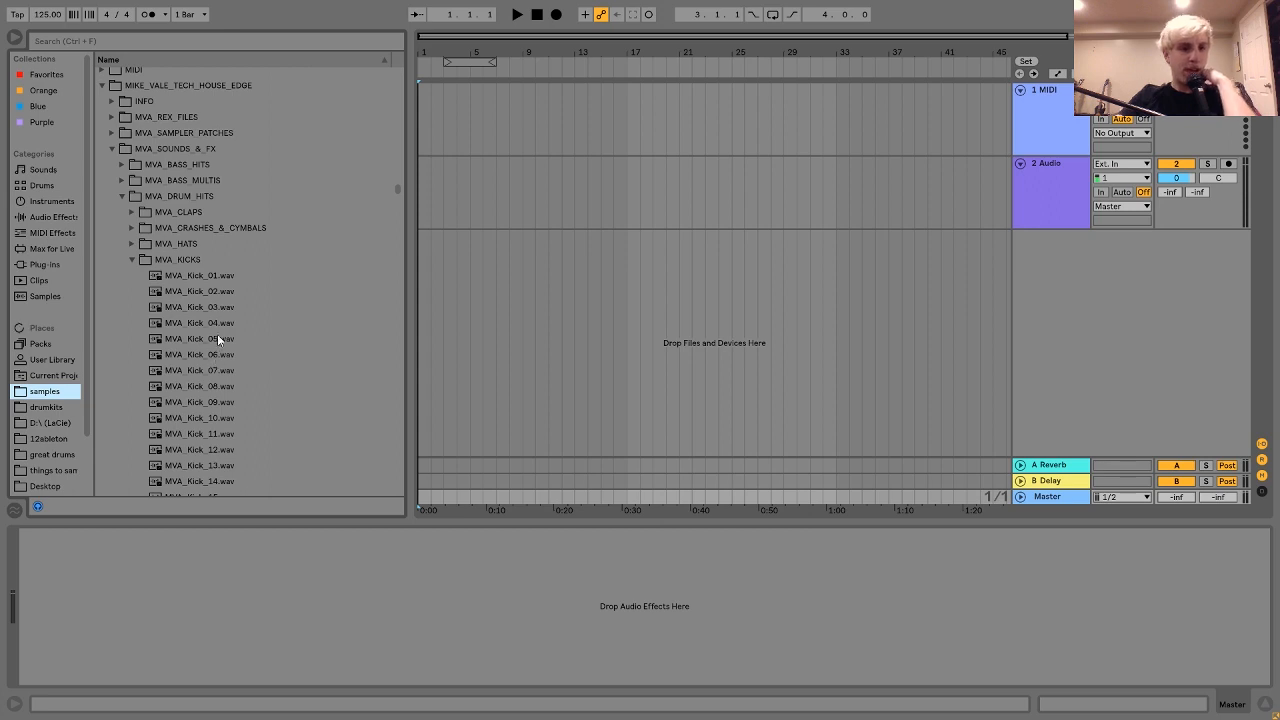
{"action": "left_click", "coordinate": [217, 336]}
{"action": "left_click", "coordinate": [212, 355]}
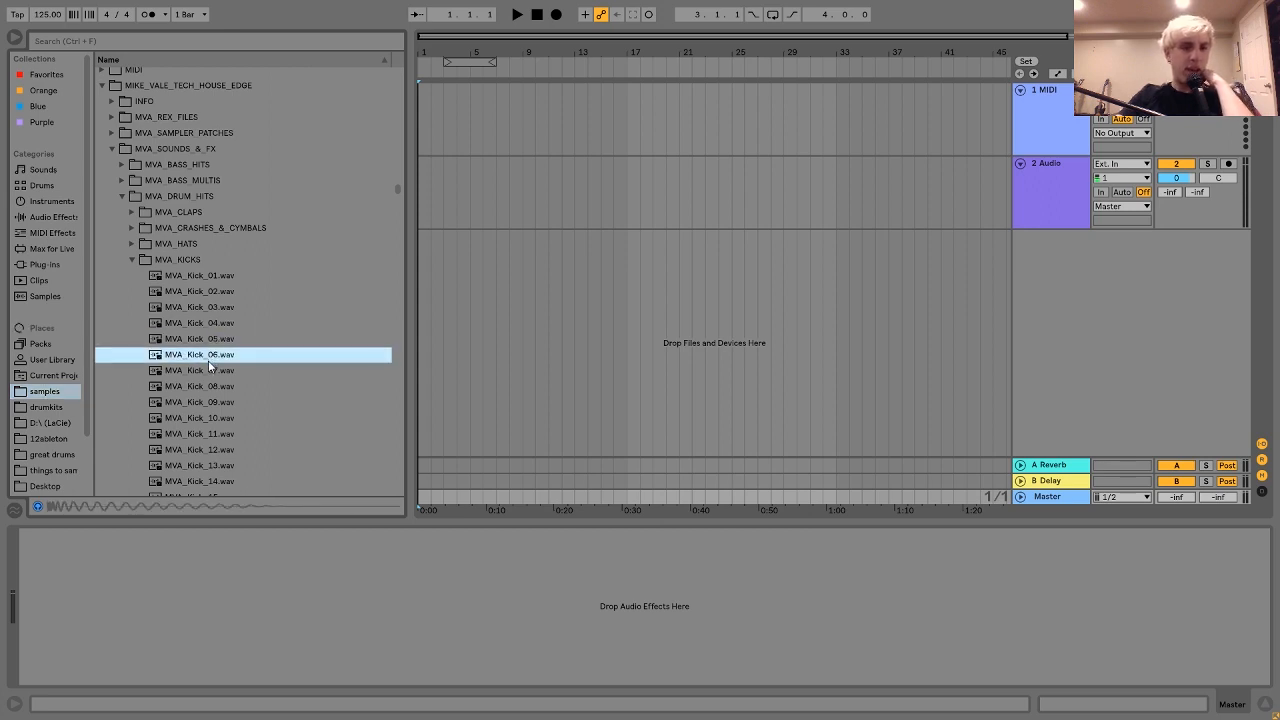
{"action": "left_click", "coordinate": [208, 370]}
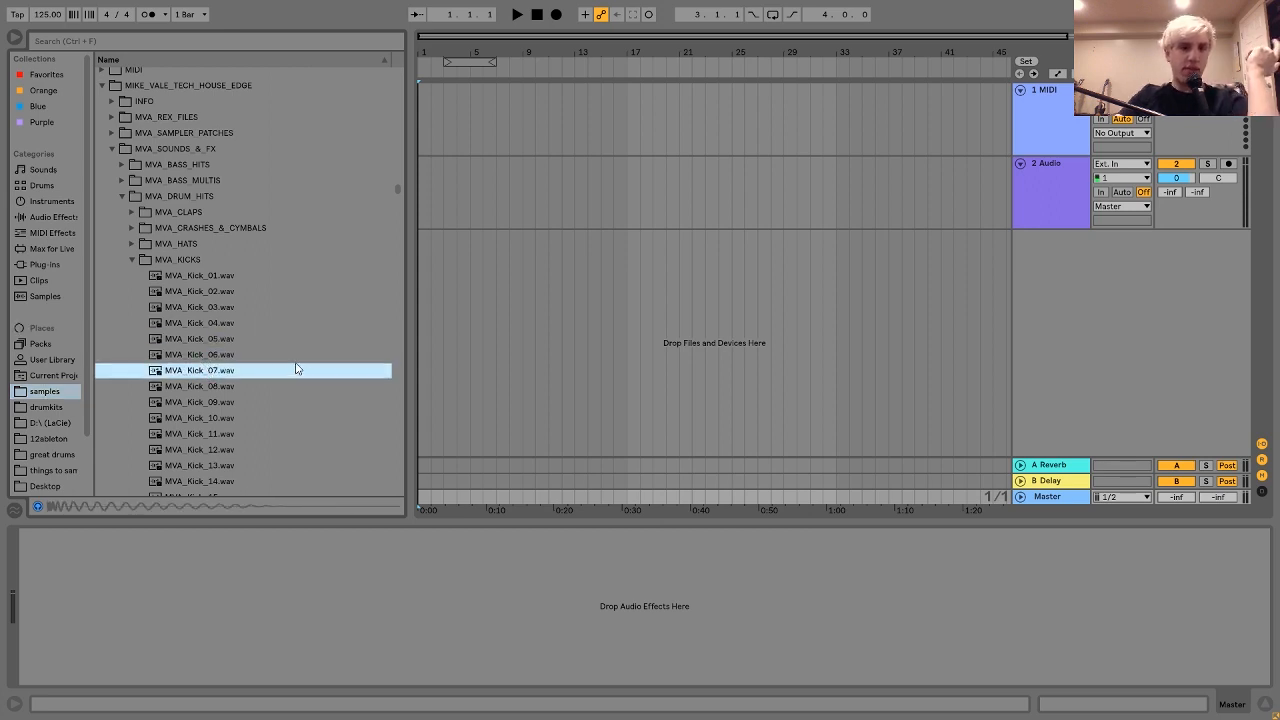
{"action": "left_click", "coordinate": [198, 357]}
{"action": "left_click_drag", "start_coordinate": [190, 359], "coordinate": [417, 112]}
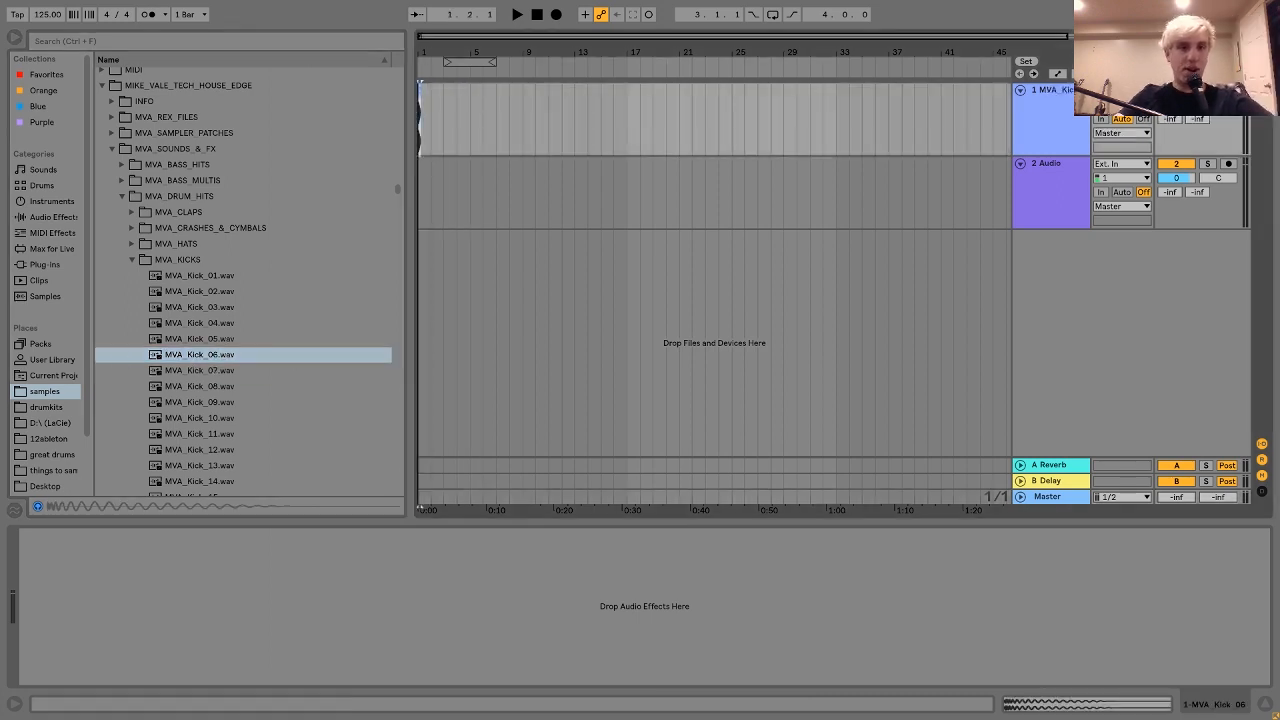
- Duplicate the one-beat kick clip on every beat through bar 4 and loop the four-bar range
{"action": "key", "text": "z"}
{"action": "left_click_drag", "start_coordinate": [618, 98], "coordinate": [420, 112]}
{"action": "left_click_drag", "start_coordinate": [524, 45], "coordinate": [436, 47]}
{"action": "key", "text": "ctrl+d"}
{"action": "key", "text": "ctrl+d"}
{"action": "key", "text": "ctrl+d"}
{"action": "key", "text": "ctrl+d"}
{"action": "key", "text": "ctrl+d"}
{"action": "key", "text": "ctrl+d"}
{"action": "key", "text": "ctrl+d"}
{"action": "key", "text": "ctrl+d"}
{"action": "key", "text": "ctrl+d"}
{"action": "key", "text": "ctrl+d"}
{"action": "key", "text": "ctrl+d"}
{"action": "key", "text": "ctrl+d"}
{"action": "key", "text": "ctrl+d"}
{"action": "key", "text": "ctrl+d"}
{"action": "key", "text": "ctrl+d"}
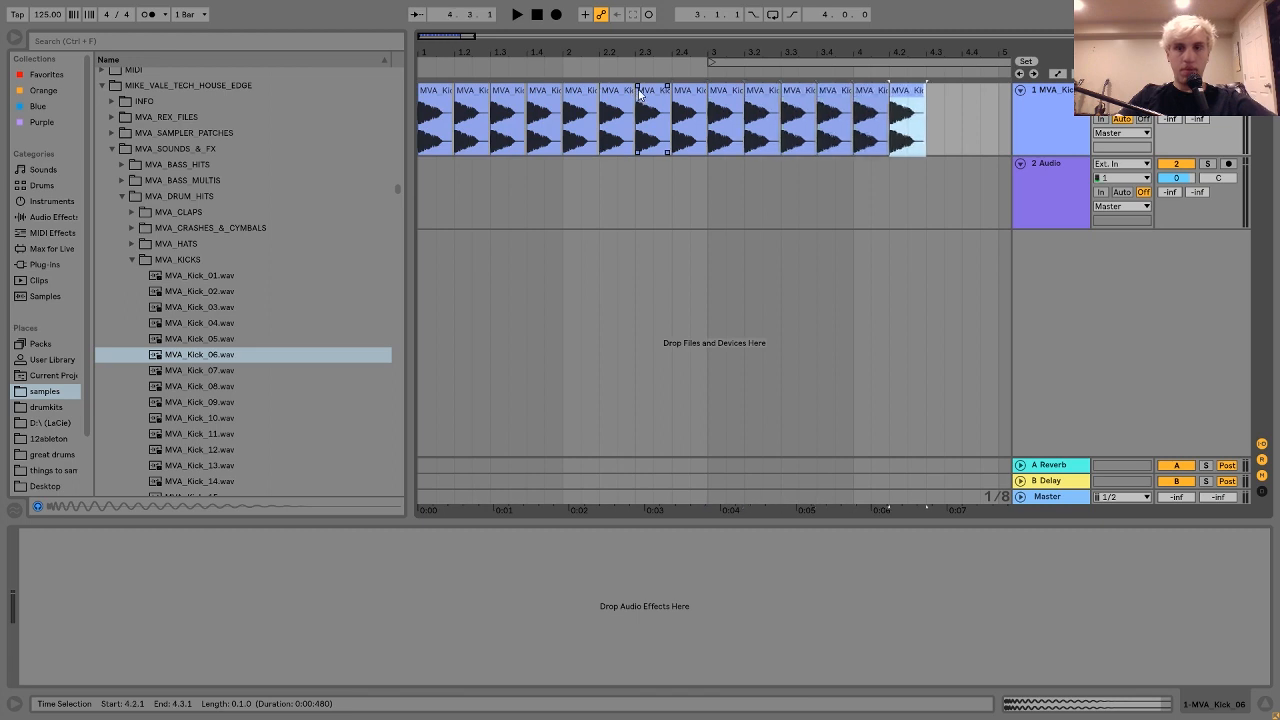
{"action": "key", "text": "ctrl+a"}
{"action": "key", "text": "ctrl+l"}
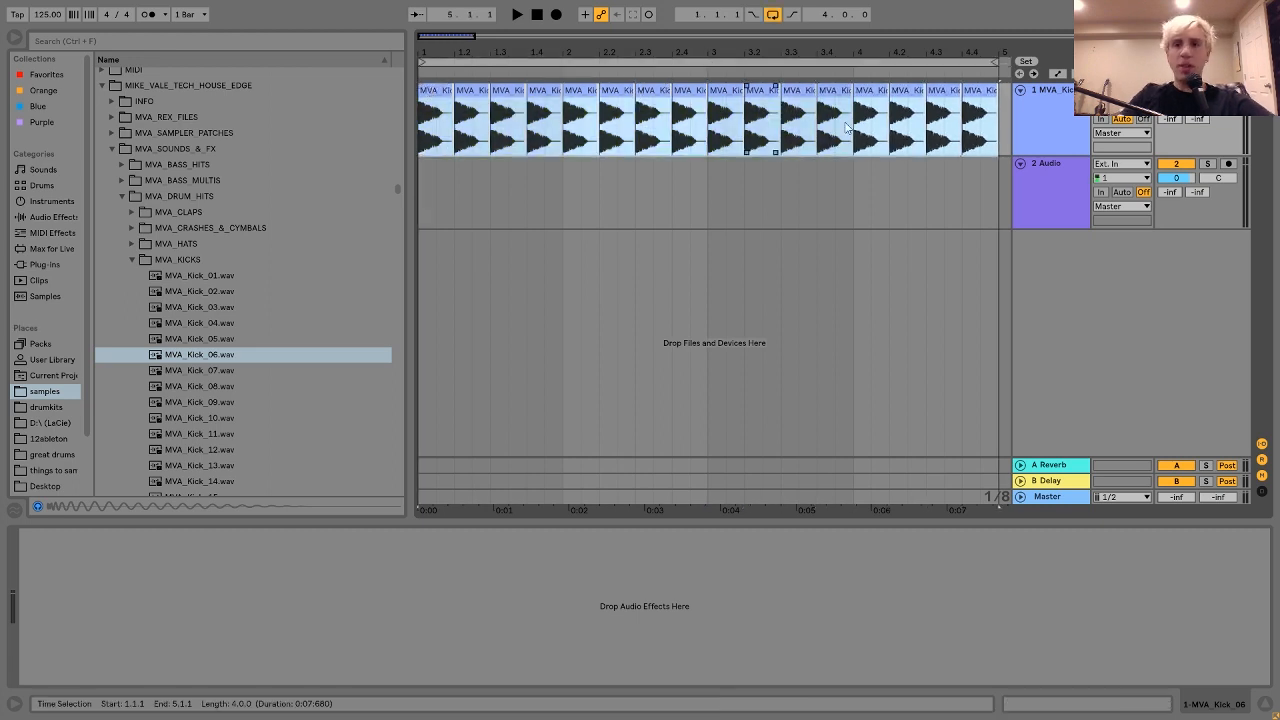
- Insert a MIDI track below the kick track and load the Operator instrument on it
{"action": "key", "text": "ctrl+shift+t"}
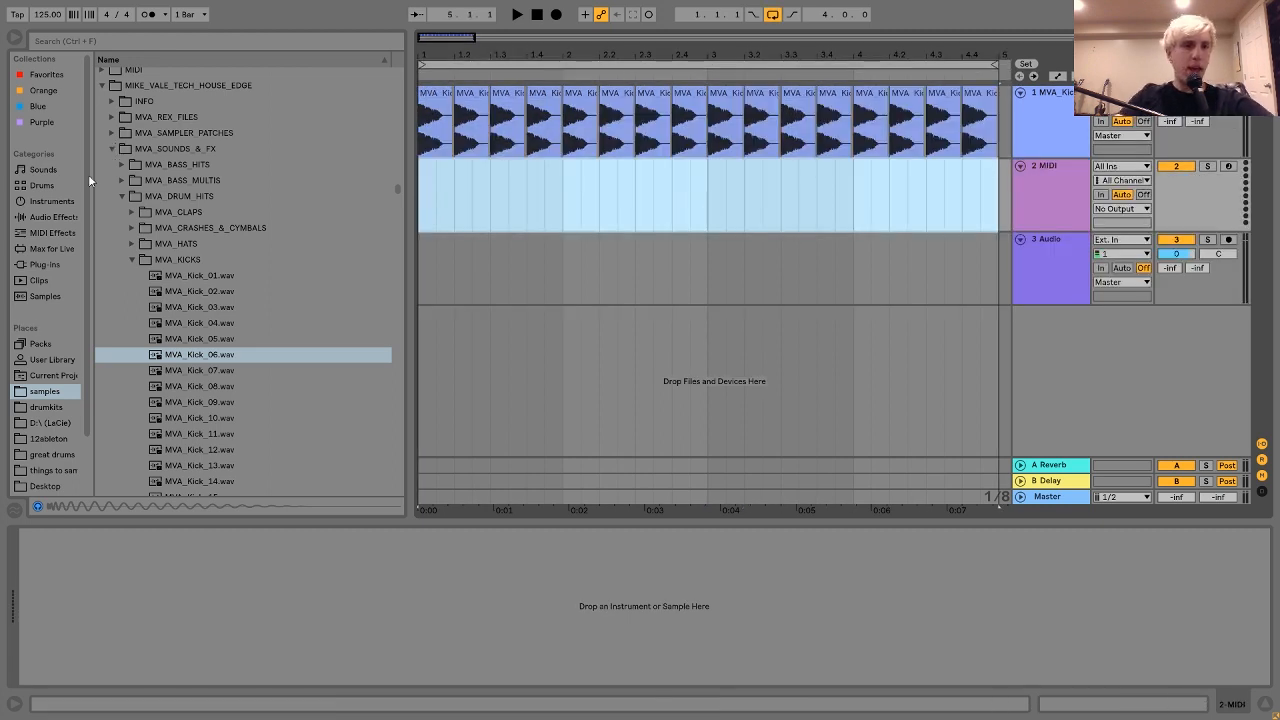
{"action": "left_click", "coordinate": [50, 201]}
{"action": "double_click", "coordinate": [130, 187]}
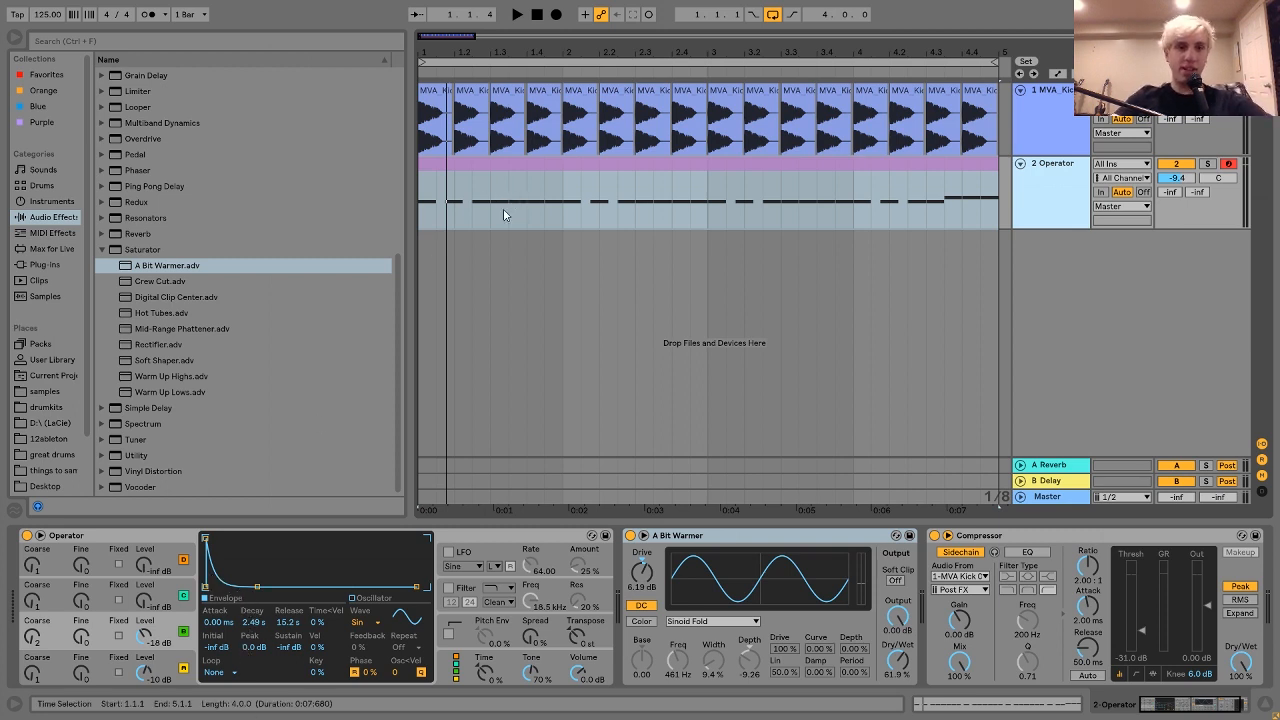
- Set Operator's oscillator A envelope to -inf dB sustain and 3.23 s decay, adjust its release, and show oscillator B
{"action": "left_click", "coordinate": [182, 671]}
{"action": "left_click", "coordinate": [182, 671]}
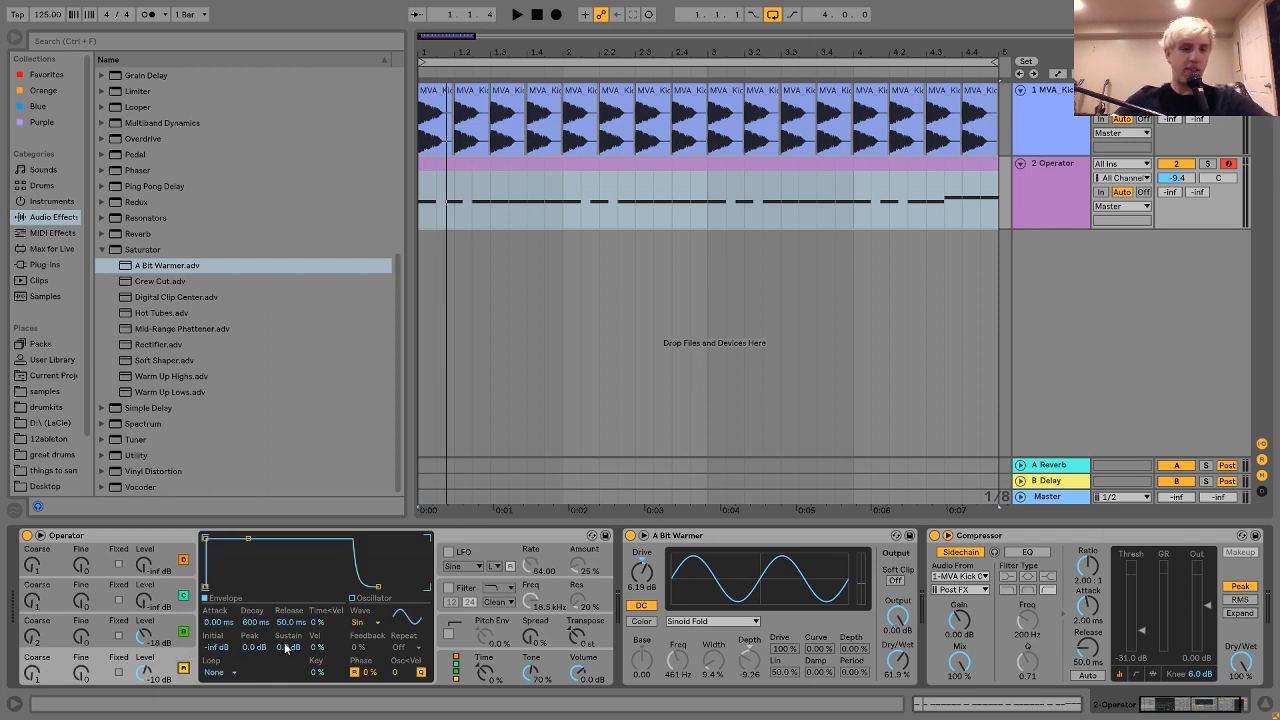
{"action": "left_click_drag", "start_coordinate": [287, 647], "coordinate": [287, 690]}
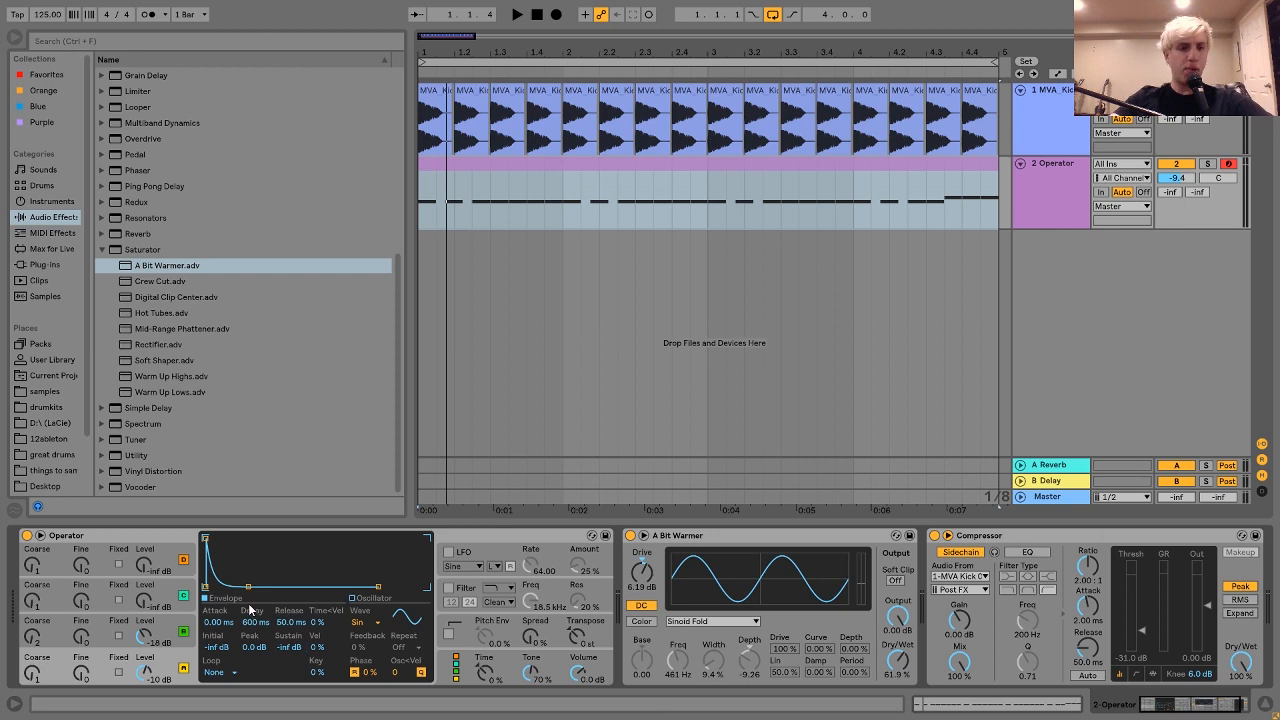
{"action": "left_click_drag", "start_coordinate": [250, 628], "coordinate": [250, 590]}
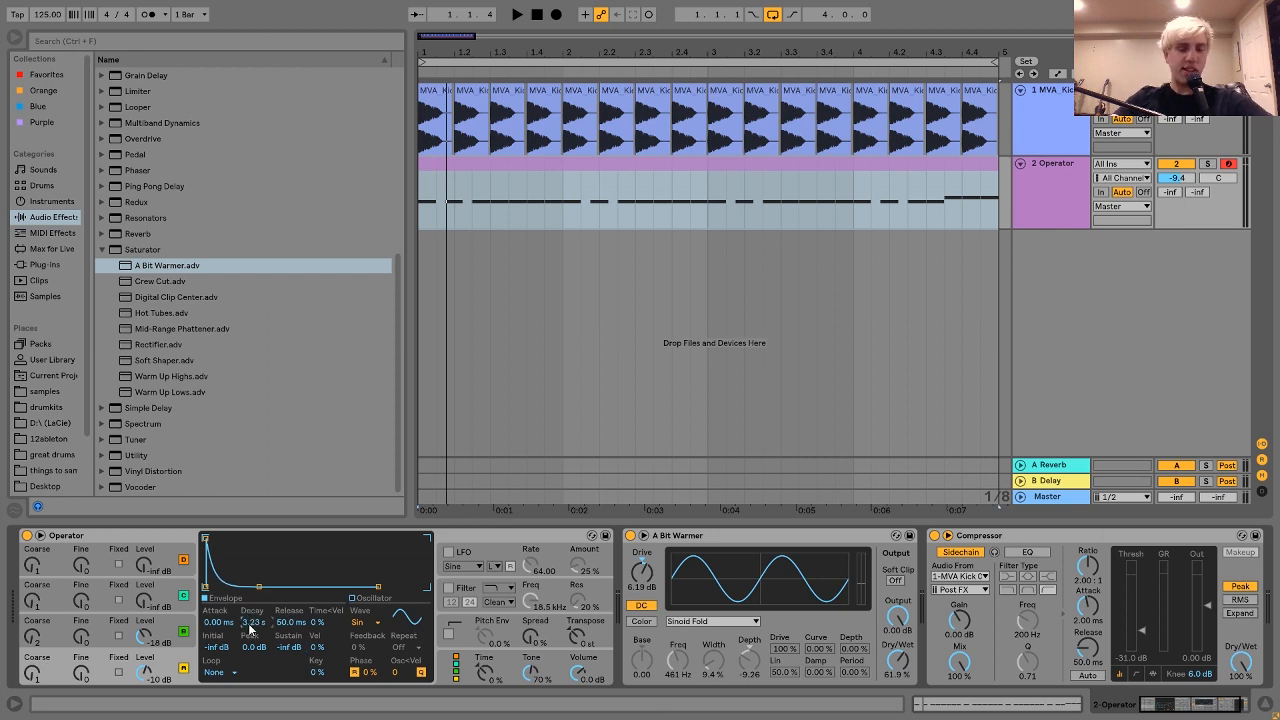
{"action": "mouse_move", "coordinate": [297, 628]}
{"action": "left_mouse_down"}
{"action": "mouse_move", "coordinate": [297, 606]}
{"action": "mouse_move", "coordinate": [298, 640]}
{"action": "left_mouse_up"}
{"action": "left_click", "coordinate": [188, 624]}
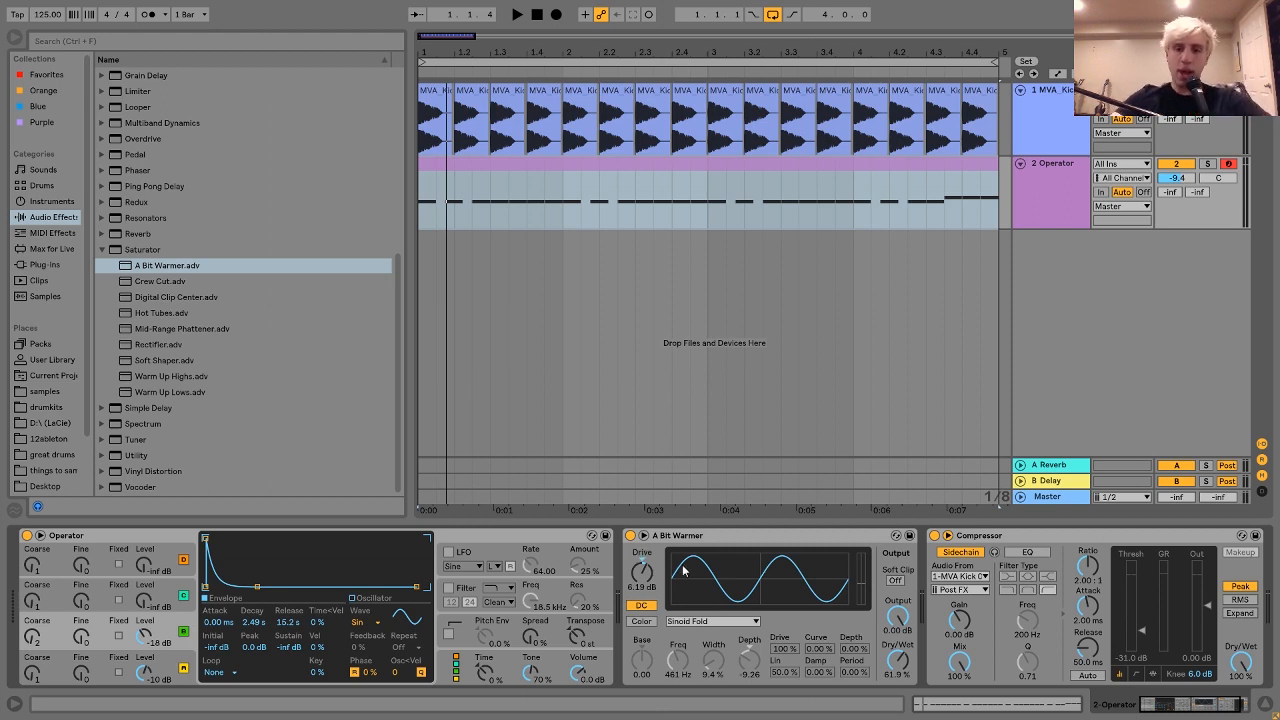
- Turn input monitoring off on the kick track and the Operator track
{"action": "scroll", "coordinate": [684, 570], "scroll_direction": "right", "scroll_amount": 2}
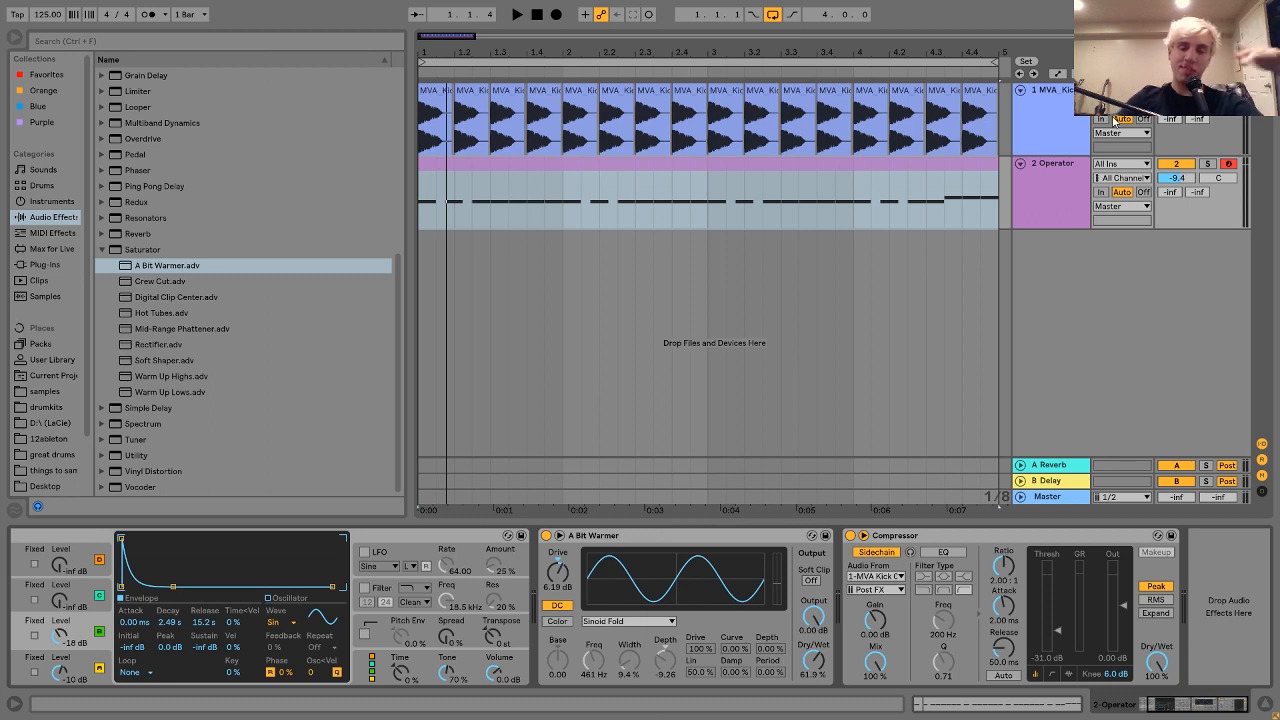
{"action": "left_click", "coordinate": [1144, 119]}
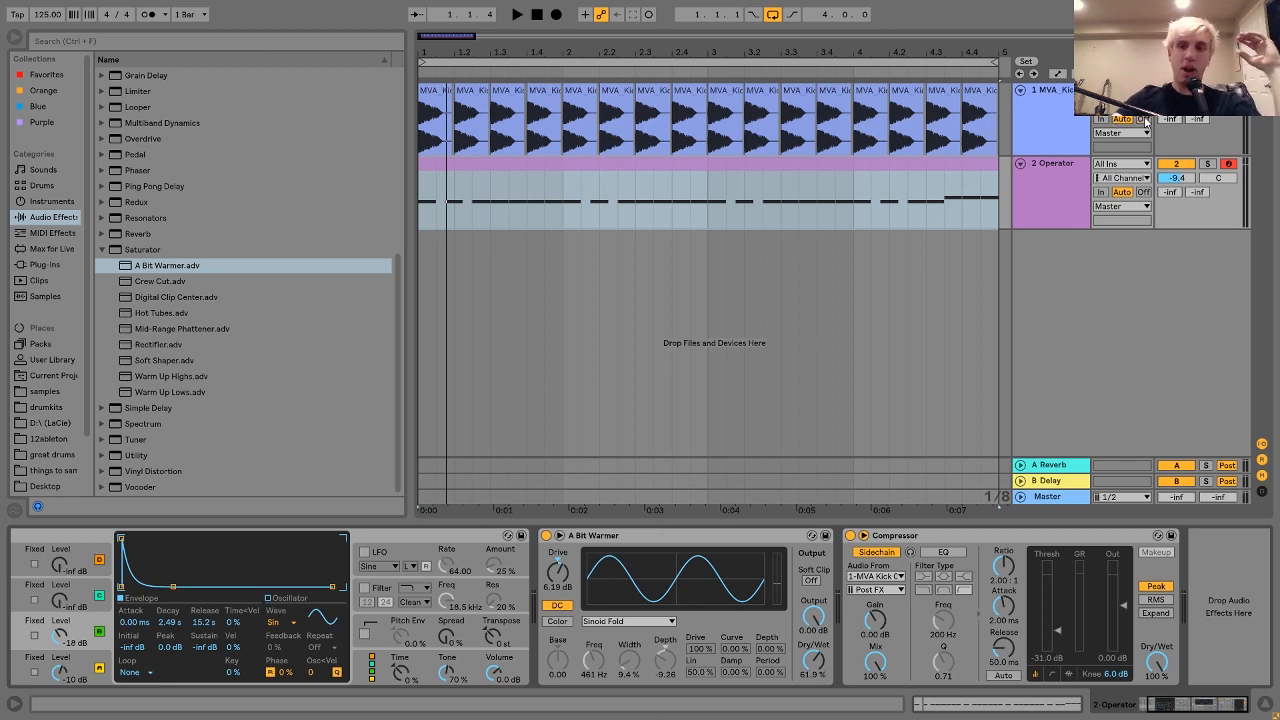
{"action": "left_click", "coordinate": [1144, 193]}
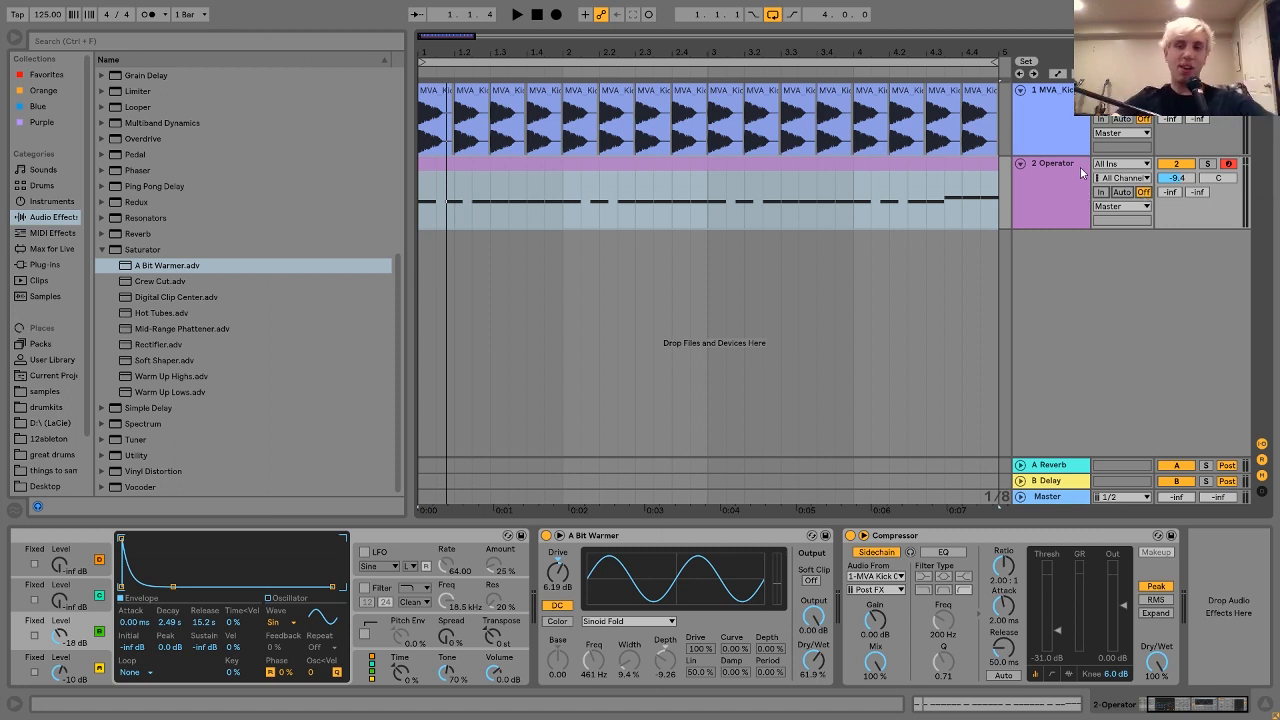
- Select the kick track and play back the kick and bass together briefly
{"action": "left_click", "coordinate": [1059, 137]}
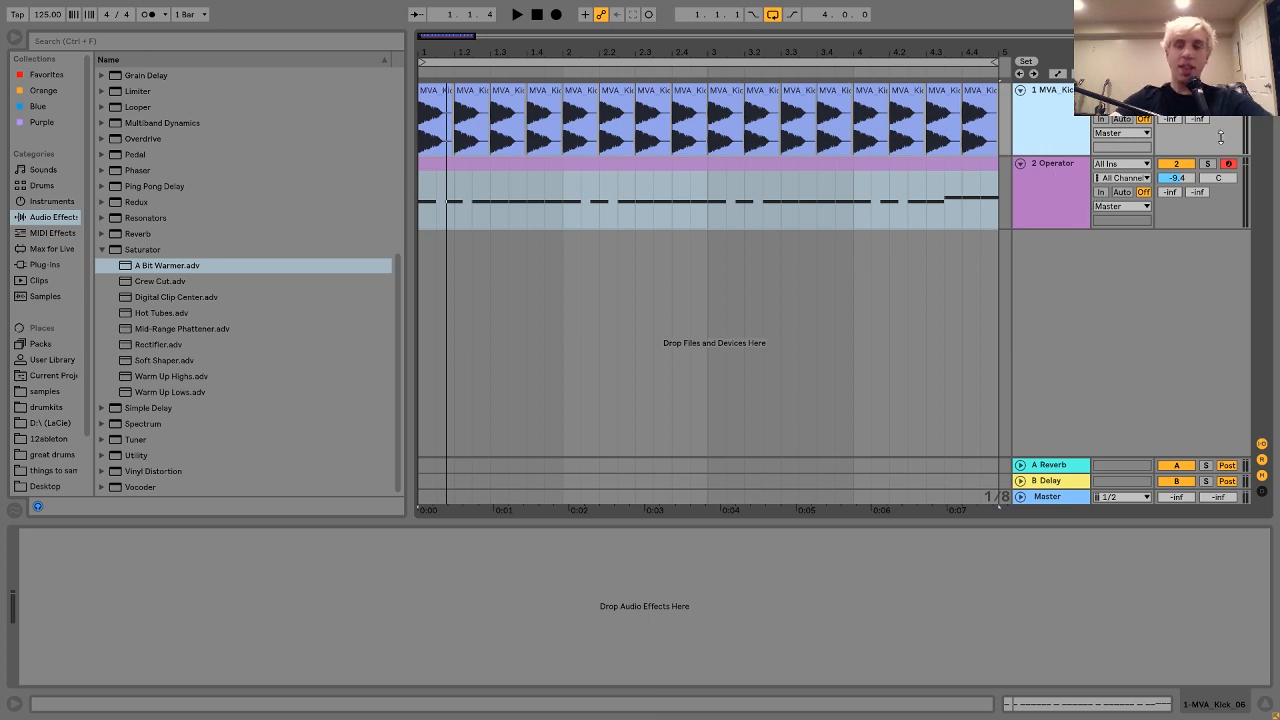
{"action": "key", "text": "space"}
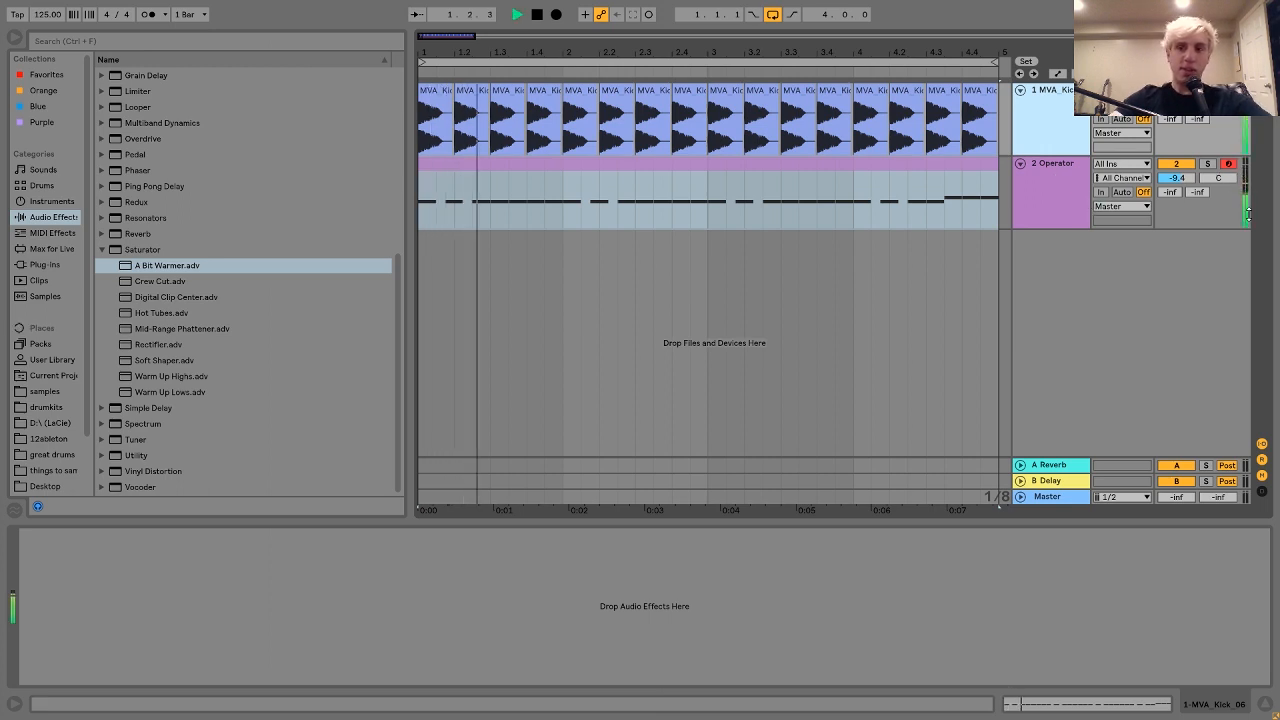
{"action": "key", "text": "space"}
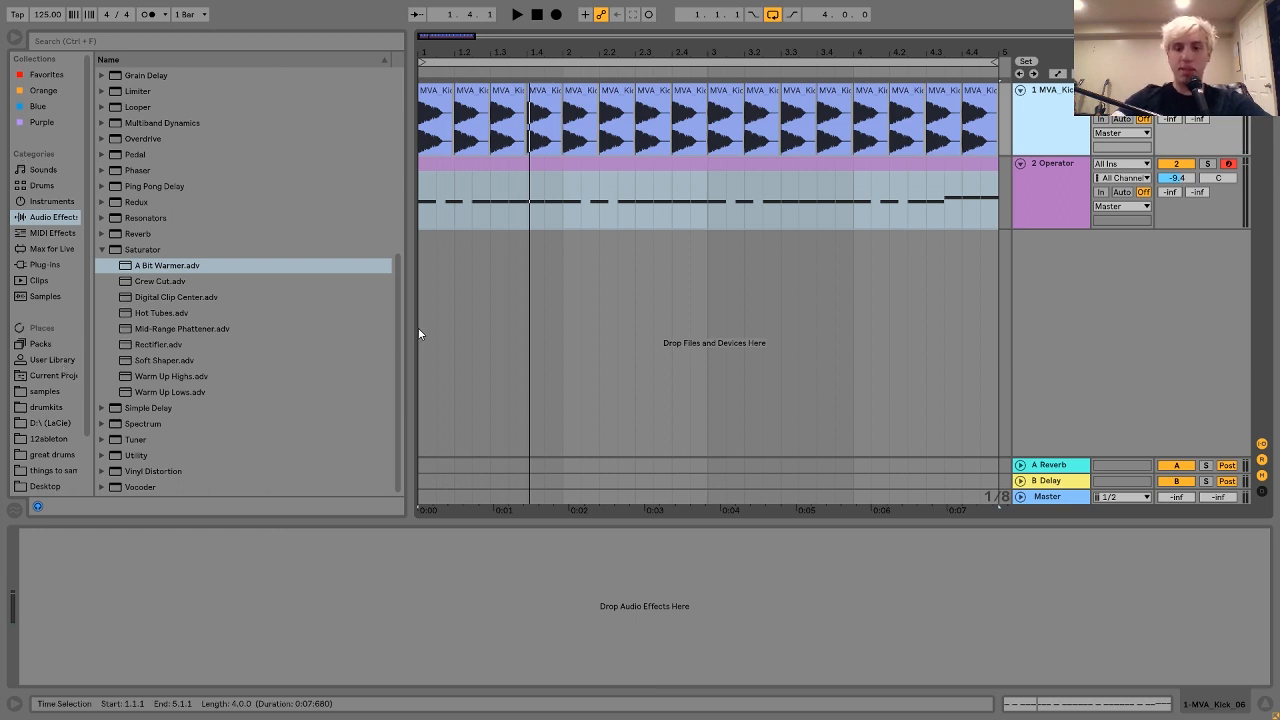
- Insert a MIDI track below the kick track and open the MVA_HATS folder in the samples library
{"action": "key", "text": "ctrl+shift+t"}
{"action": "left_click", "coordinate": [43, 393]}
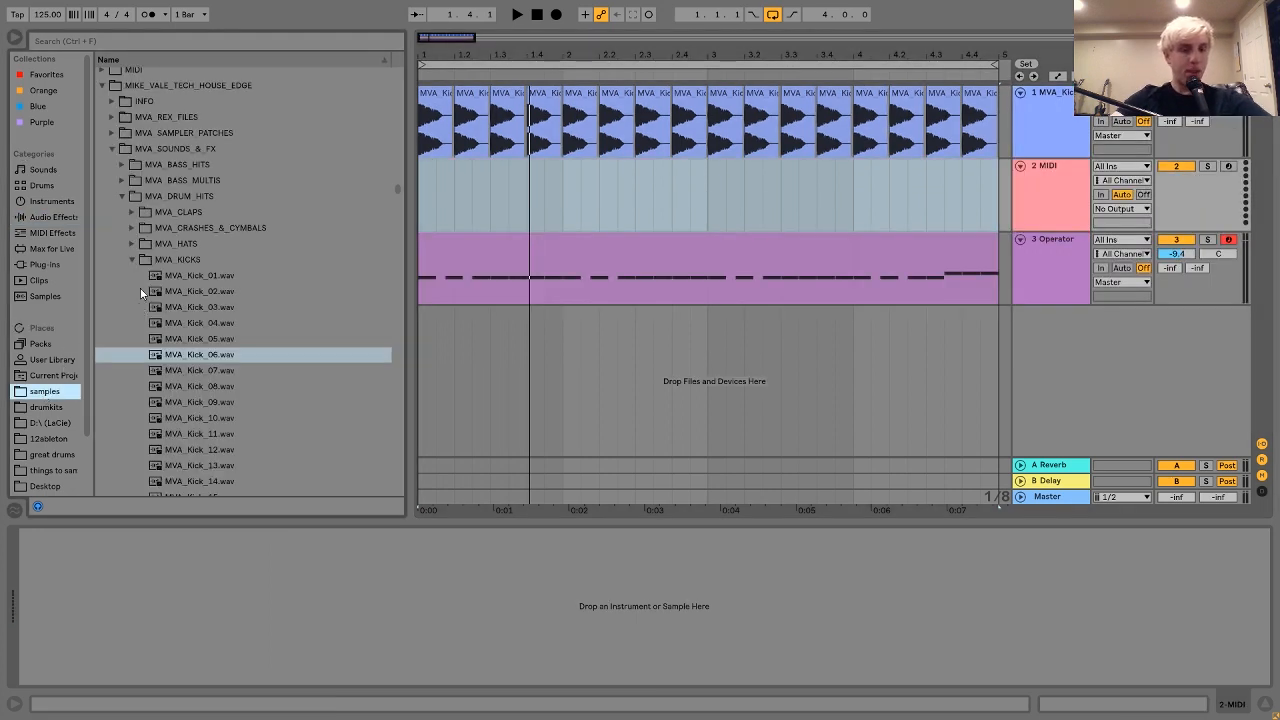
{"action": "left_click", "coordinate": [132, 259]}
{"action": "key", "text": "Up"}
{"action": "key", "text": "Right"}
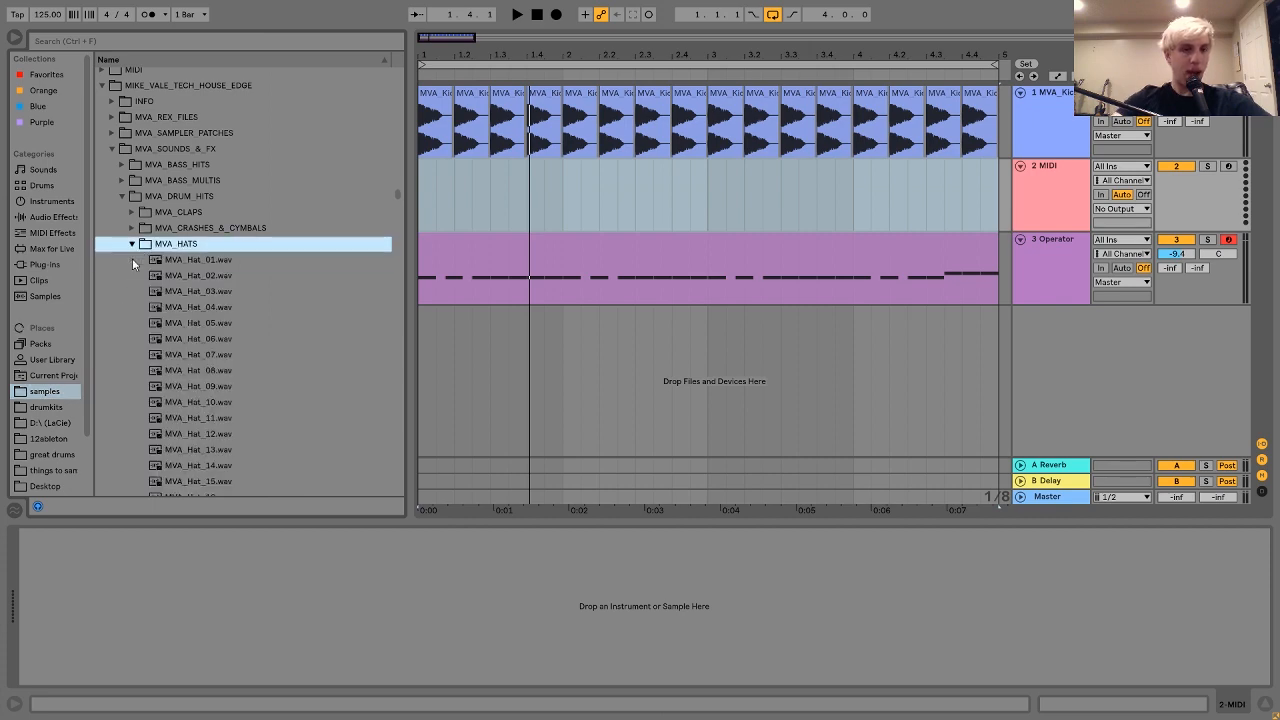
- Search the samples library for "shaker"
{"action": "scroll", "coordinate": [189, 270], "scroll_direction": "down", "scroll_amount": 20}
{"action": "scroll", "coordinate": [189, 270], "scroll_direction": "down", "scroll_amount": 8}
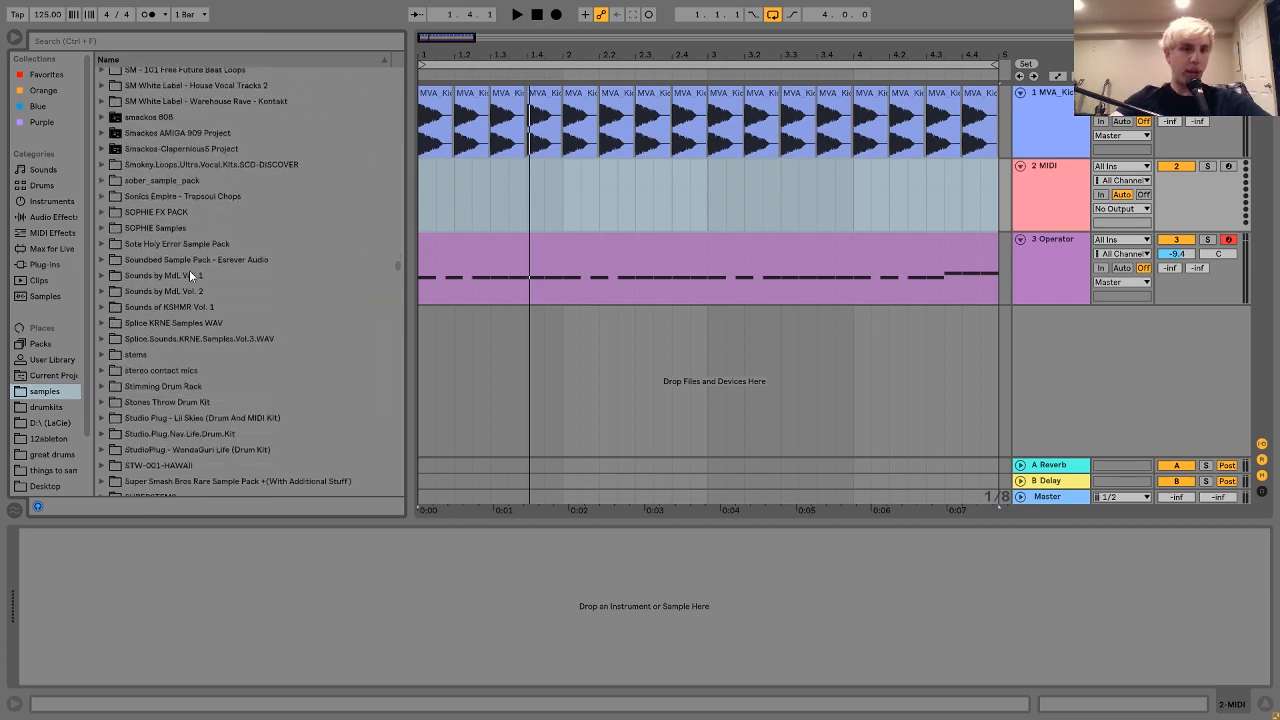
{"action": "left_click", "coordinate": [142, 39]}
{"action": "type", "text": "sh"}
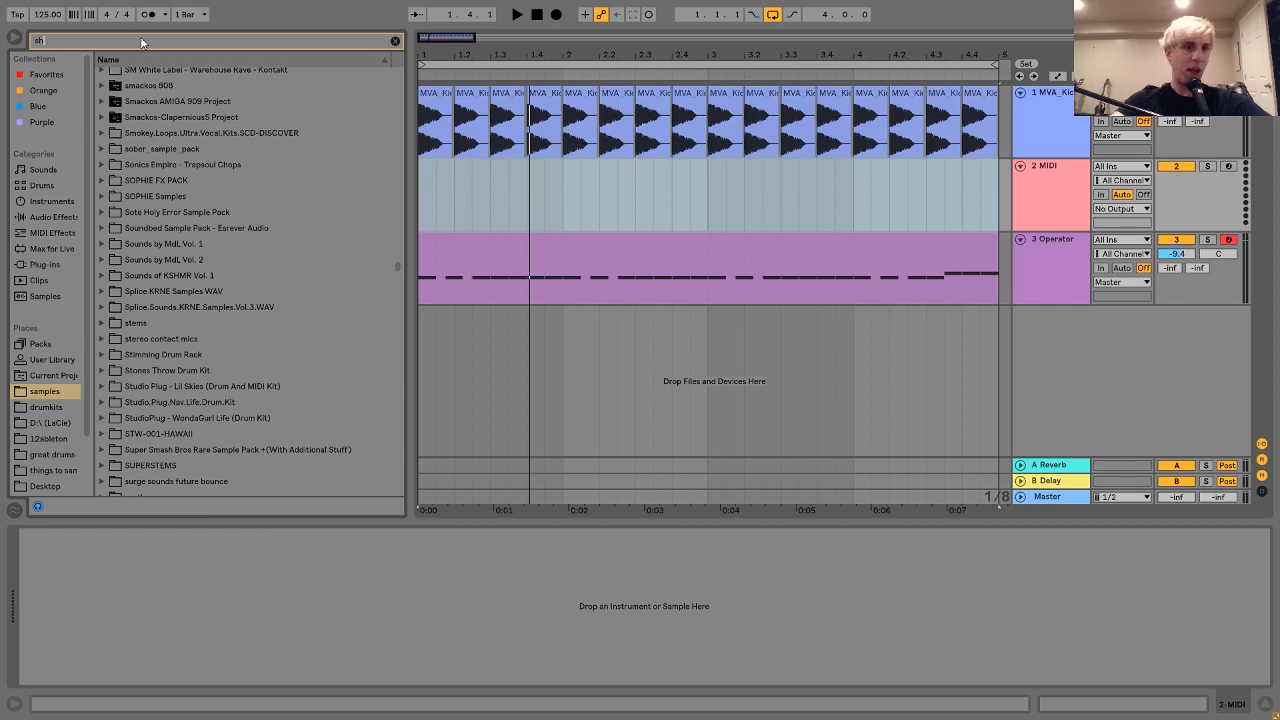
{"action": "type", "text": "aker"}
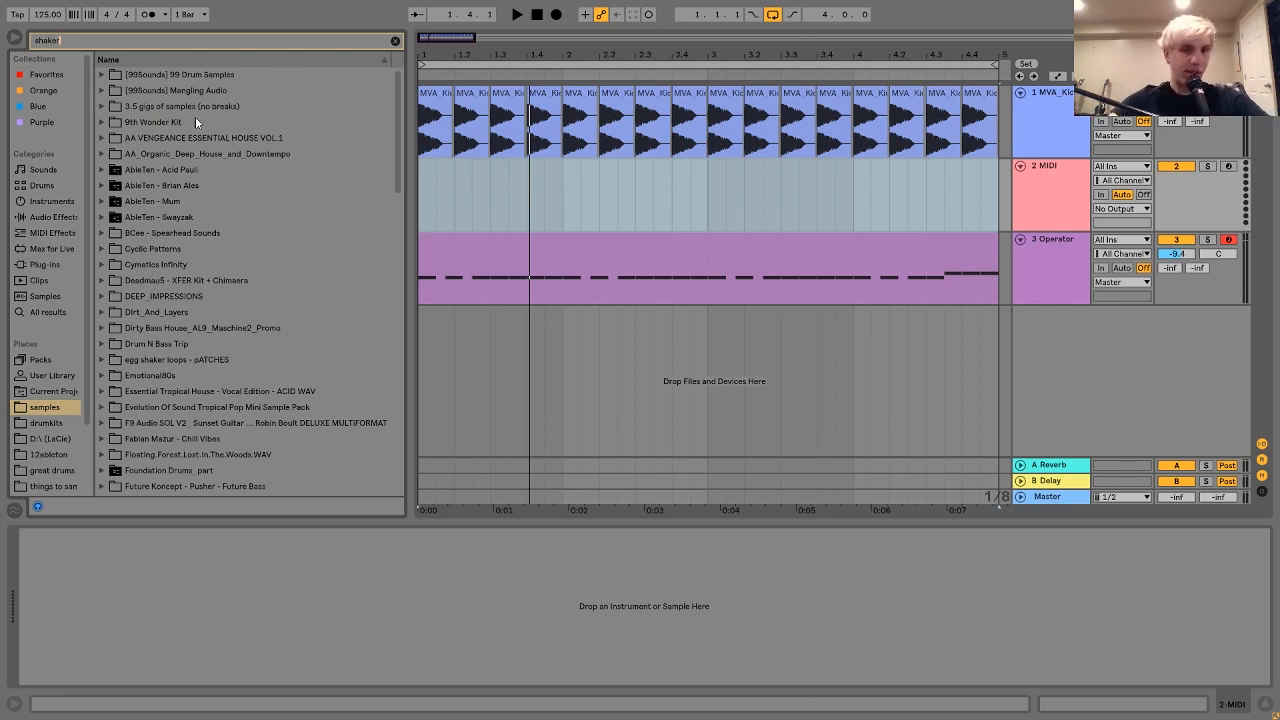
- Place 5.wav from the VEH1 Shaker Loops 128 BPM folder at the start of the new track and collapse the sample pack
{"action": "left_click", "coordinate": [108, 140]}
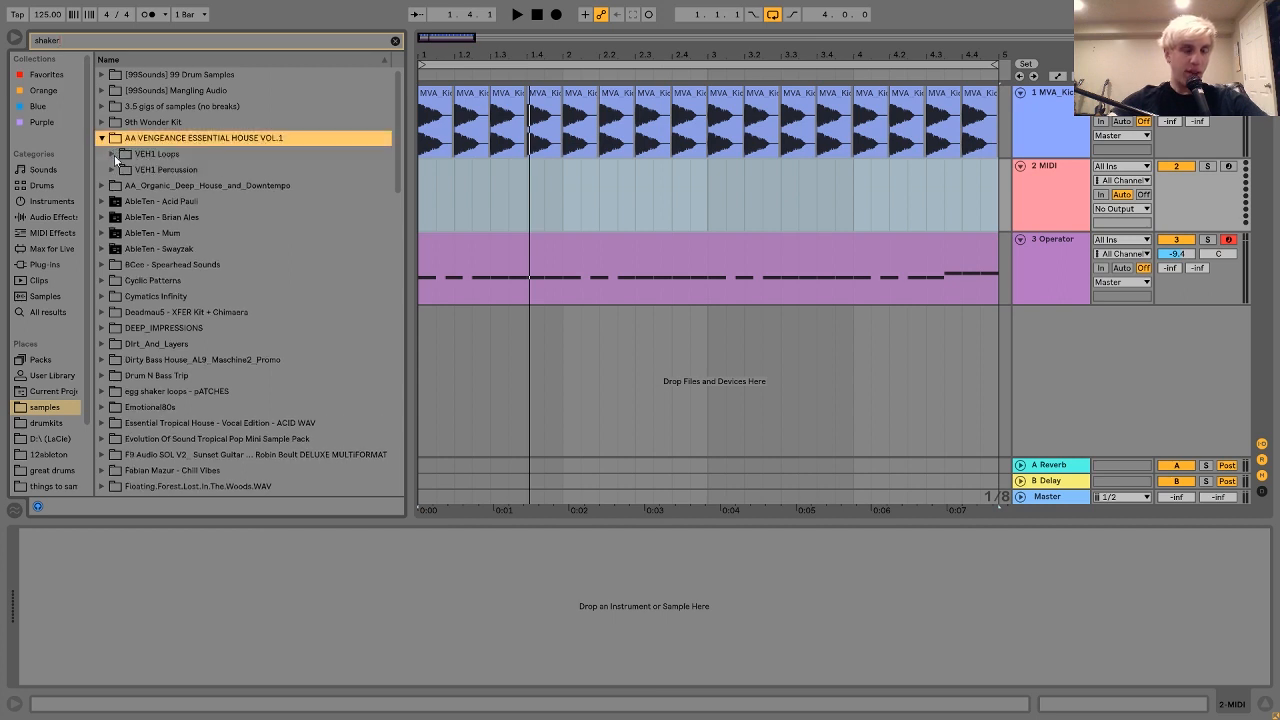
{"action": "left_click", "coordinate": [112, 155]}
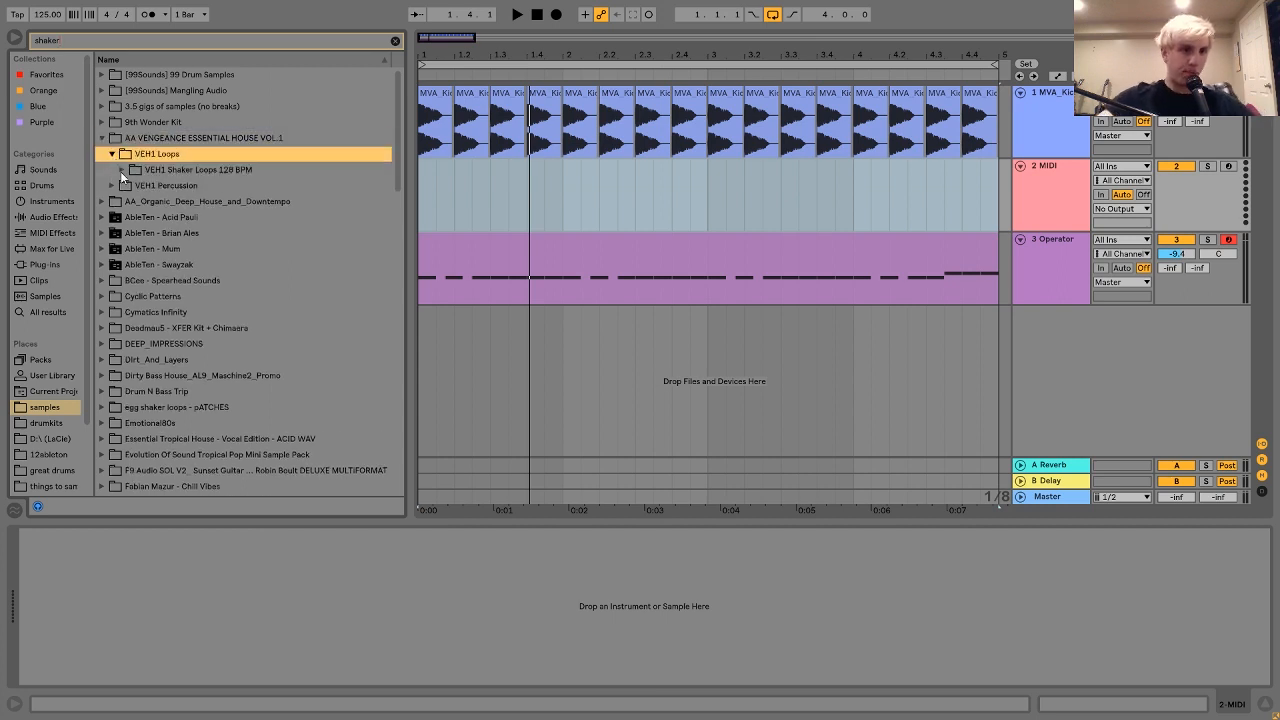
{"action": "left_click", "coordinate": [120, 171]}
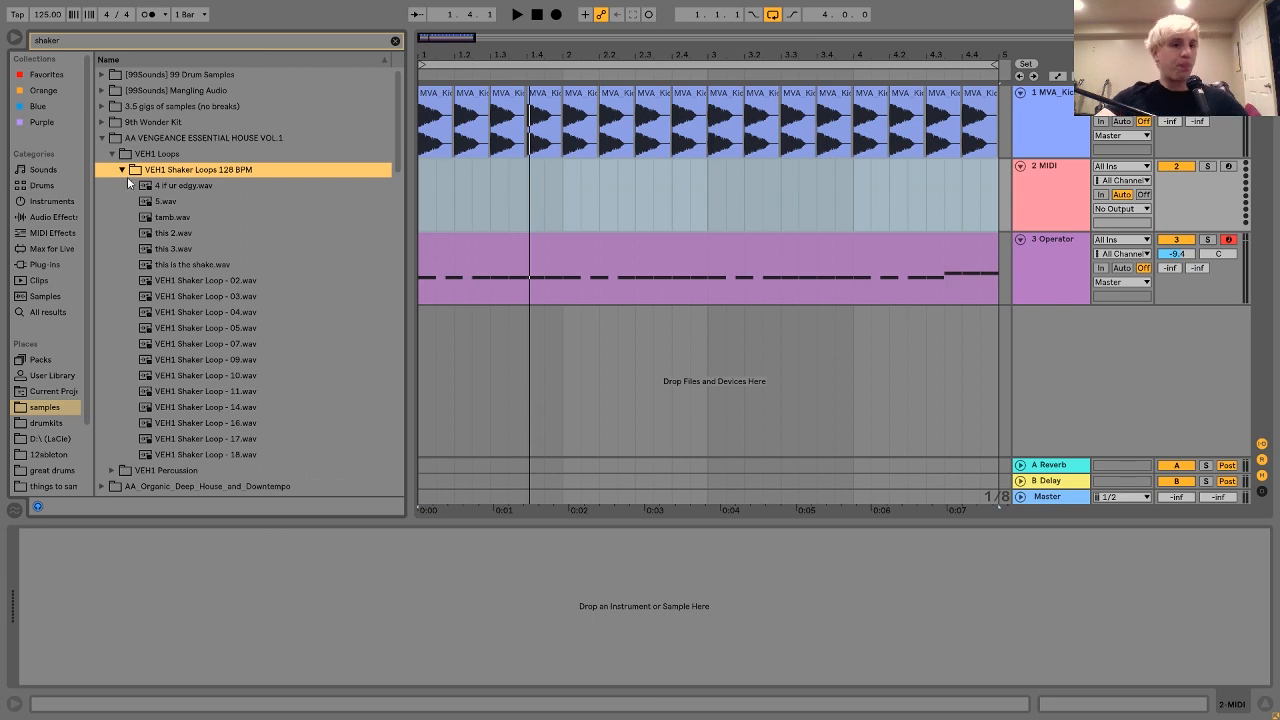
{"action": "left_click", "coordinate": [165, 203]}
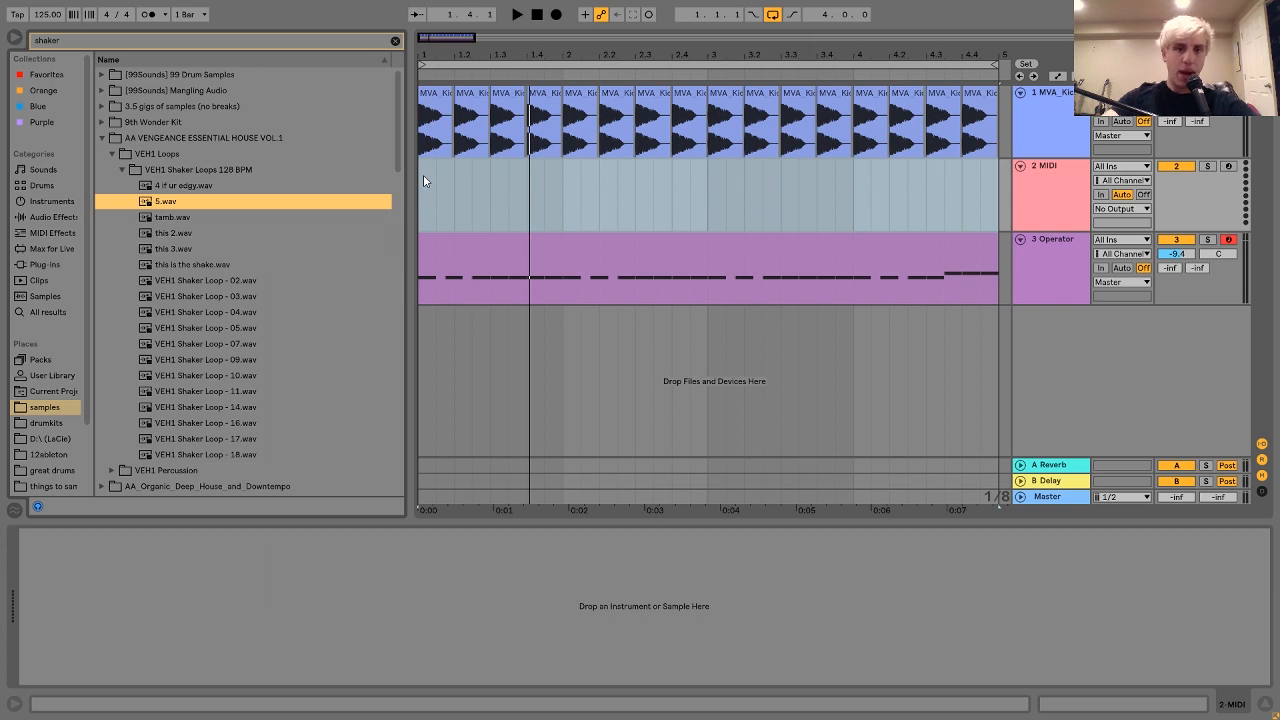
{"action": "left_click_drag", "start_coordinate": [423, 180], "coordinate": [423, 178]}
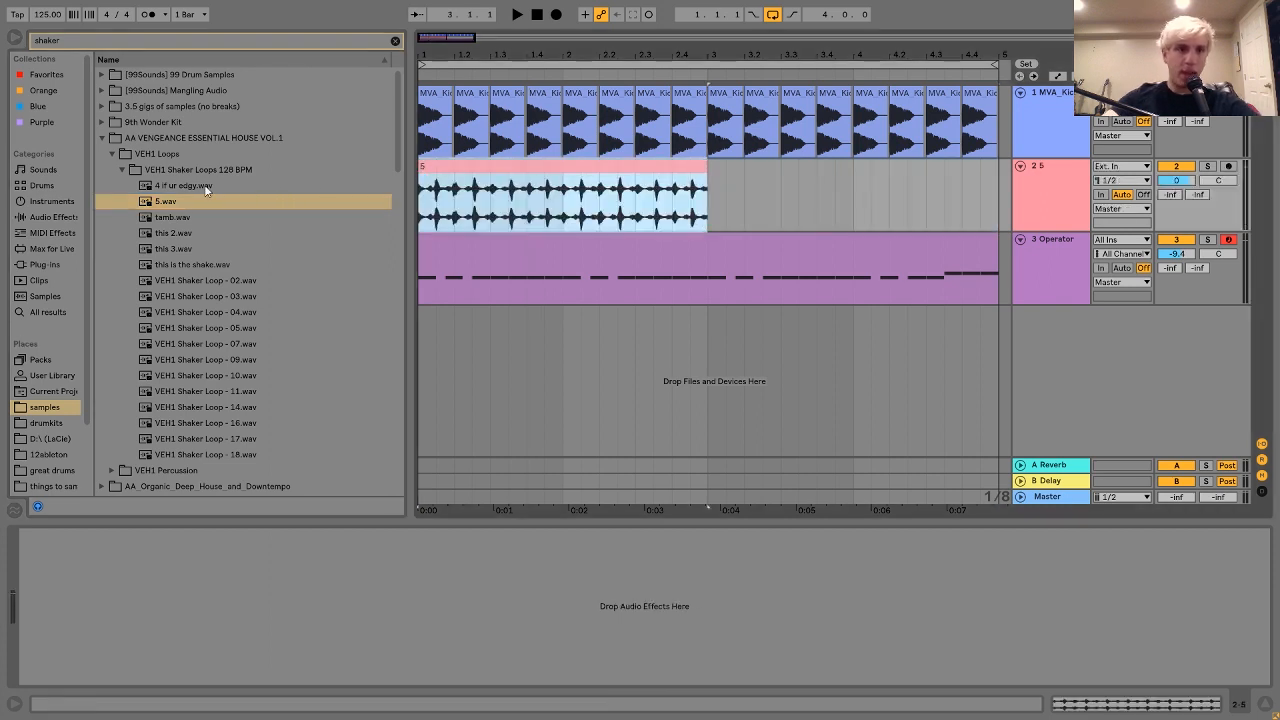
{"action": "left_click", "coordinate": [101, 137]}
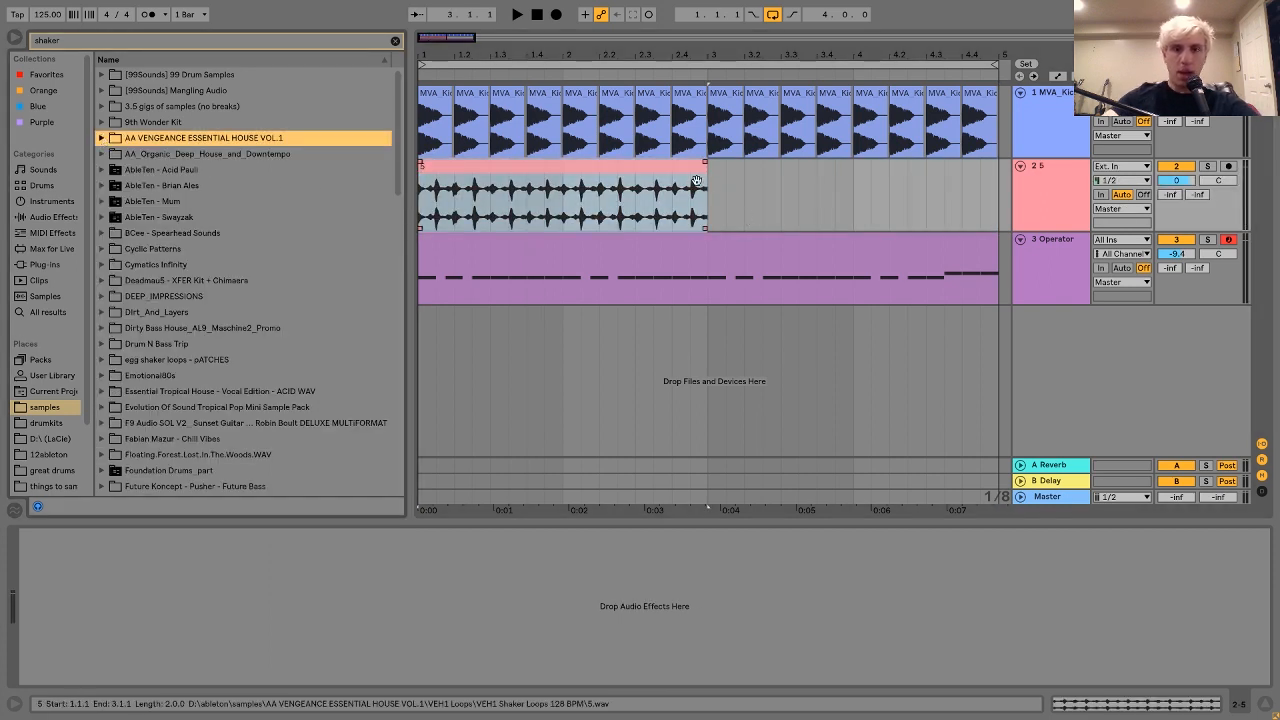
- Extend the shaker loop to about 5.2.1 and lower its track volume to -11.6 dB
{"action": "left_click_drag", "start_coordinate": [705, 185], "coordinate": [1005, 200]}
{"action": "left_click_drag", "start_coordinate": [1176, 180], "coordinate": [1178, 190]}
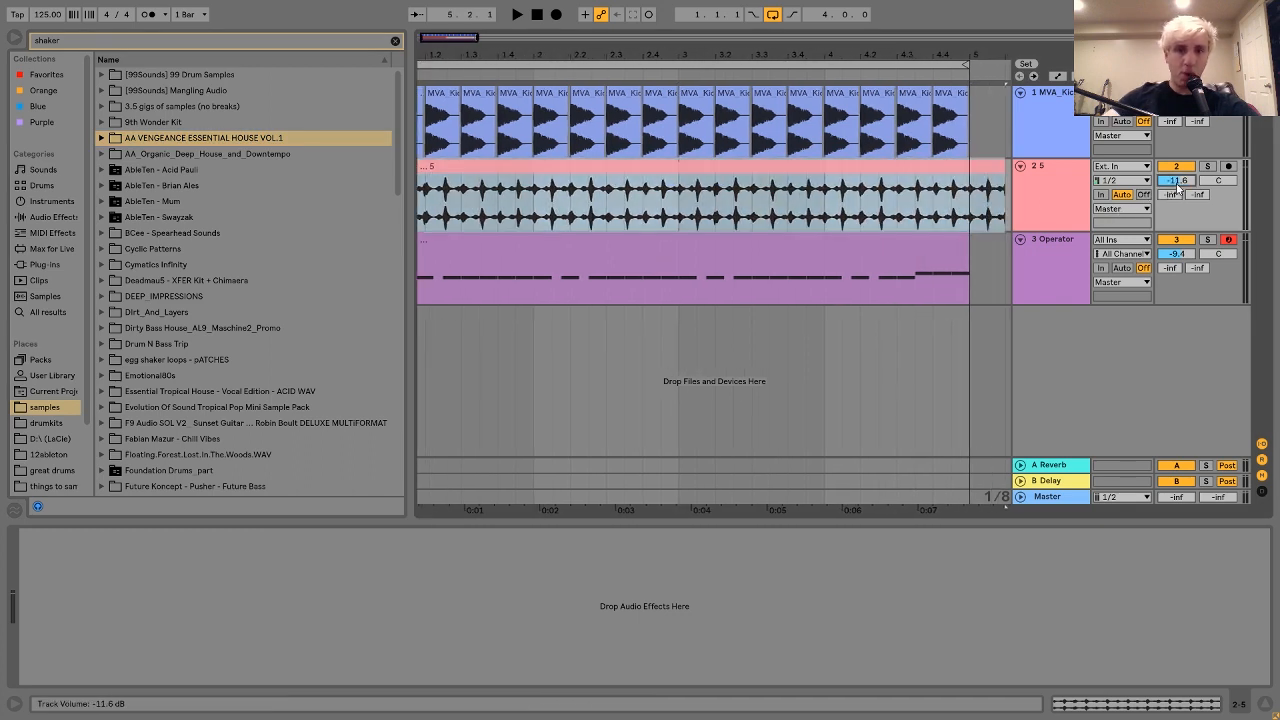
- Clear the library search, insert a MIDI track below the shaker track and trim the shaker loop to end at 5.1.1
{"action": "left_click", "coordinate": [395, 40]}
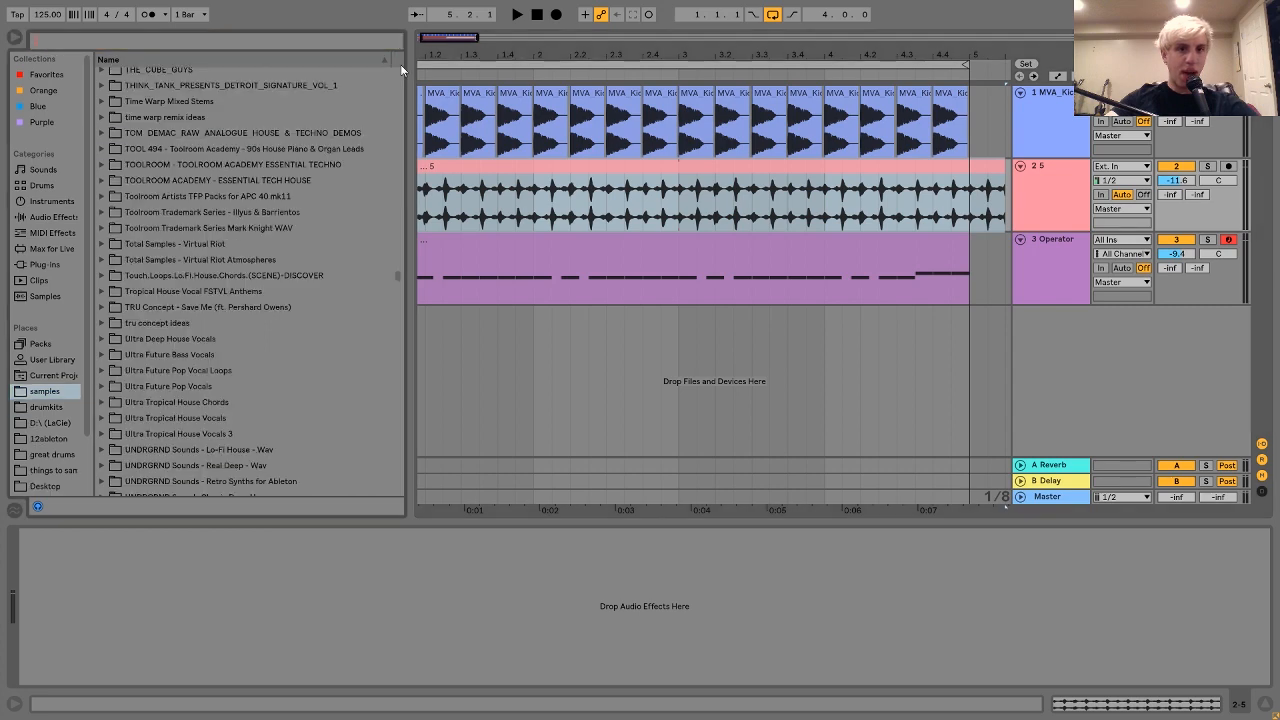
{"action": "scroll", "coordinate": [243, 271], "scroll_direction": "down", "scroll_amount": 5}
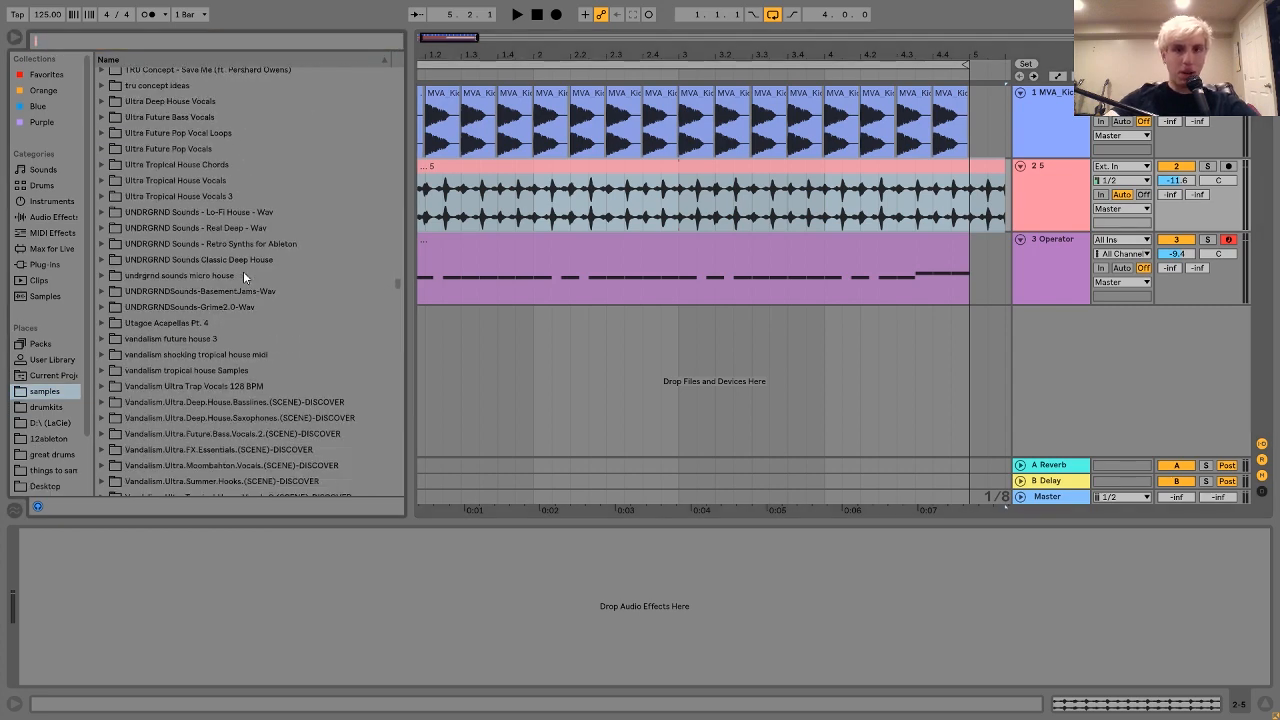
{"action": "key", "text": "ctrl+shift+t"}
{"action": "left_click", "coordinate": [997, 177]}
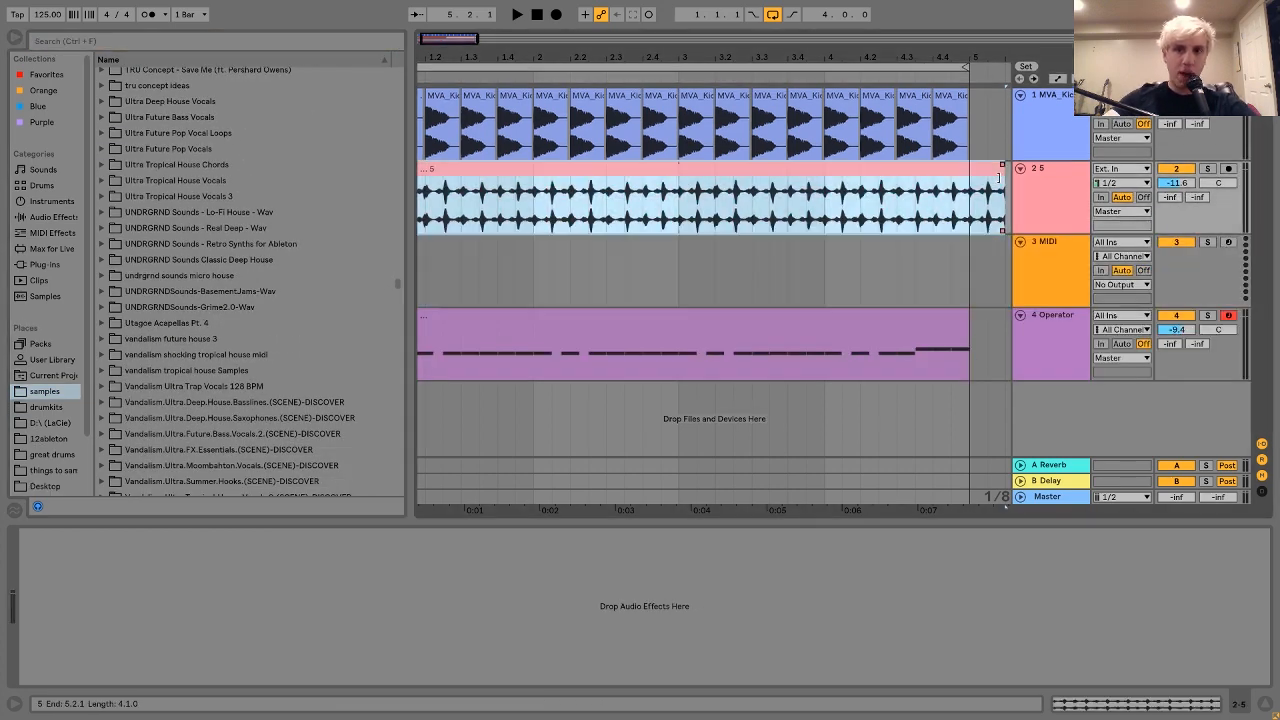
{"action": "left_click_drag", "start_coordinate": [997, 177], "coordinate": [968, 177]}
- Load an empty Drum Rack onto the new MIDI track and return to the samples library
{"action": "key", "text": "Down"}
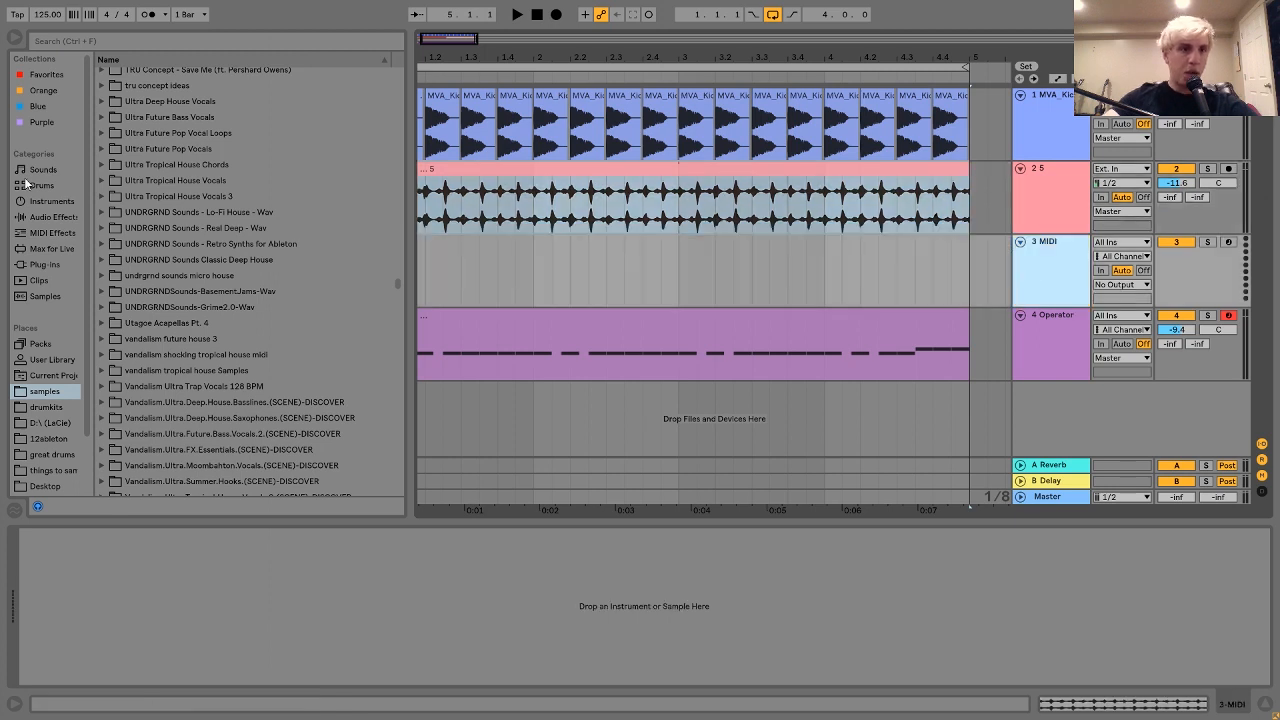
{"action": "left_click", "coordinate": [29, 174]}
{"action": "left_click", "coordinate": [40, 185]}
{"action": "left_click", "coordinate": [160, 90]}
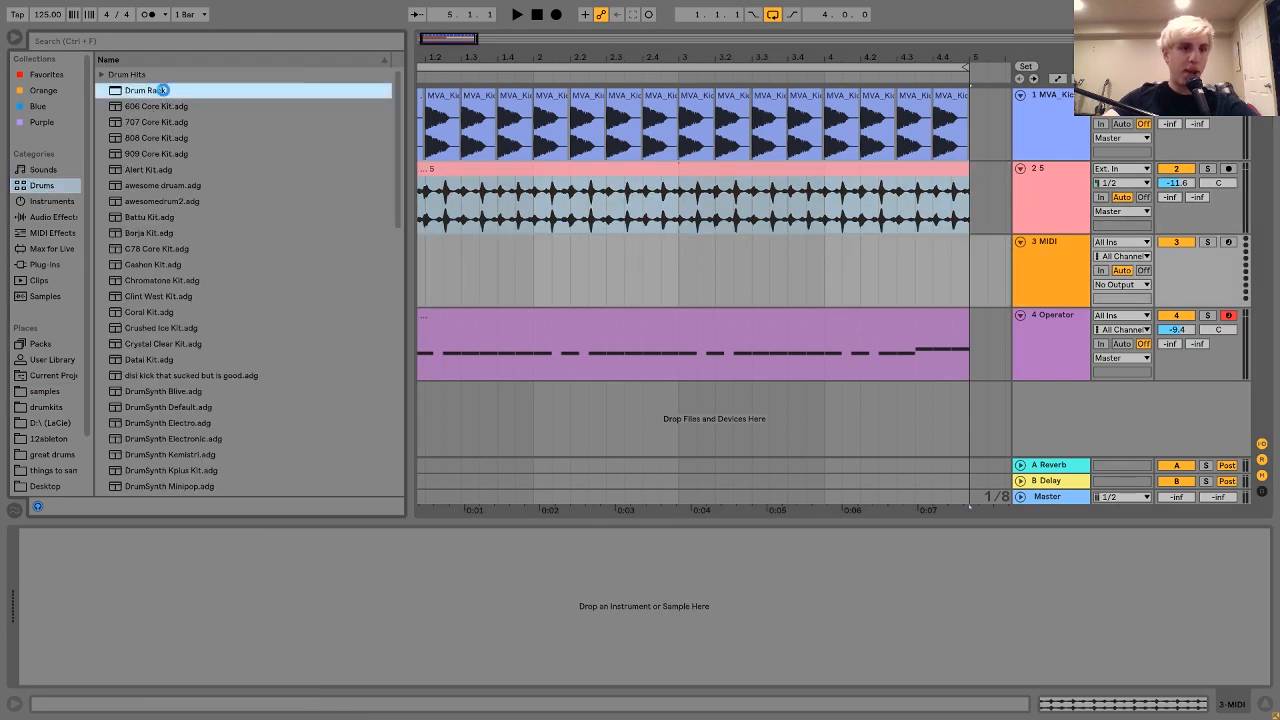
{"action": "left_click", "coordinate": [44, 391]}
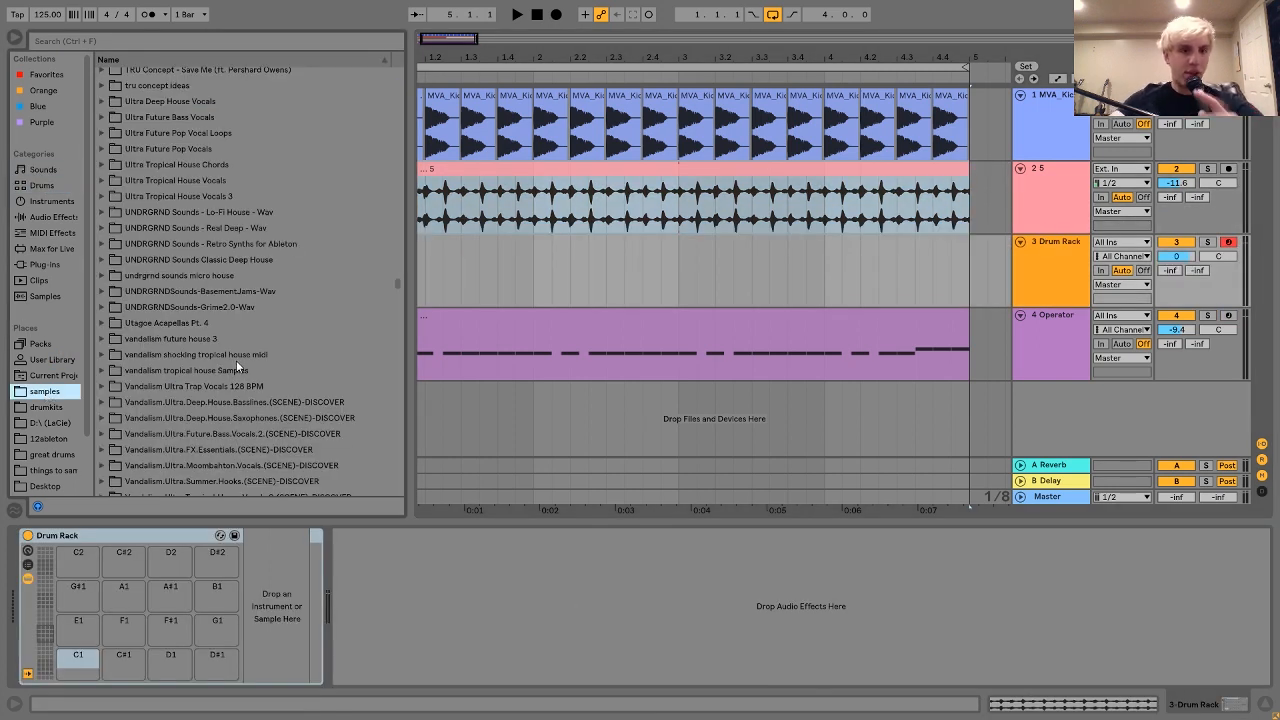
{"action": "scroll", "coordinate": [236, 360], "scroll_direction": "up", "scroll_amount": 10}
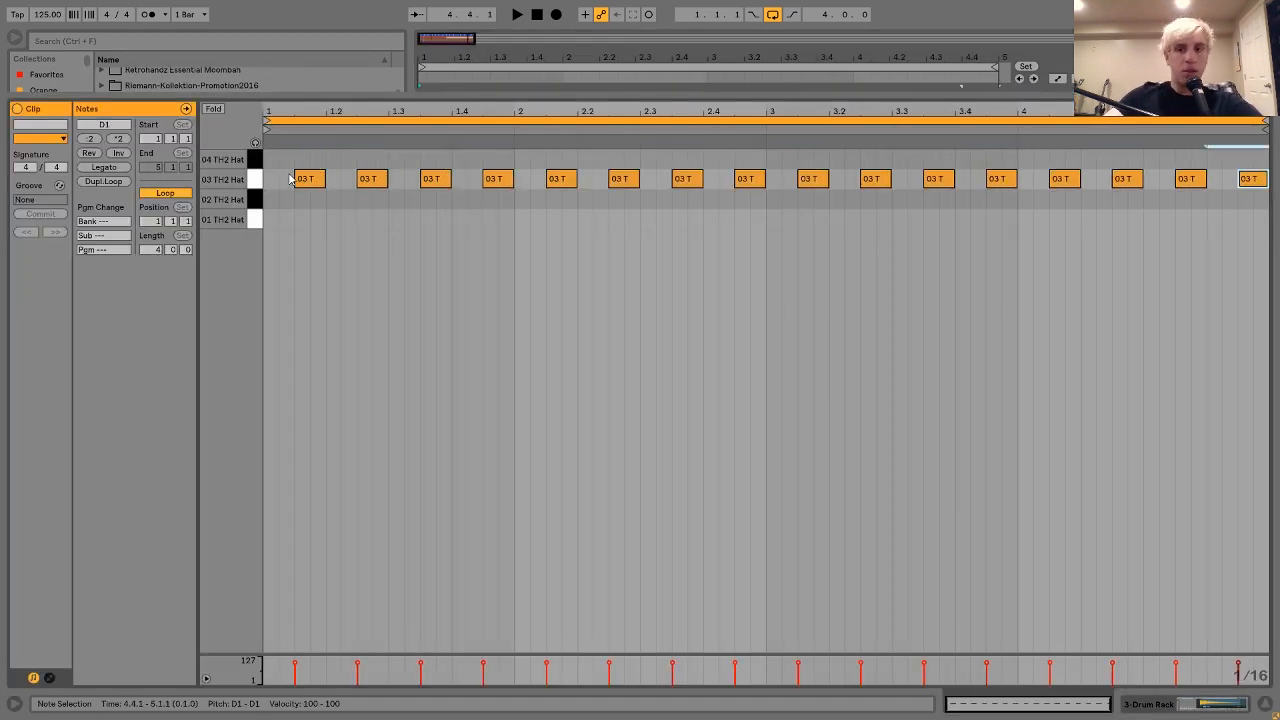
- Fill the four-bar hat clip with a syncopated pattern of 04, 02 and 01 TH2 Hat notes and lengthen those notes
{"action": "double_click", "coordinate": [286, 159]}
{"action": "double_click", "coordinate": [380, 199]}
{"action": "double_click", "coordinate": [412, 219]}
{"action": "double_click", "coordinate": [444, 199]}
{"action": "double_click", "coordinate": [506, 159]}
{"action": "key", "text": "ctrl+d"}
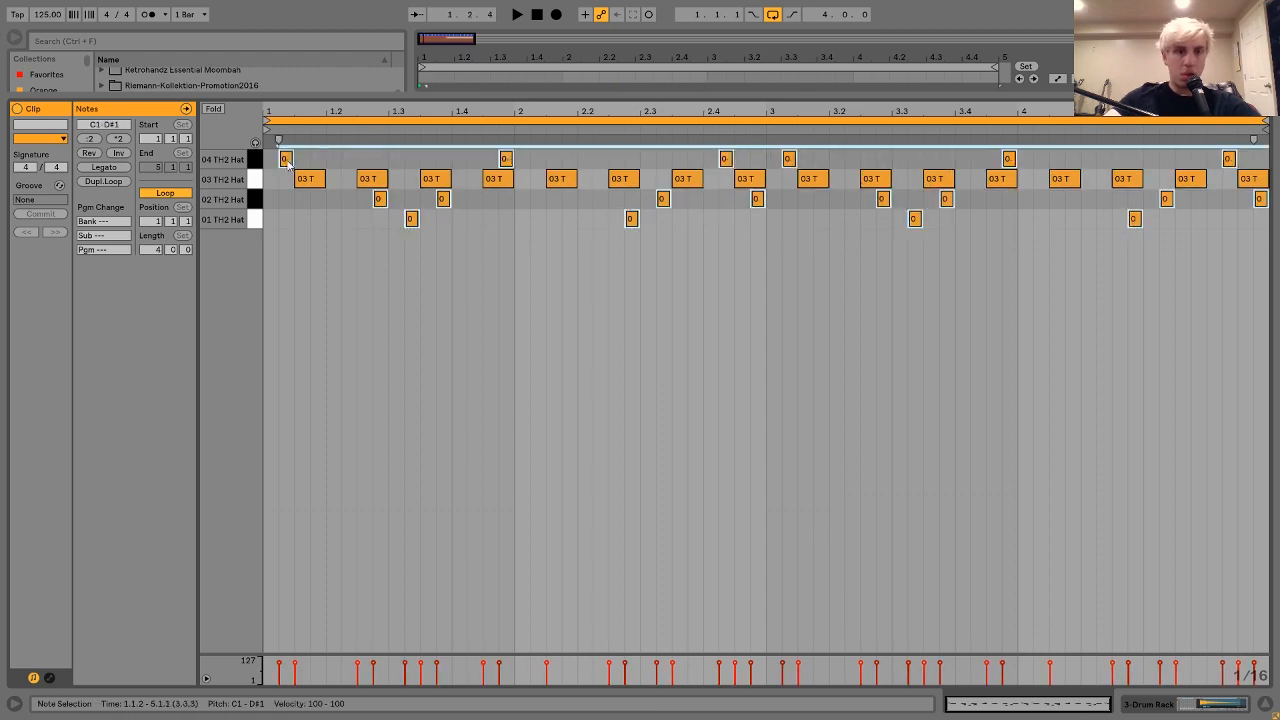
{"action": "left_click_drag", "start_coordinate": [293, 160], "coordinate": [322, 160]}
{"action": "key", "text": "space"}
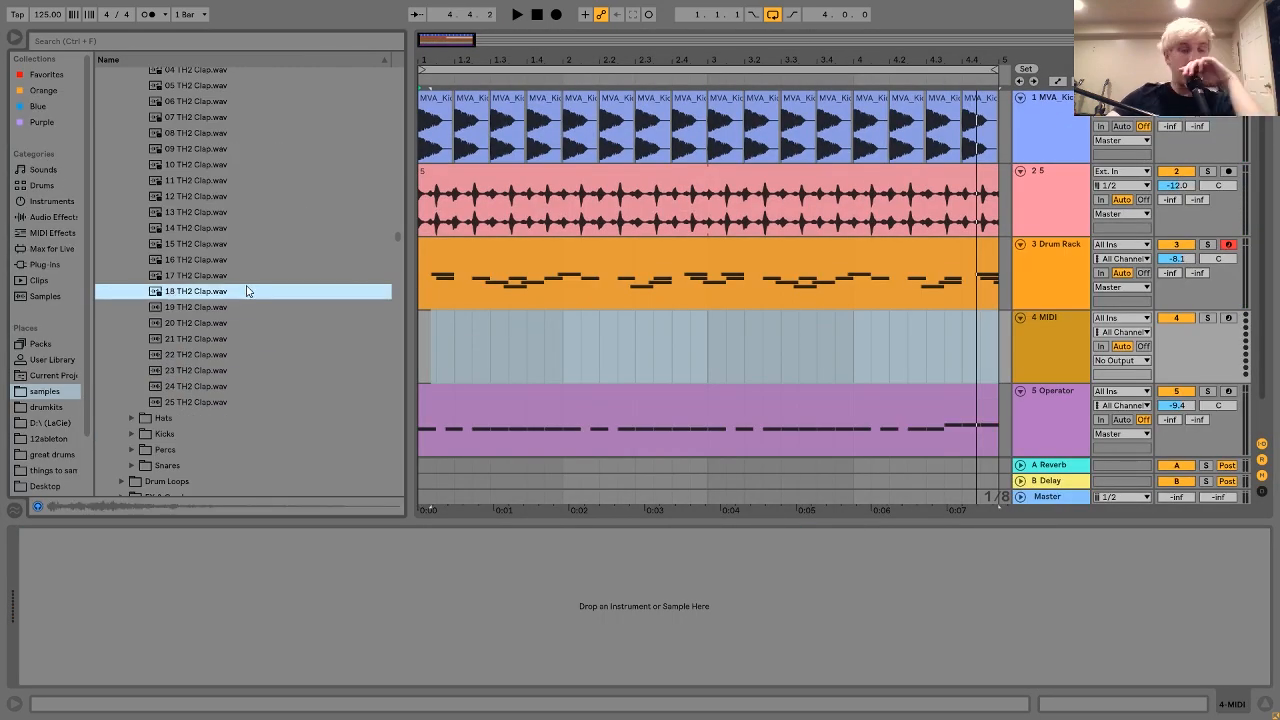
- Place 18 TH2 Clap.wav on the empty MIDI track below the Drum Rack track
{"action": "left_click_drag", "start_coordinate": [246, 361], "coordinate": [419, 347]}
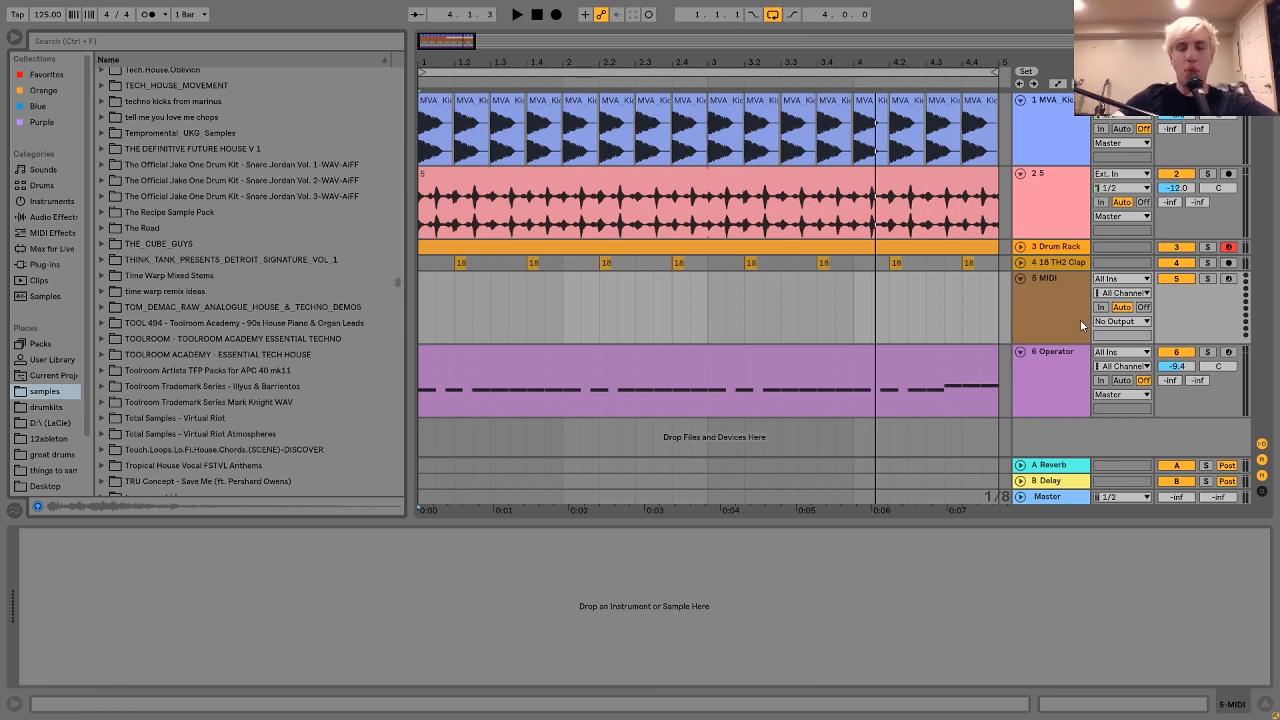
- Unfold the Drum Rack track, open its hat clip and examine the notes of each TH2 Hat row
{"action": "left_click", "coordinate": [1077, 248]}
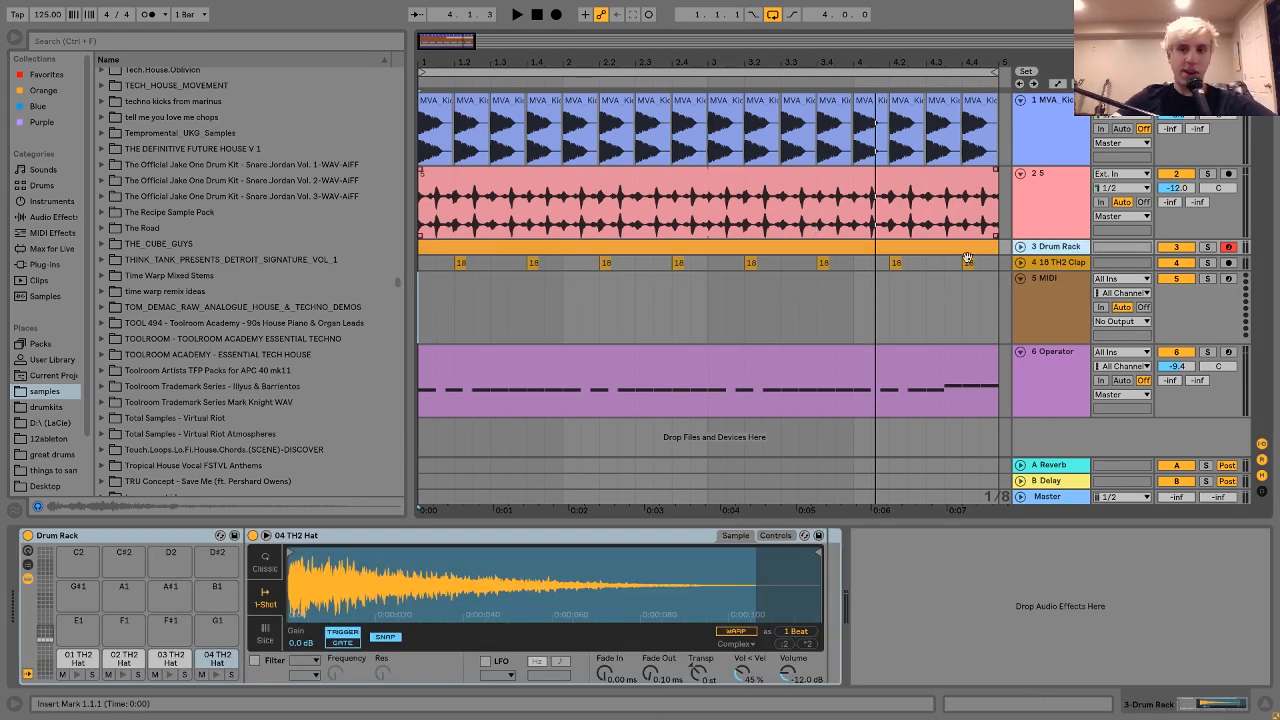
{"action": "left_click", "coordinate": [1020, 247]}
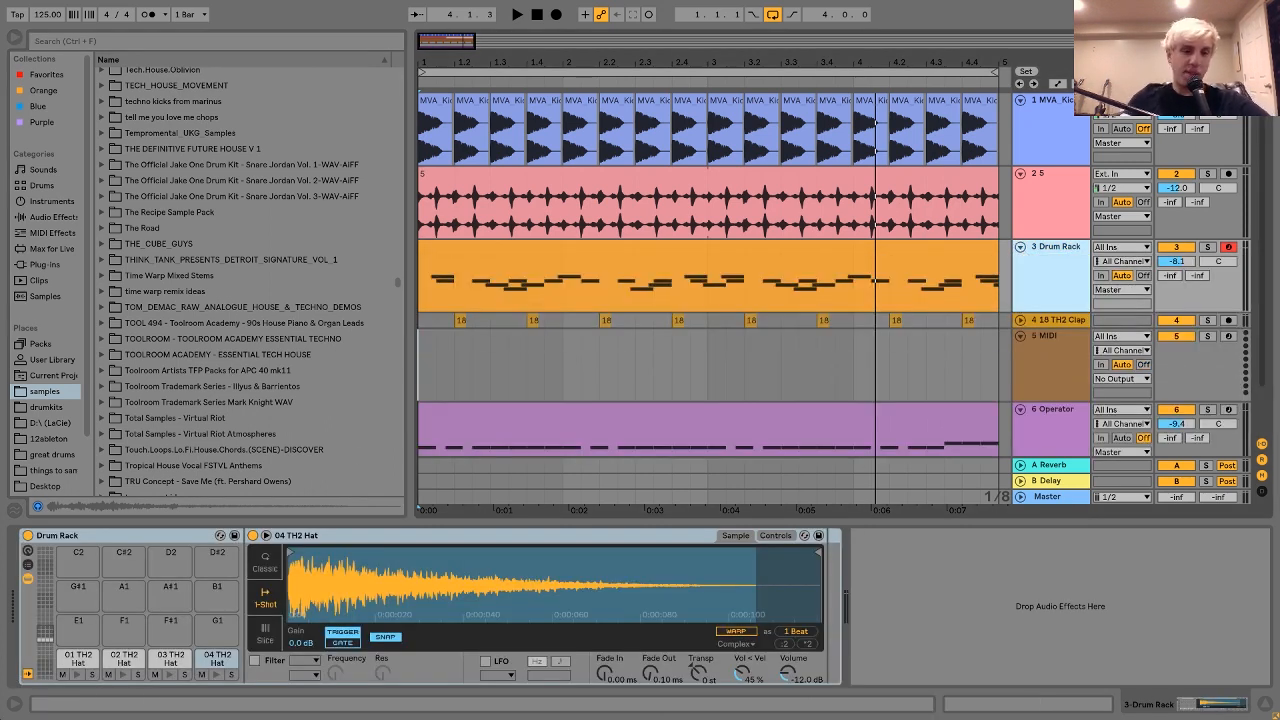
{"action": "left_click", "coordinate": [434, 247]}
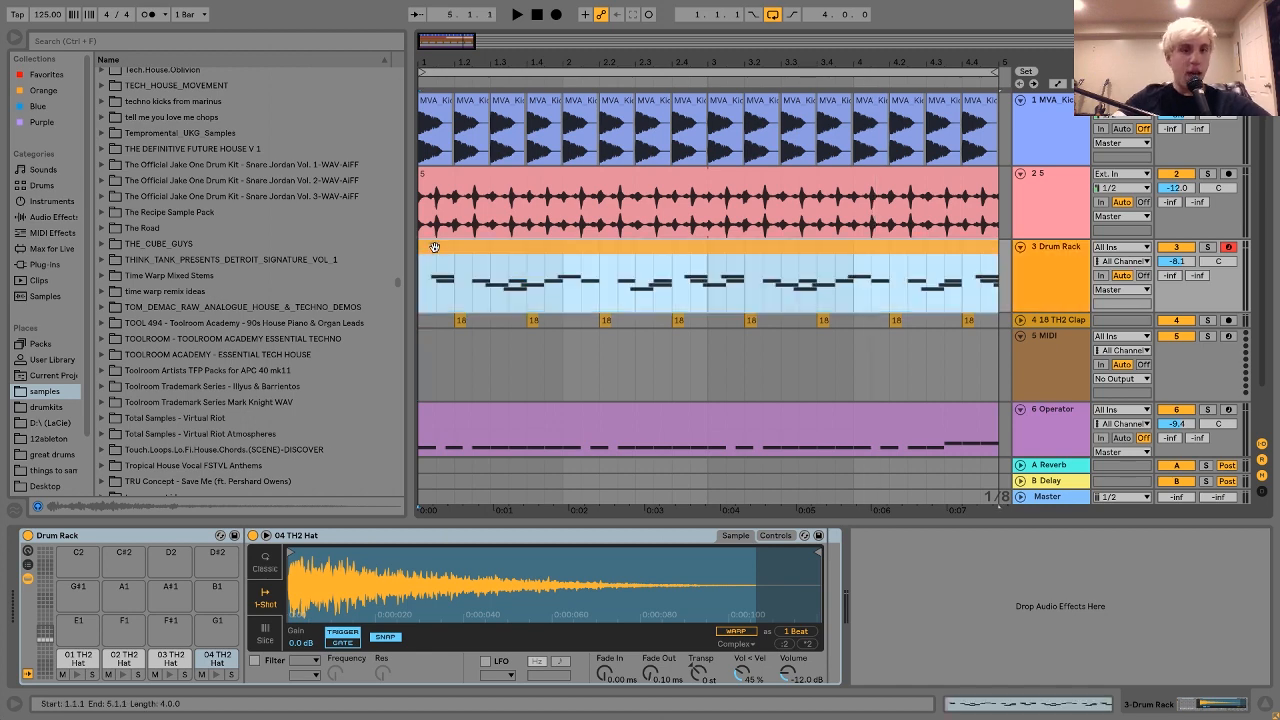
{"action": "double_click", "coordinate": [434, 247]}
{"action": "left_click", "coordinate": [251, 181]}
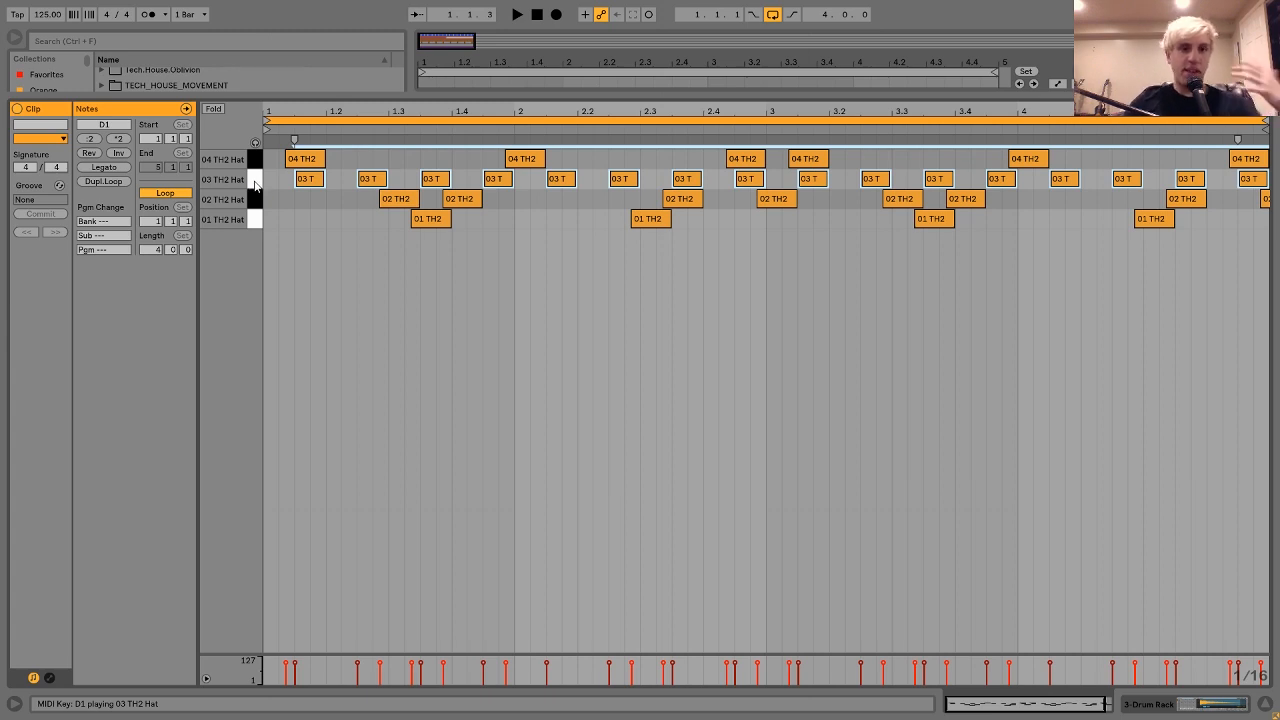
{"action": "left_click_drag", "start_coordinate": [255, 200], "coordinate": [264, 226]}
{"action": "left_click", "coordinate": [255, 162]}
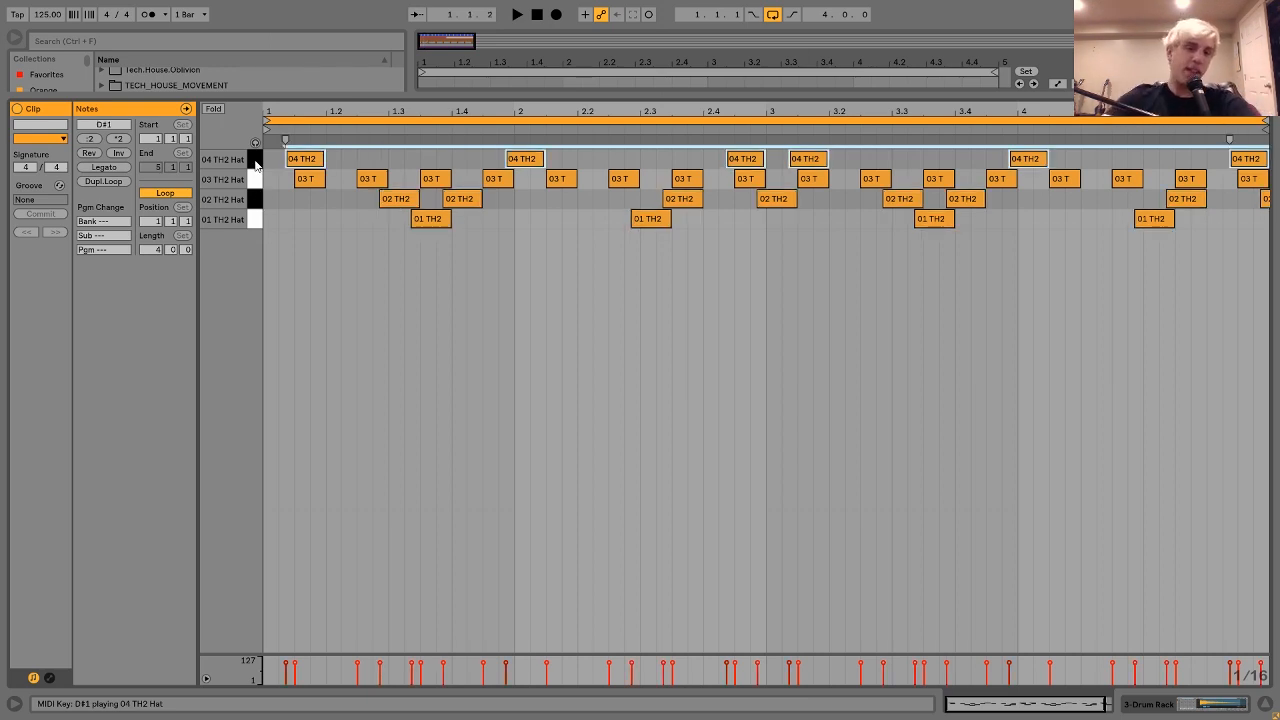
{"action": "left_click", "coordinate": [1212, 706]}
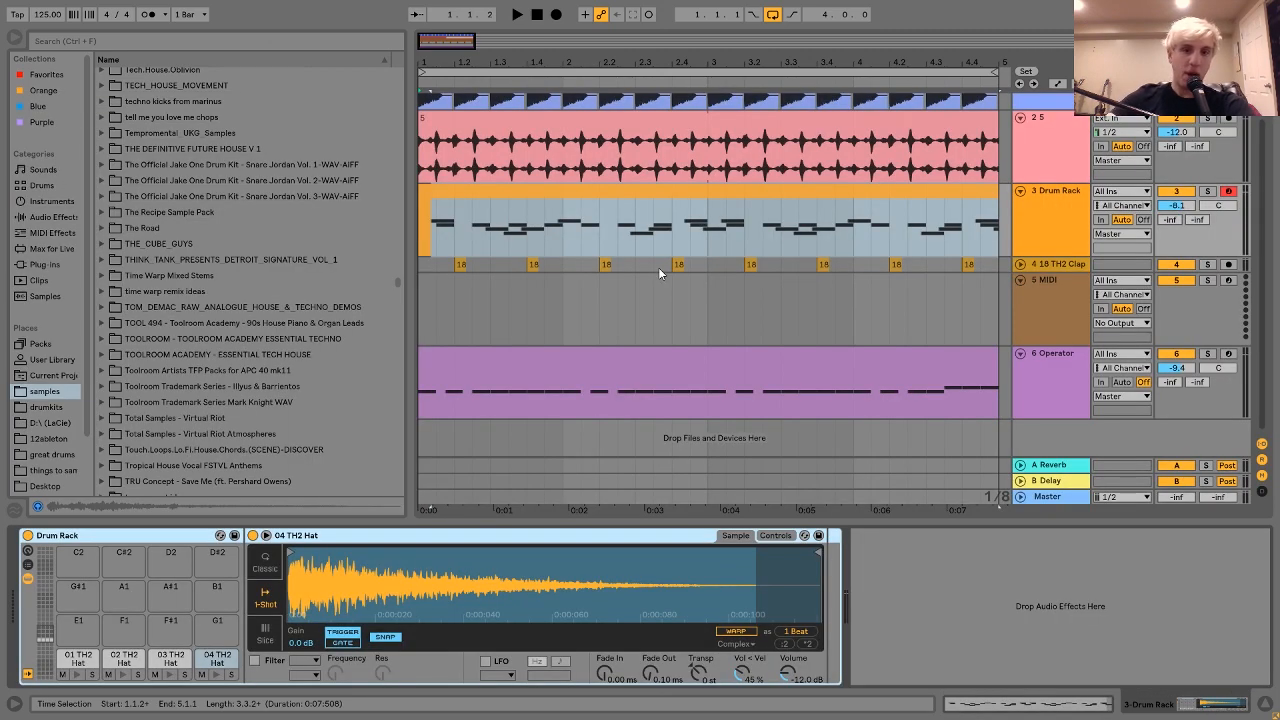
- Shift the 04, 02 and 01 TH2 Hat notes earlier onto the grid and return them to their delayed timing
{"action": "double_click", "coordinate": [508, 211]}
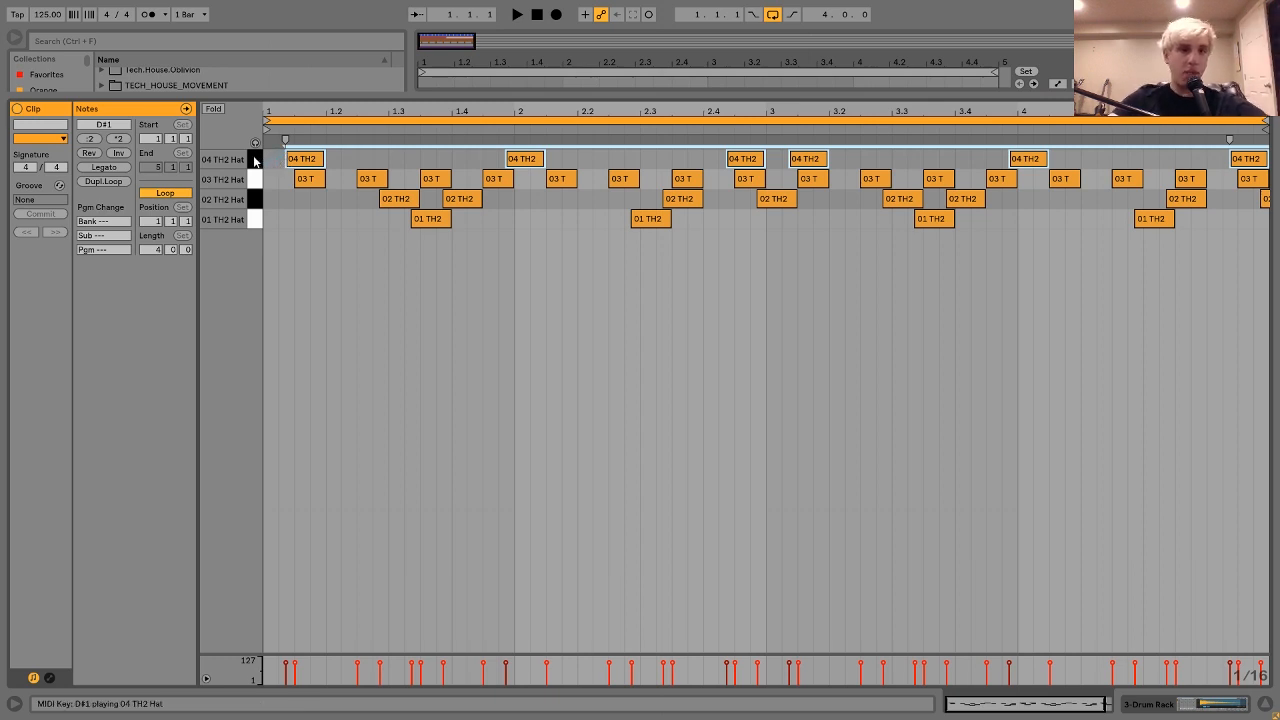
{"action": "left_click", "coordinate": [256, 201], "text": "shift"}
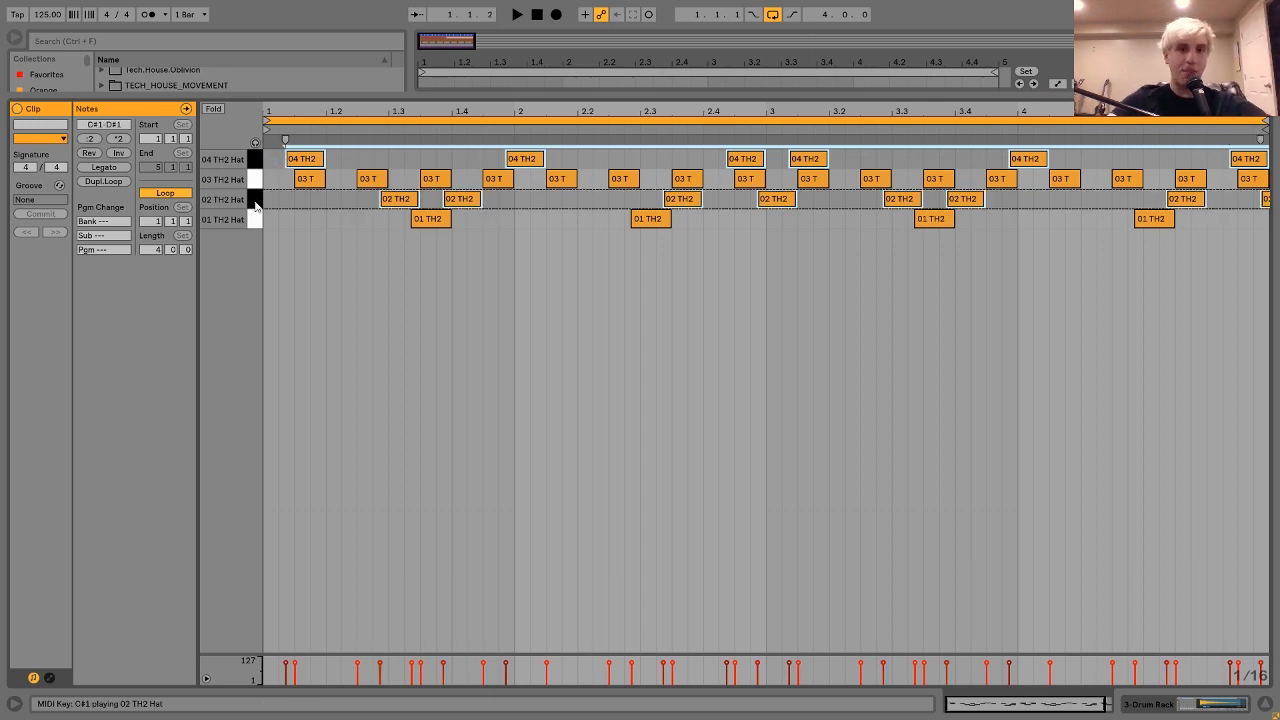
{"action": "left_click", "coordinate": [255, 225], "text": "shift"}
{"action": "key", "text": "alt+Left"}
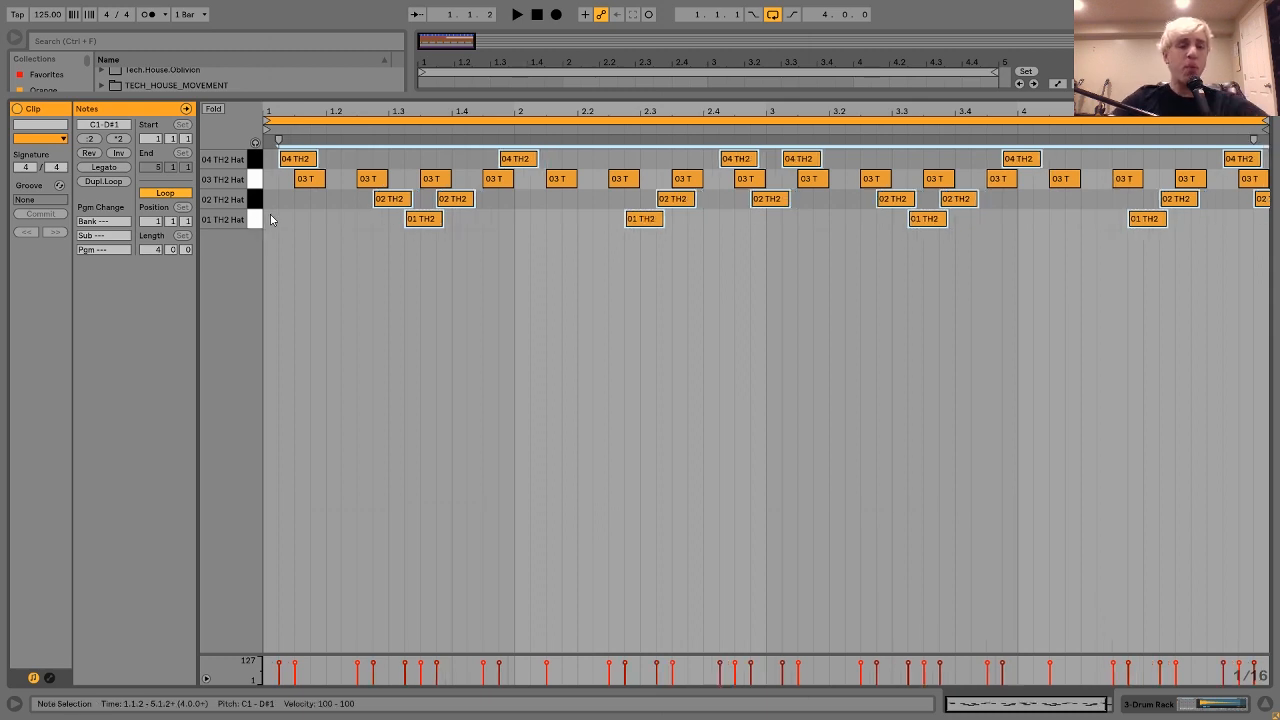
{"action": "key", "text": "alt+Right"}
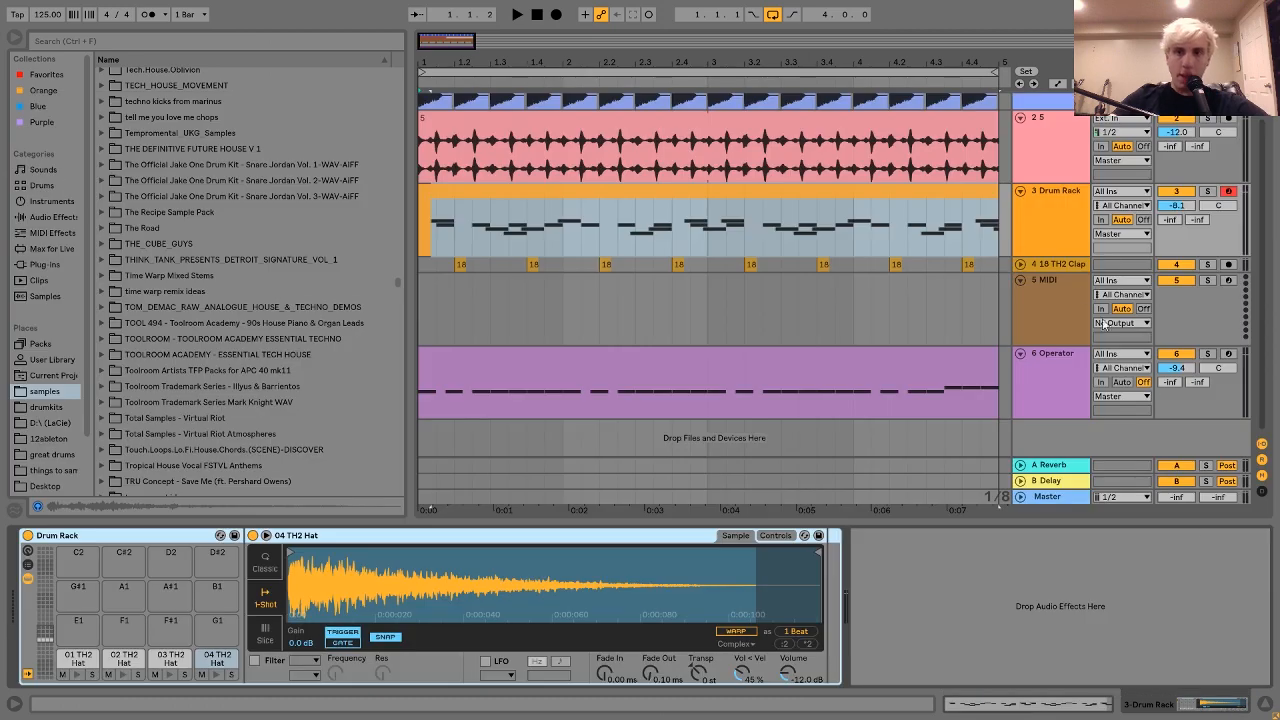
- Select the empty MIDI track below the clap and expand Toolroom Artists TFP Packs for APC 40 mk11 in the samples library
{"action": "left_click", "coordinate": [1085, 296]}
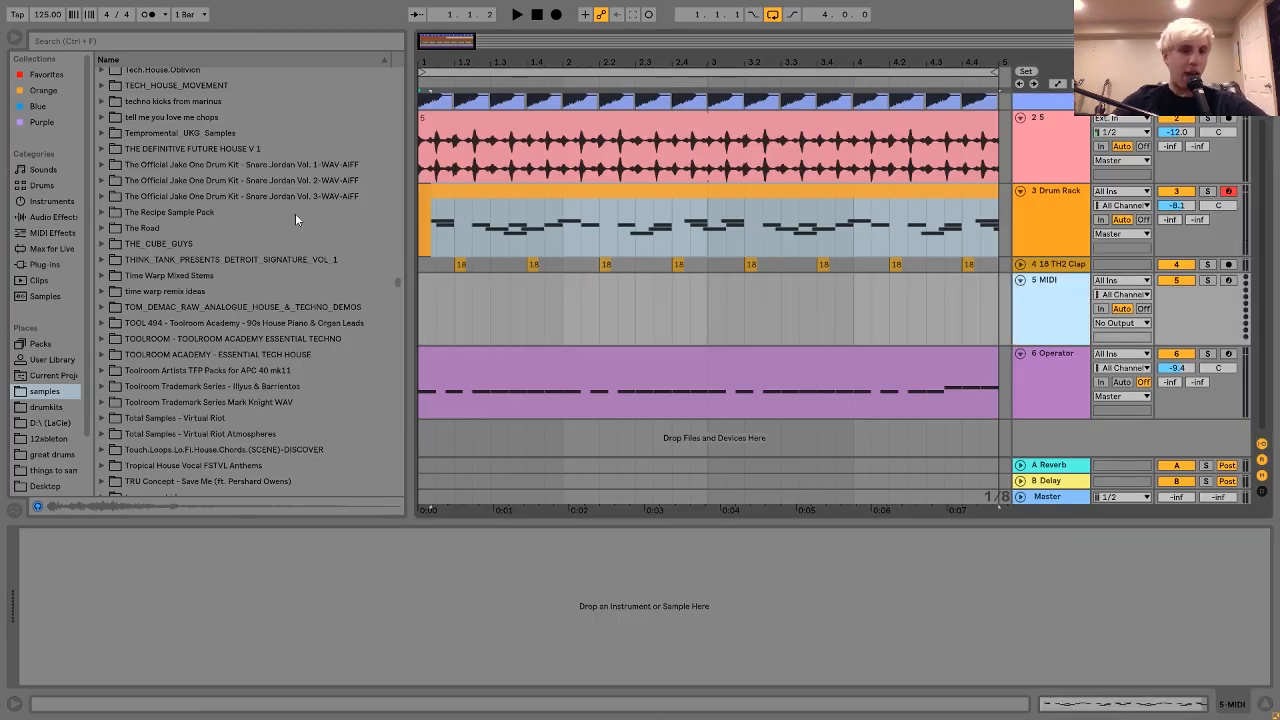
{"action": "scroll", "coordinate": [322, 200], "scroll_direction": "up", "scroll_amount": 20}
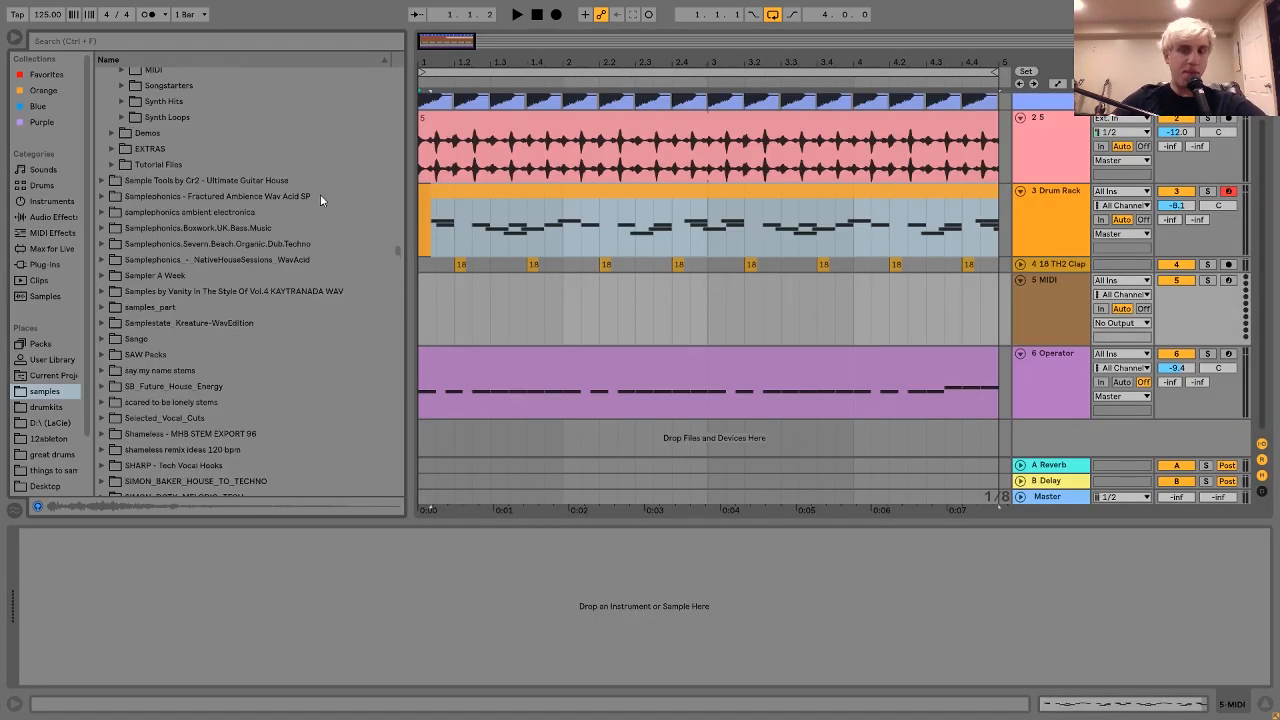
{"action": "scroll", "coordinate": [320, 197], "scroll_direction": "up", "scroll_amount": 20}
{"action": "scroll", "coordinate": [320, 197], "scroll_direction": "down", "scroll_amount": 20}
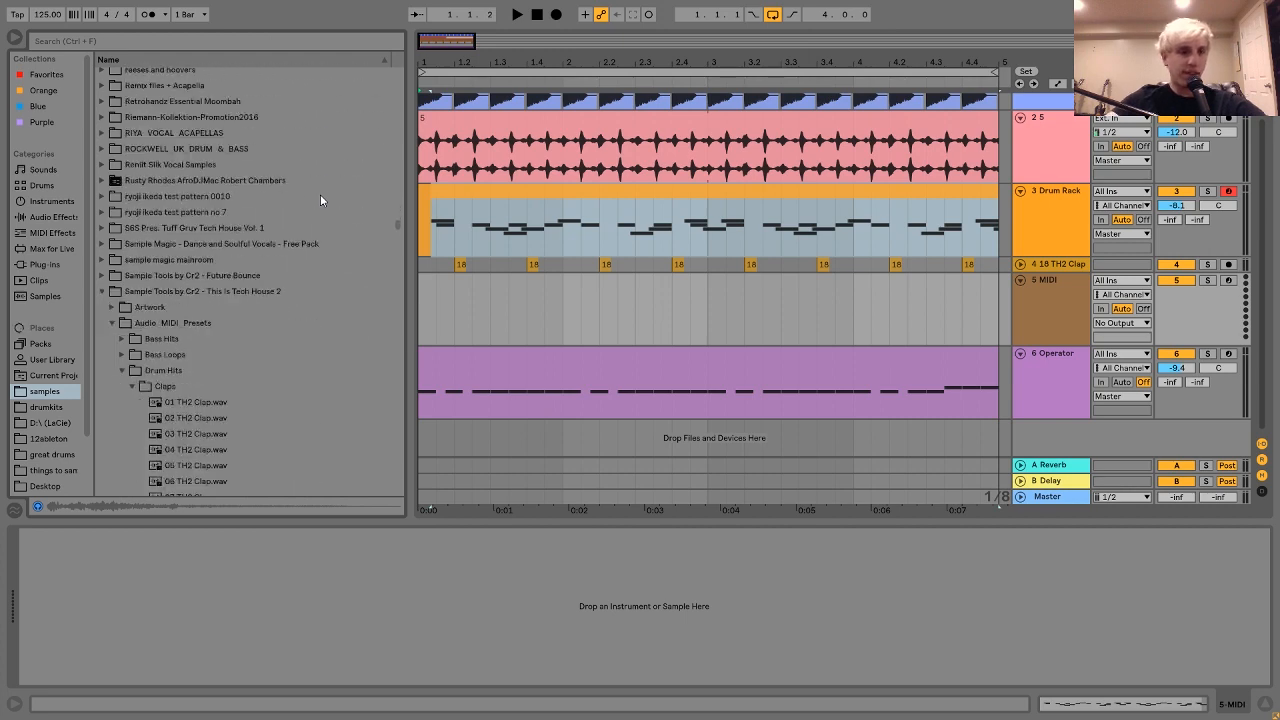
{"action": "scroll", "coordinate": [320, 199], "scroll_direction": "down", "scroll_amount": 20}
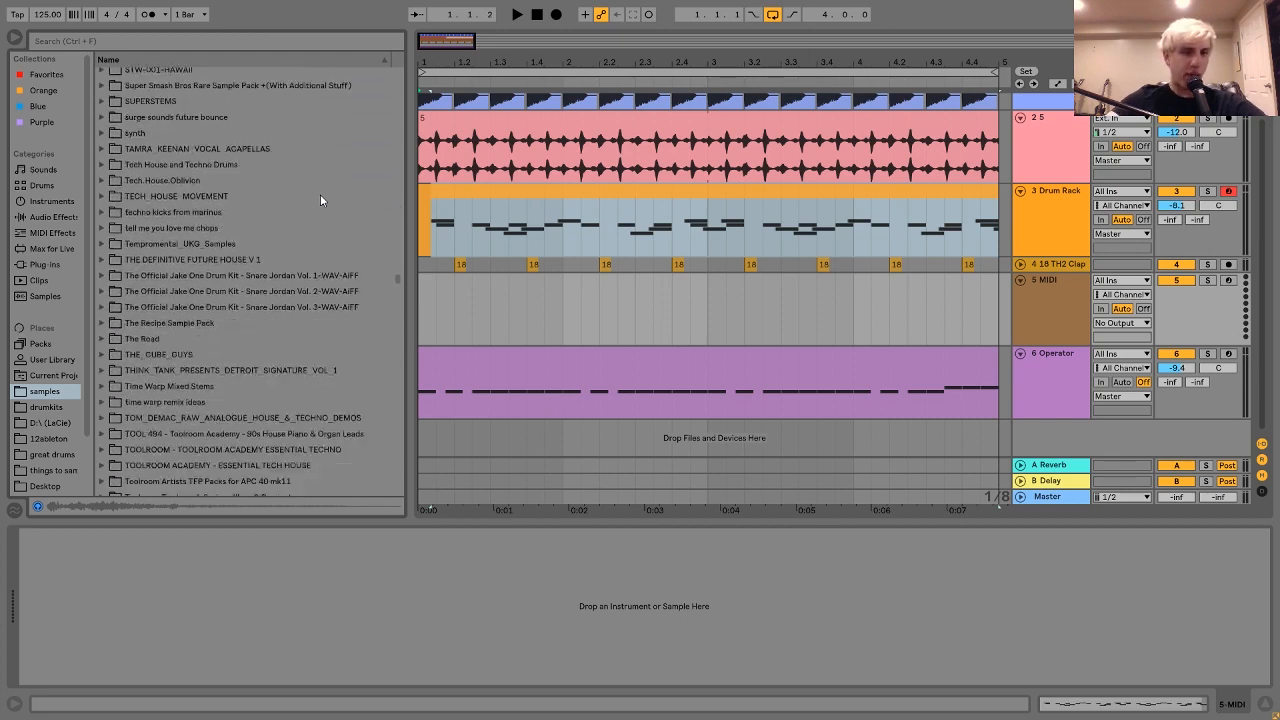
{"action": "scroll", "coordinate": [320, 196], "scroll_direction": "up", "scroll_amount": 10}
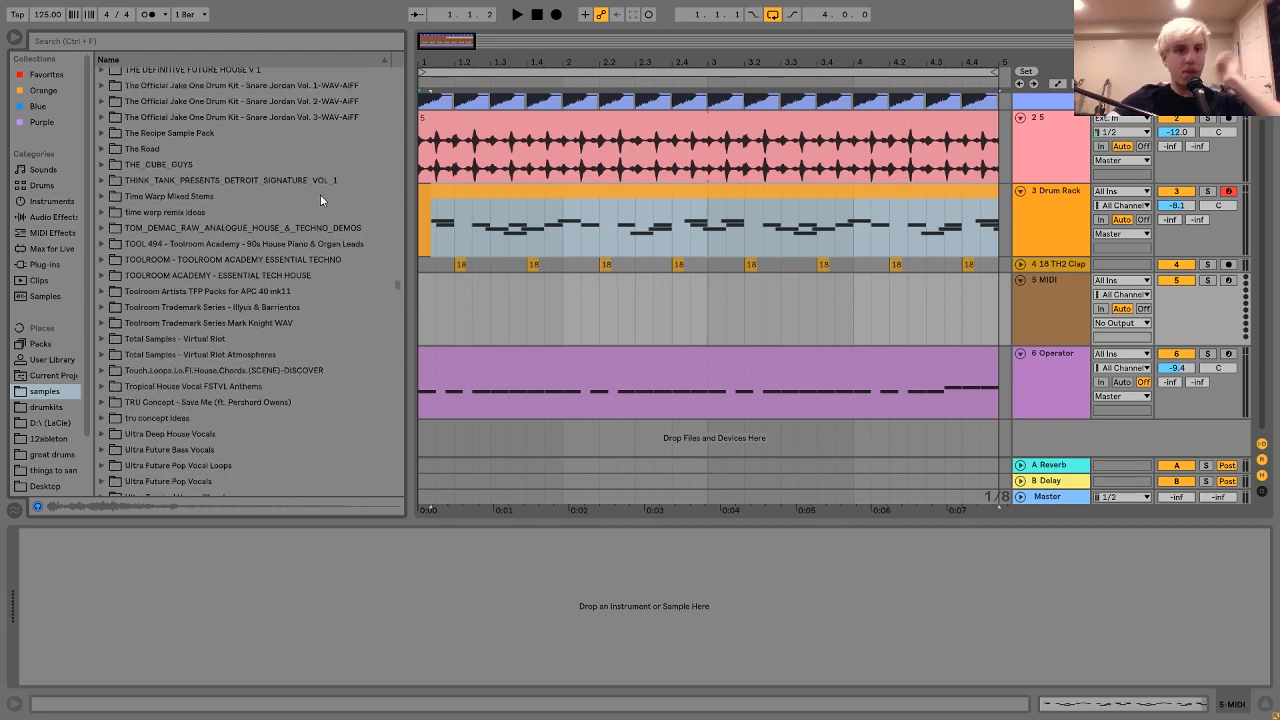
{"action": "left_click", "coordinate": [209, 296]}
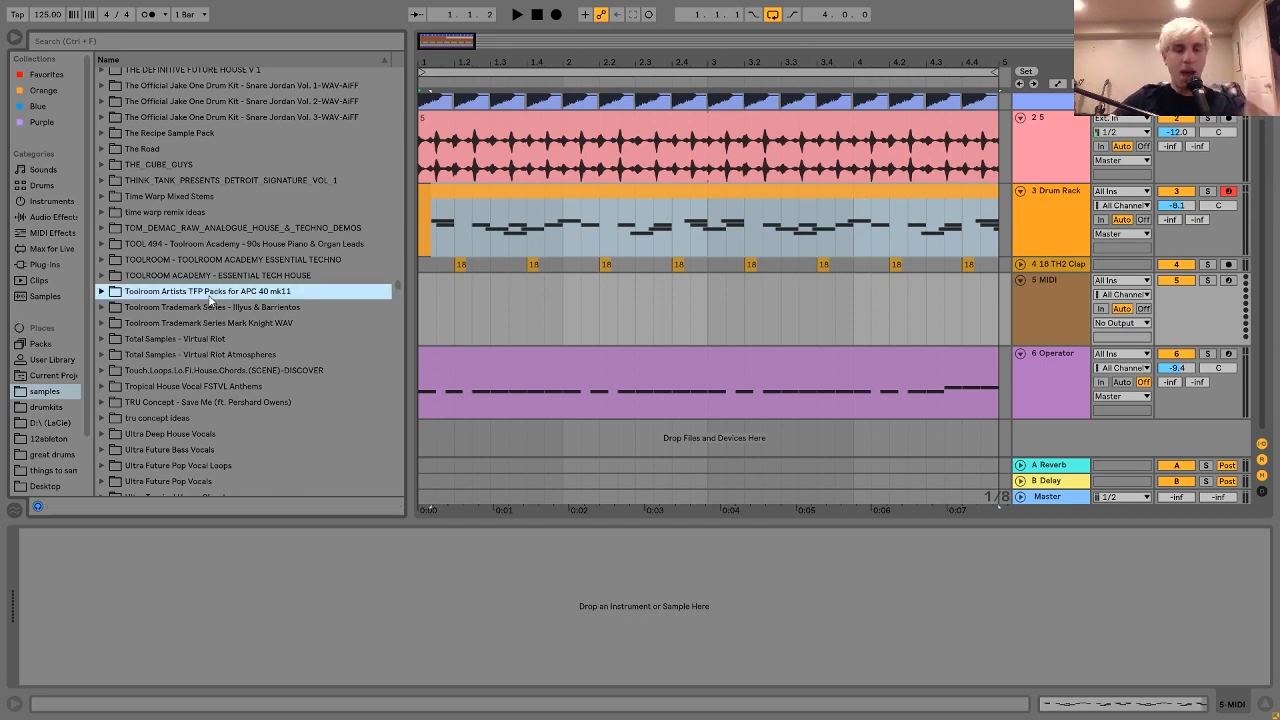
{"action": "key", "text": "Right"}
- Open the 09 Vocal Glitches folder inside Toolroom - Mark Knight
{"action": "key", "text": "Down"}
{"action": "key", "text": "Down"}
{"action": "key", "text": "Down"}
{"action": "key", "text": "Right"}
{"action": "key", "text": "Down"}
{"action": "key", "text": "Down"}
{"action": "key", "text": "Down"}
{"action": "key", "text": "Down"}
{"action": "key", "text": "Down"}
{"action": "key", "text": "Down"}
{"action": "key", "text": "Down"}
{"action": "key", "text": "Down"}
{"action": "key", "text": "Down"}
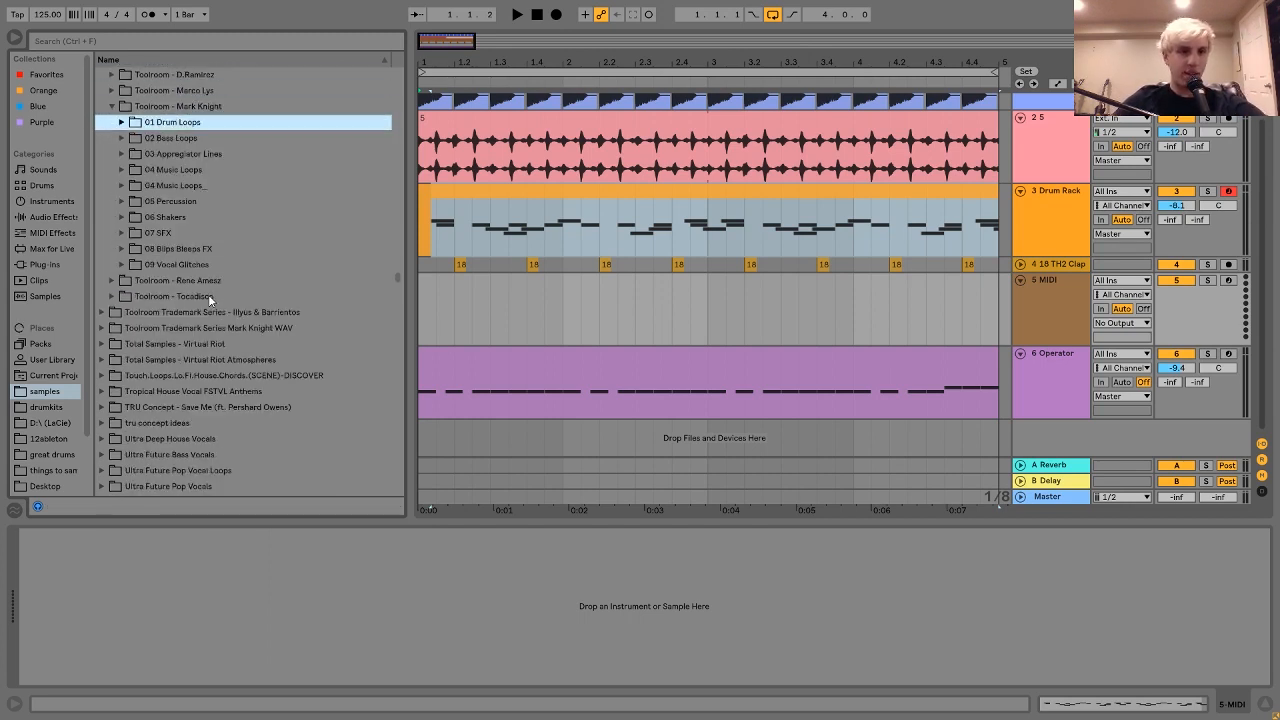
{"action": "key", "text": "Down"}
{"action": "key", "text": "Right"}
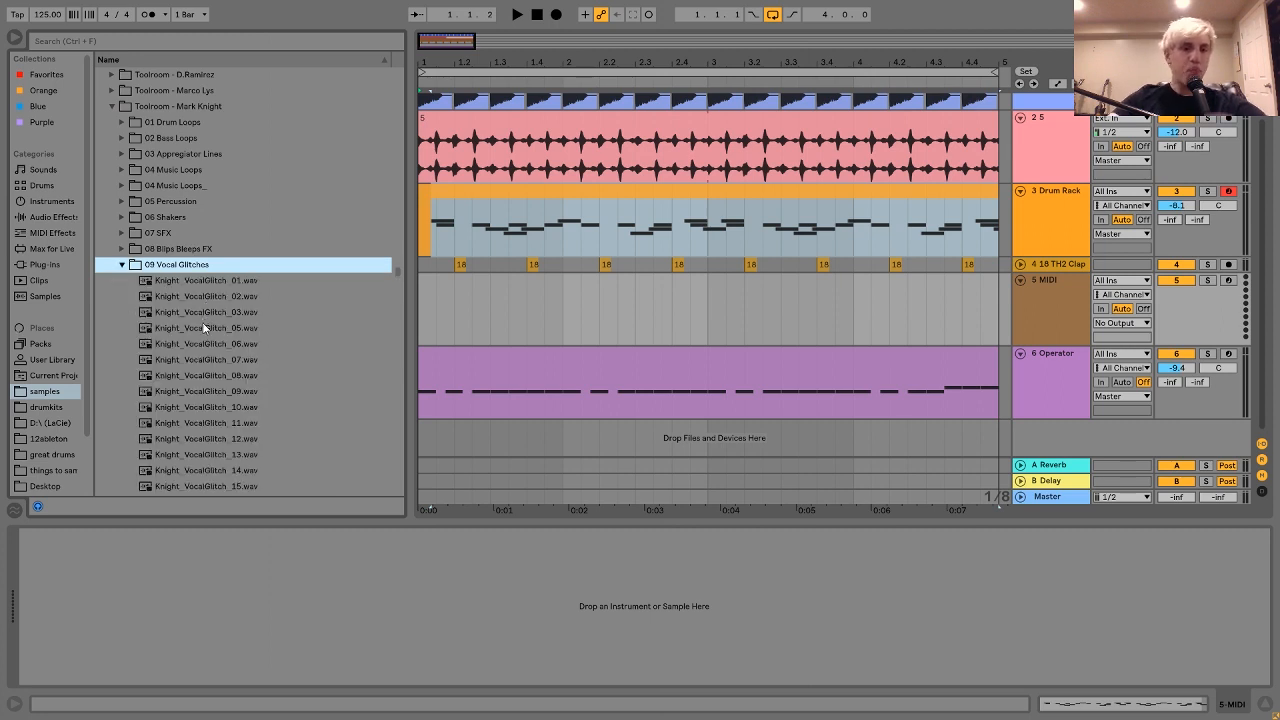
- Try Knight_VocalGlitch_05.wav and collapse the Toolroom - Mark Knight folder
{"action": "key", "text": "Down"}
{"action": "left_click", "coordinate": [204, 330]}
{"action": "key", "text": "Left"}
{"action": "key", "text": "Left"}
{"action": "key", "text": "Left"}
{"action": "key", "text": "Left"}
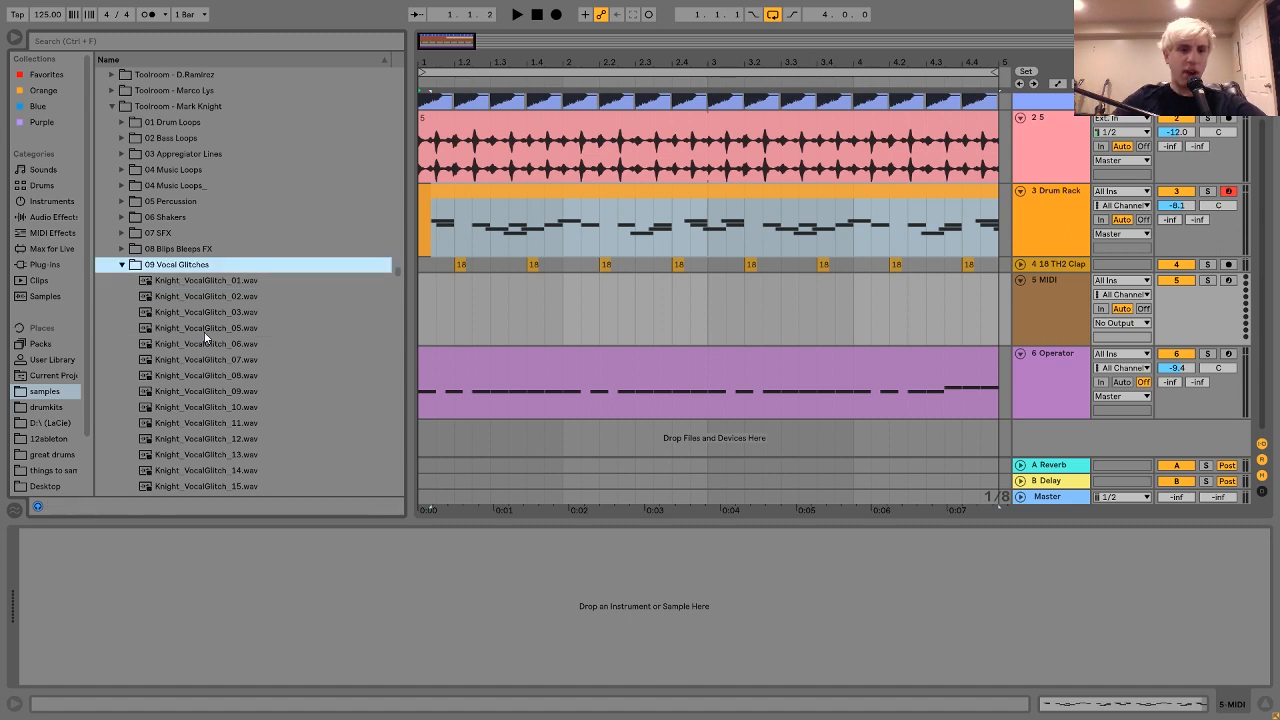
{"action": "key", "text": "Up"}
{"action": "key", "text": "Right"}
{"action": "key", "text": "Left"}
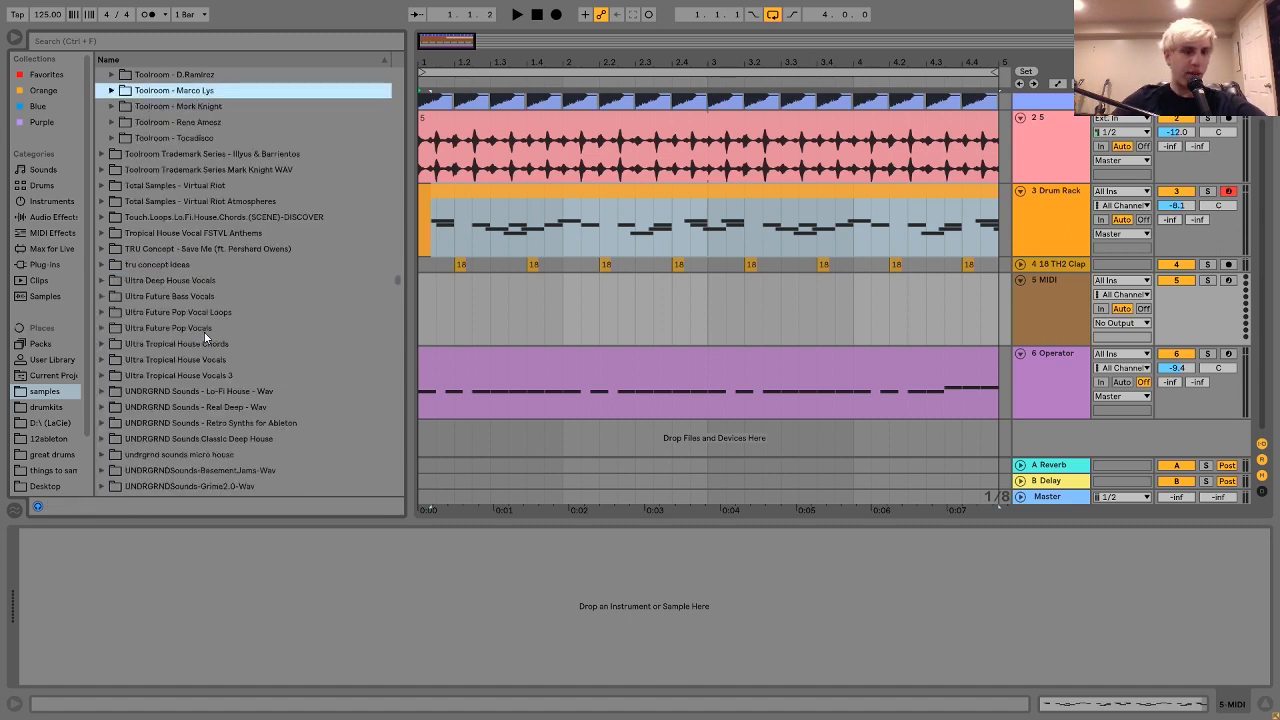
- Open the 09 Vocals Glitches folder inside Toolroom - Marco Lys and preview Marco_Vocal_Glitch_06_A.wav
{"action": "key", "text": "Right"}
{"action": "key", "text": "Down"}
{"action": "key", "text": "Down"}
{"action": "key", "text": "Down"}
{"action": "key", "text": "Down"}
{"action": "key", "text": "Down"}
{"action": "key", "text": "Down"}
{"action": "key", "text": "Down"}
{"action": "key", "text": "Down"}
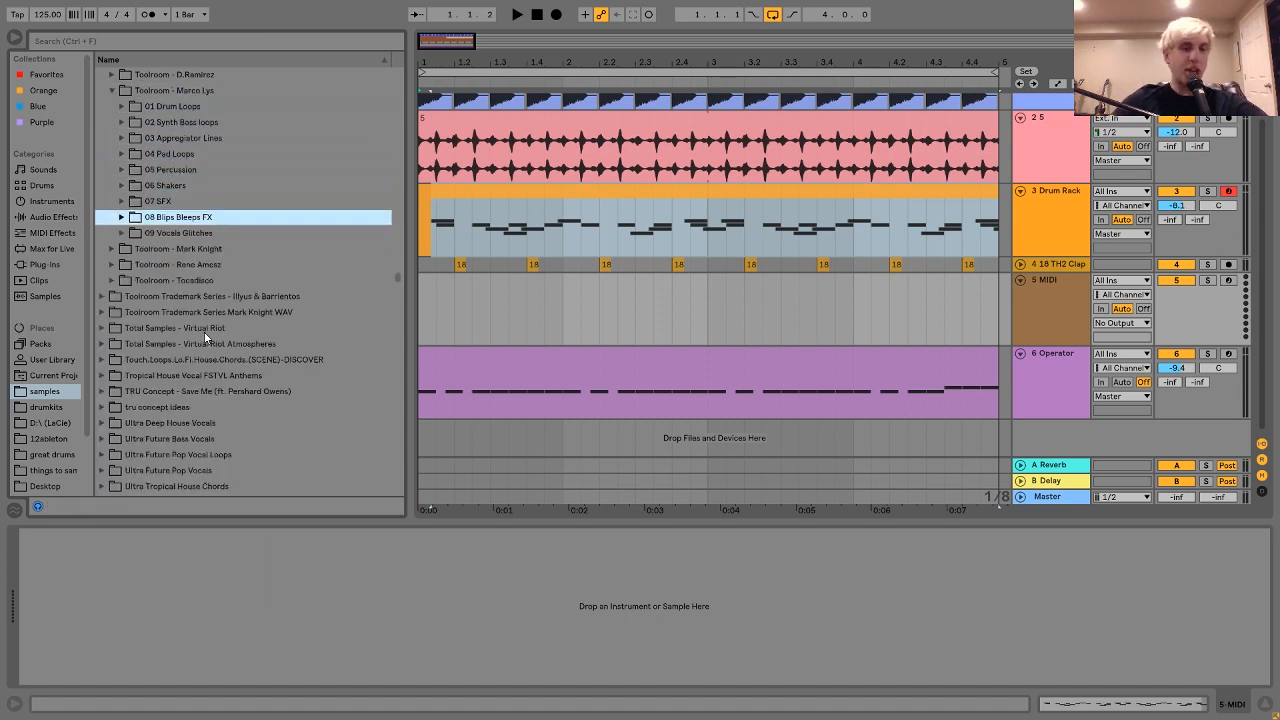
{"action": "key", "text": "Down"}
{"action": "key", "text": "Down"}
{"action": "key", "text": "Up"}
{"action": "key", "text": "Right"}
{"action": "left_click", "coordinate": [205, 330]}
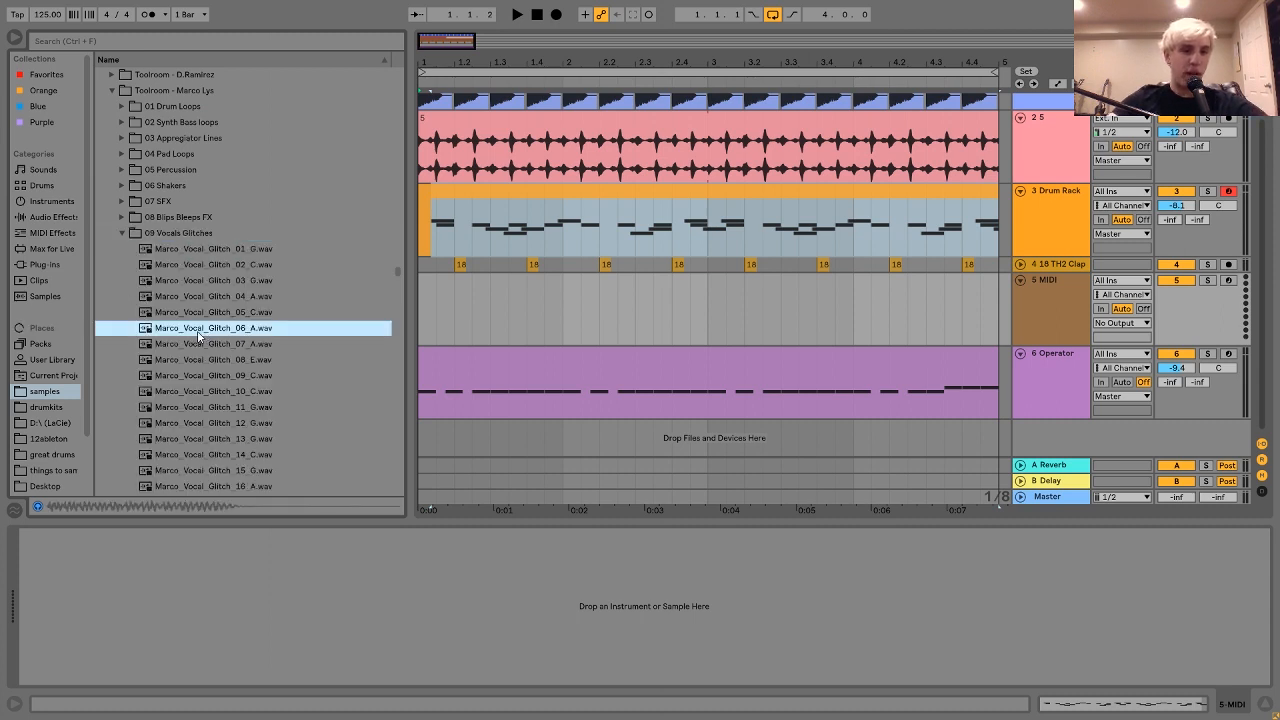
- Place Marco_Vocal_Glitch_04_A.wav at the start of the empty track and lower that track's volume to -7.3 dB
{"action": "left_click_drag", "start_coordinate": [205, 297], "coordinate": [425, 310]}
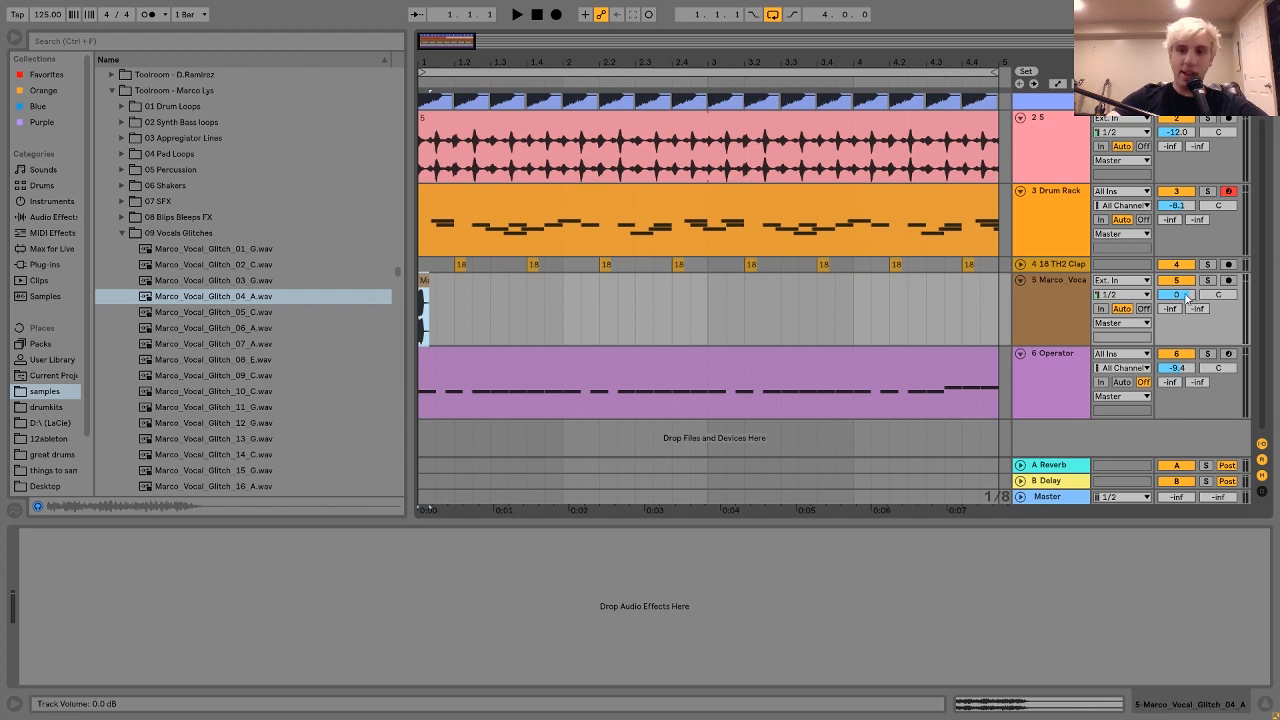
{"action": "left_click_drag", "start_coordinate": [1187, 297], "coordinate": [1187, 316]}
- Add Ping Pong Delay to the Marco_Vocal_Glitch_04_A track with a delay time of 4 sixteenths and Dry/Wet at 36%
{"action": "left_click", "coordinate": [1063, 298]}
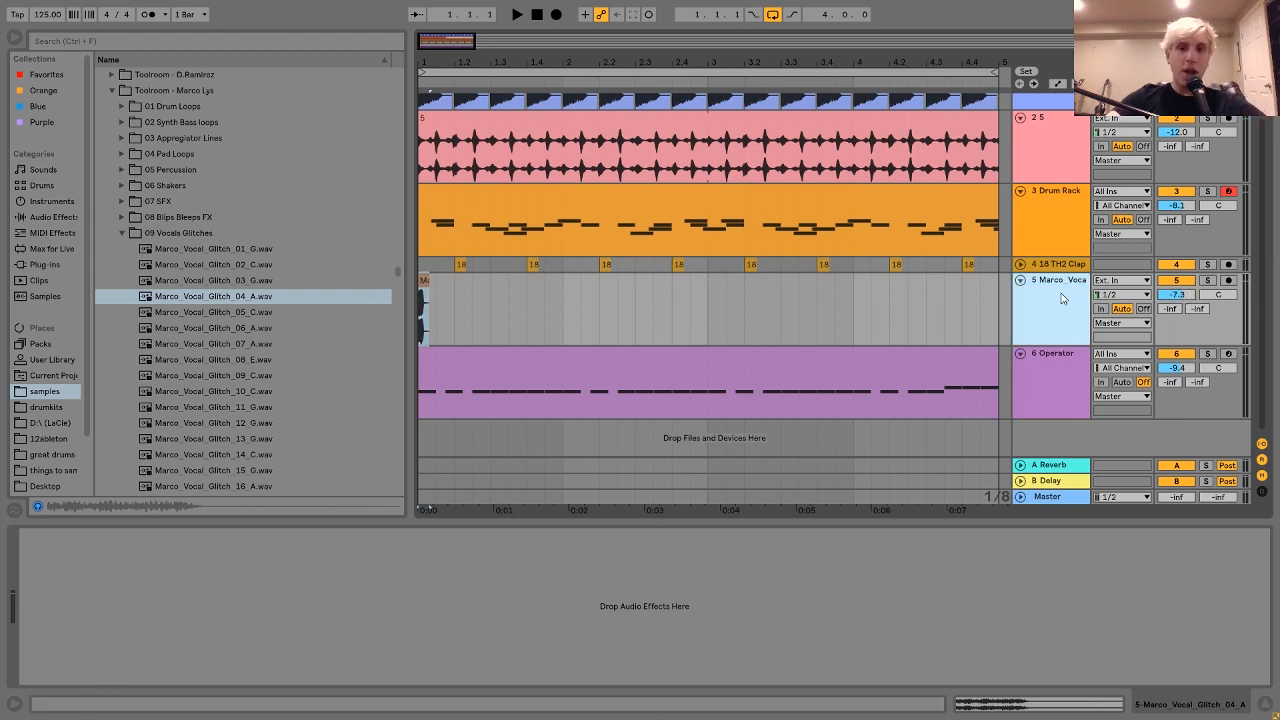
{"action": "left_click", "coordinate": [70, 216]}
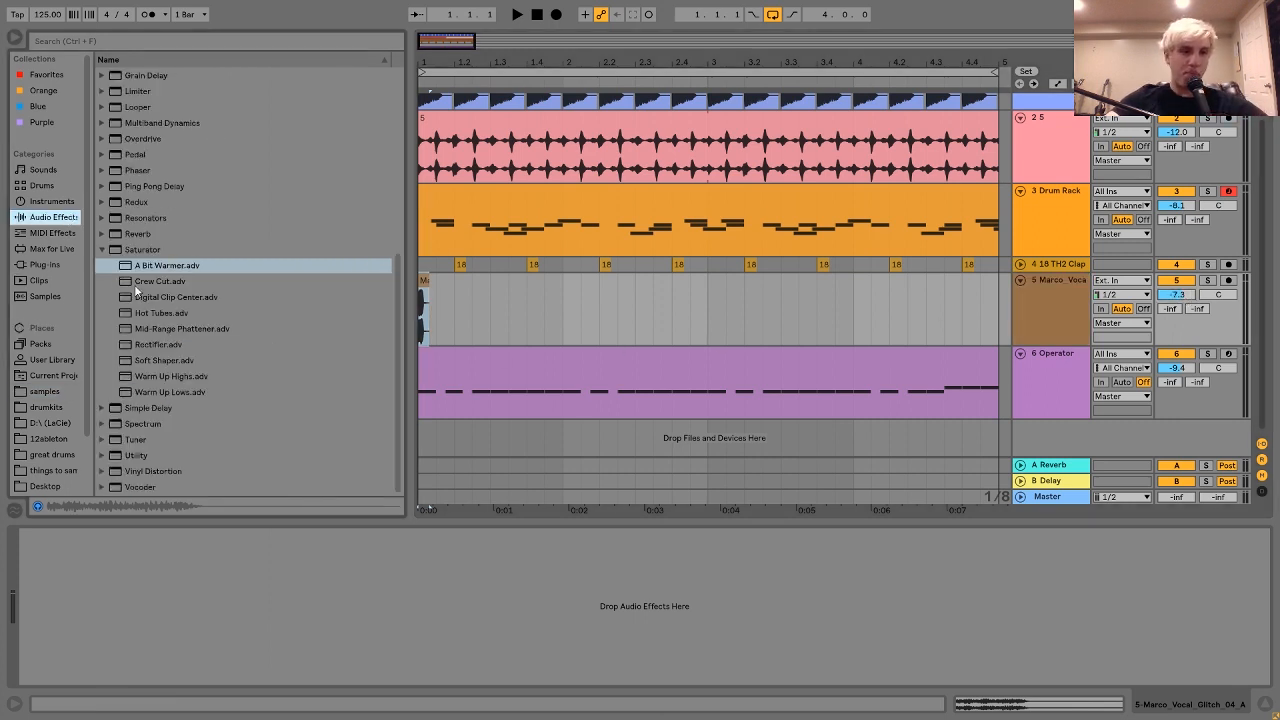
{"action": "double_click", "coordinate": [163, 186]}
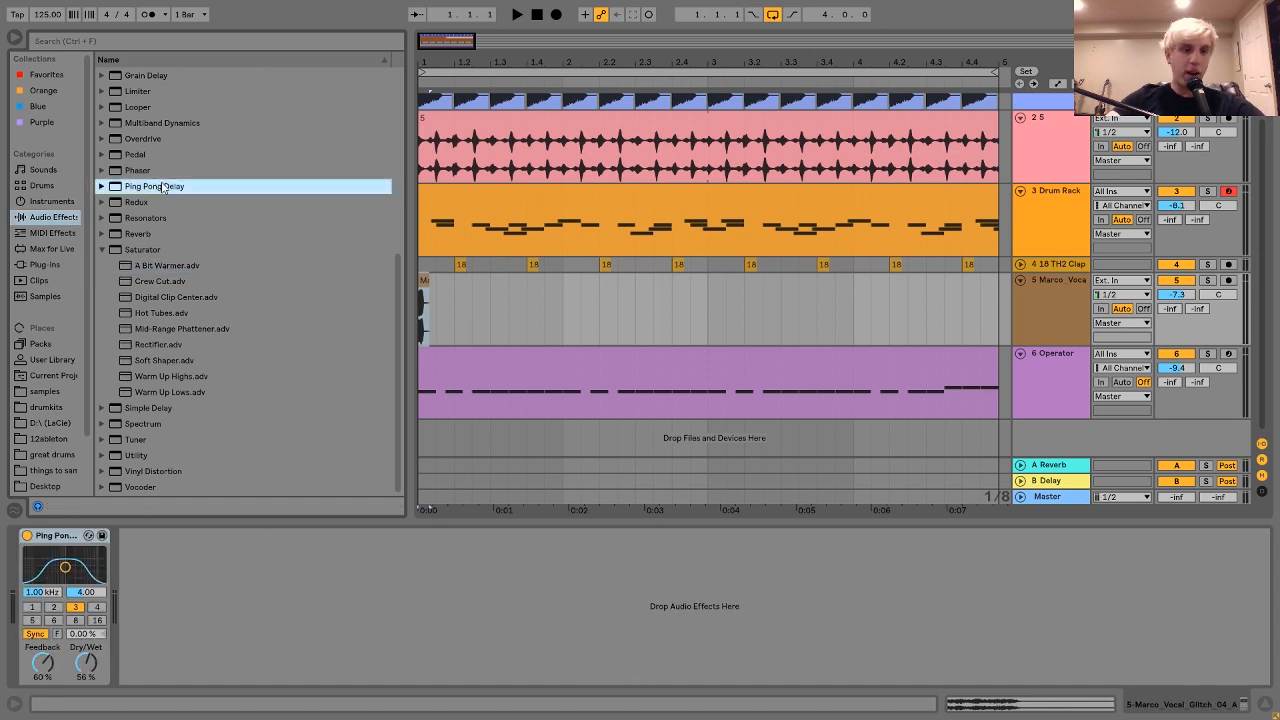
{"action": "left_click", "coordinate": [96, 608]}
{"action": "left_click_drag", "start_coordinate": [87, 660], "coordinate": [87, 672]}
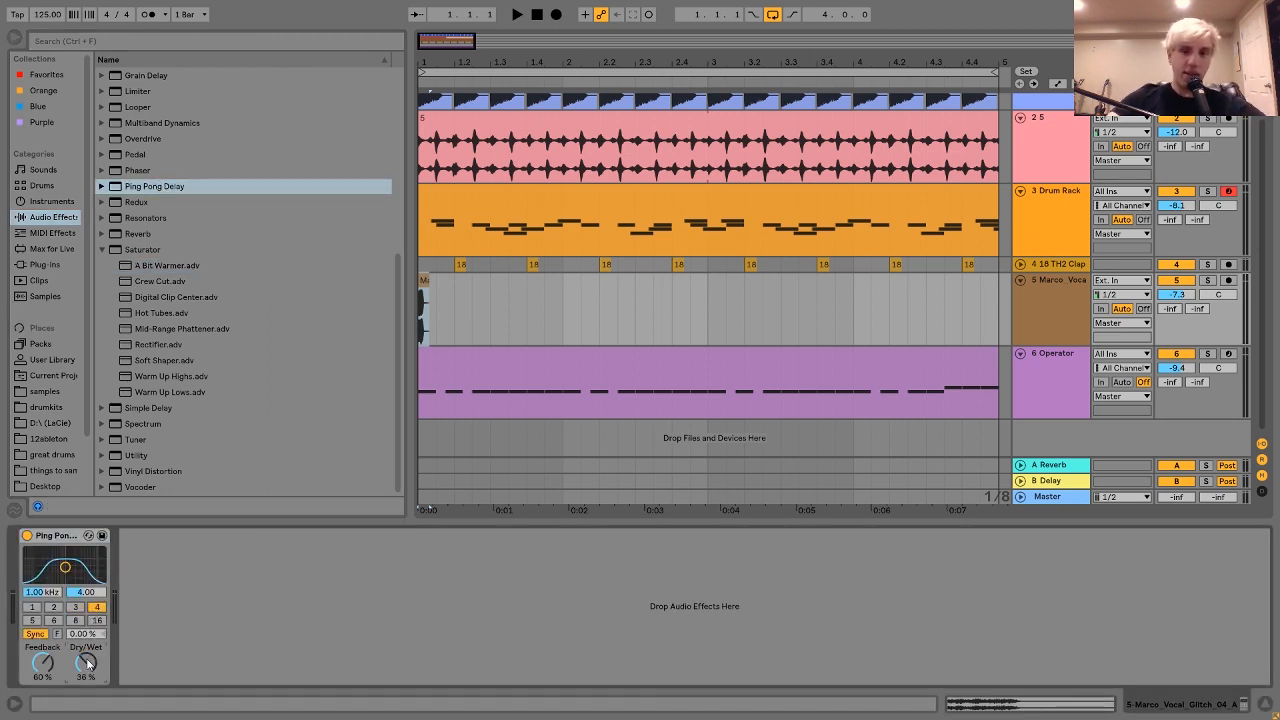
- Place Marco_Vocal_Glitch_09_C.wav at the start of bar 3 on the vocal glitch track
{"action": "left_click", "coordinate": [43, 391]}
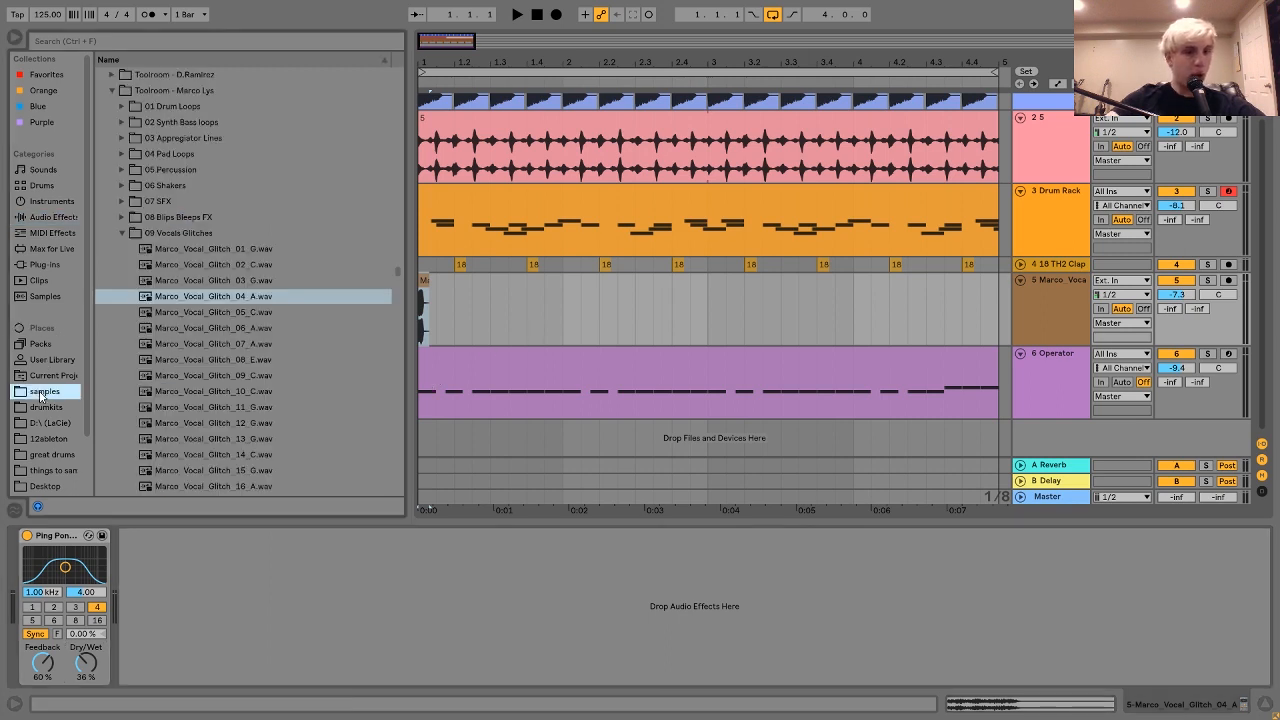
{"action": "left_click", "coordinate": [215, 375]}
{"action": "left_click_drag", "start_coordinate": [215, 378], "coordinate": [713, 305]}
- Place Marco_Vocal_Glitch_03_G.wav at 1.3.3 on a new track below the vocal glitch and duplicate its two-bar section into bars 3 and 4
{"action": "key", "text": "ctrl+shift+t"}
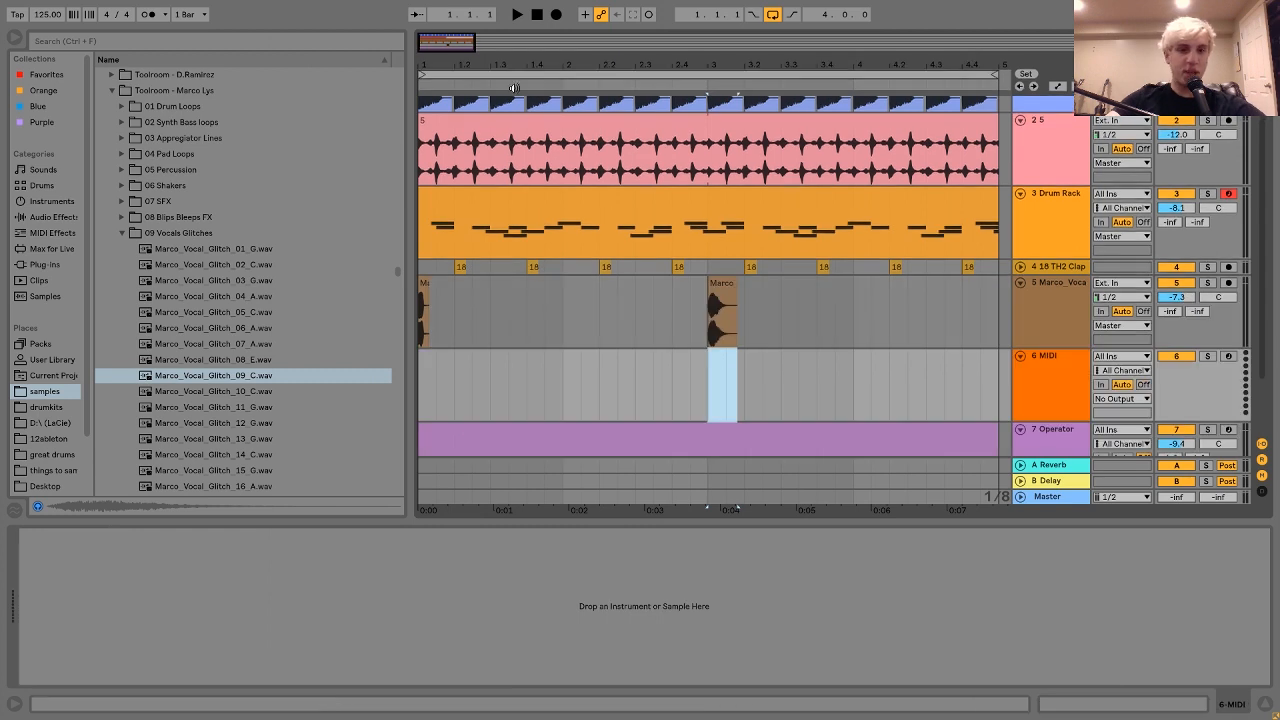
{"action": "left_click", "coordinate": [213, 281]}
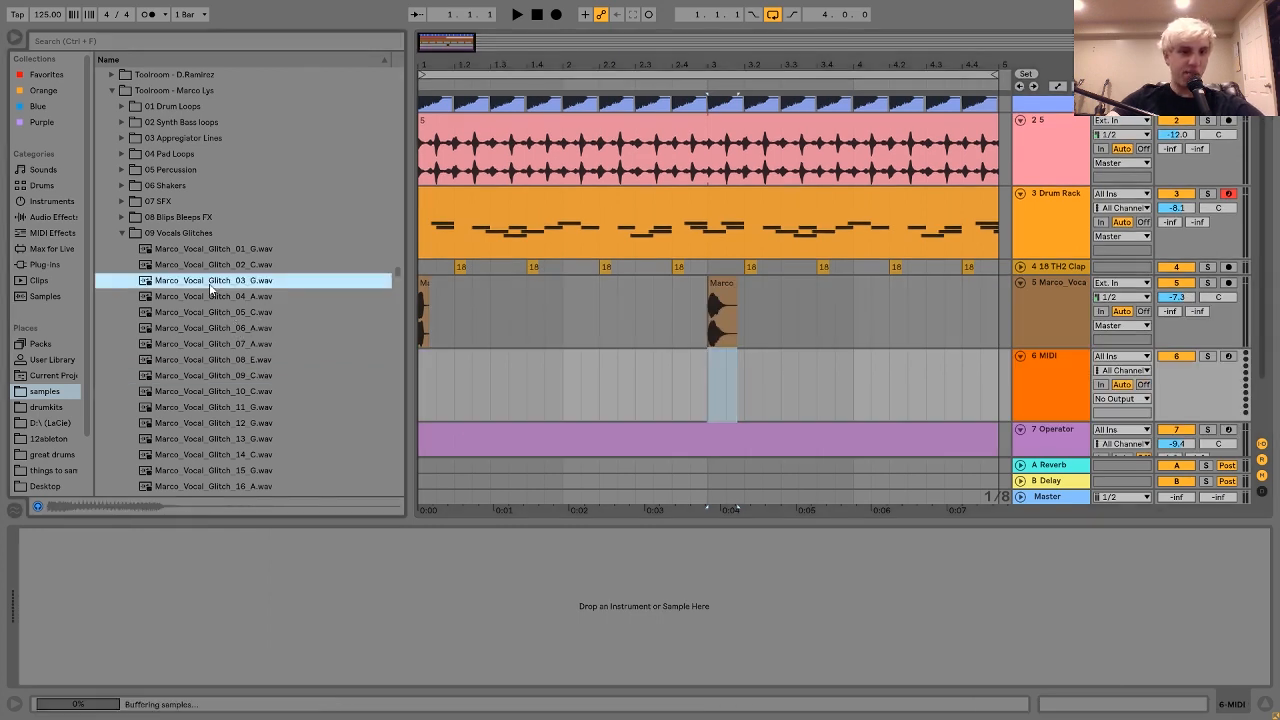
{"action": "left_click_drag", "start_coordinate": [207, 288], "coordinate": [515, 397]}
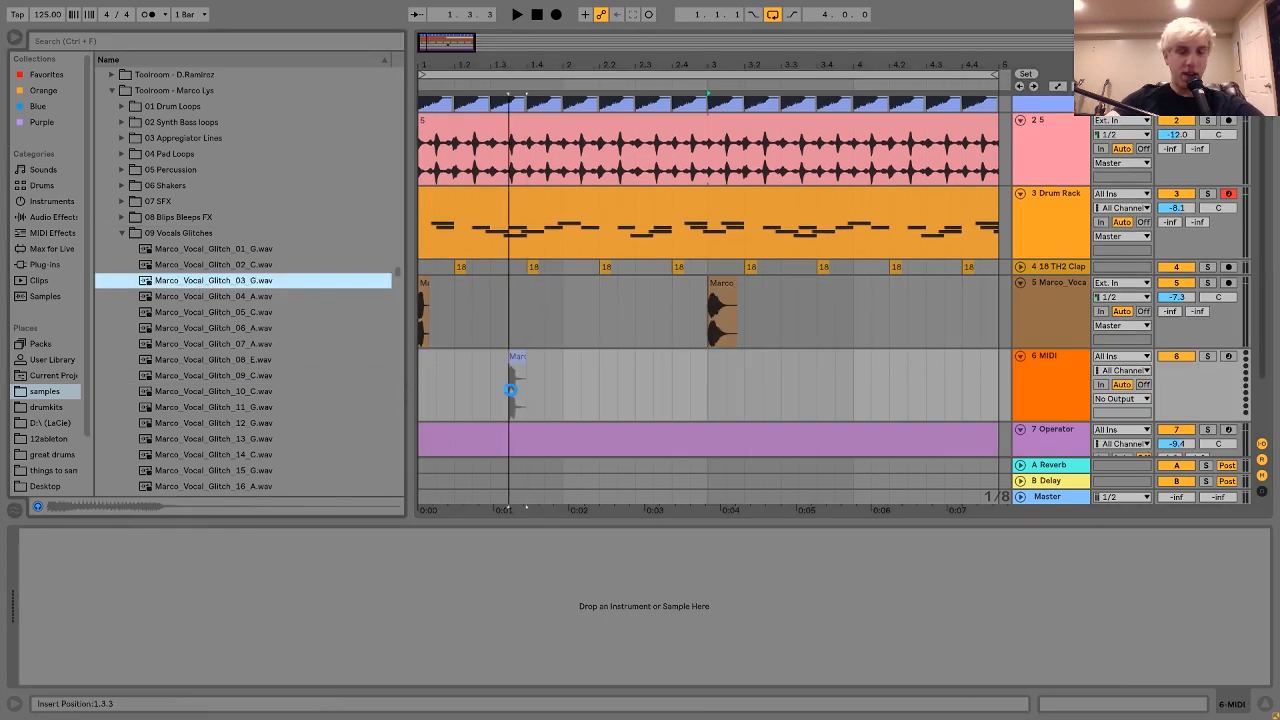
{"action": "left_click_drag", "start_coordinate": [714, 384], "coordinate": [354, 402]}
{"action": "key", "text": "ctrl+d"}
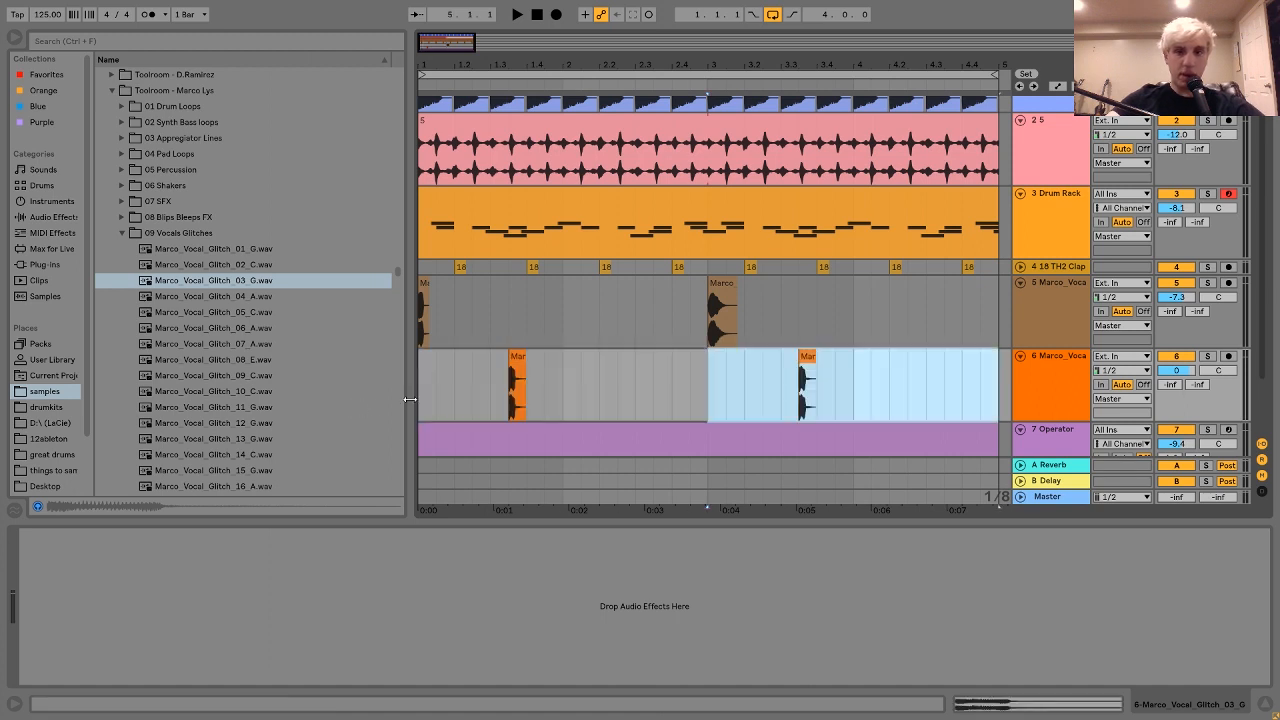
- Set track 6's volume to -9.6 dB and copy track 5's Ping Pong Delay onto it with a delay time of 2 sixteenths
{"action": "left_click", "coordinate": [423, 387]}
{"action": "left_click_drag", "start_coordinate": [1176, 370], "coordinate": [1176, 373]}
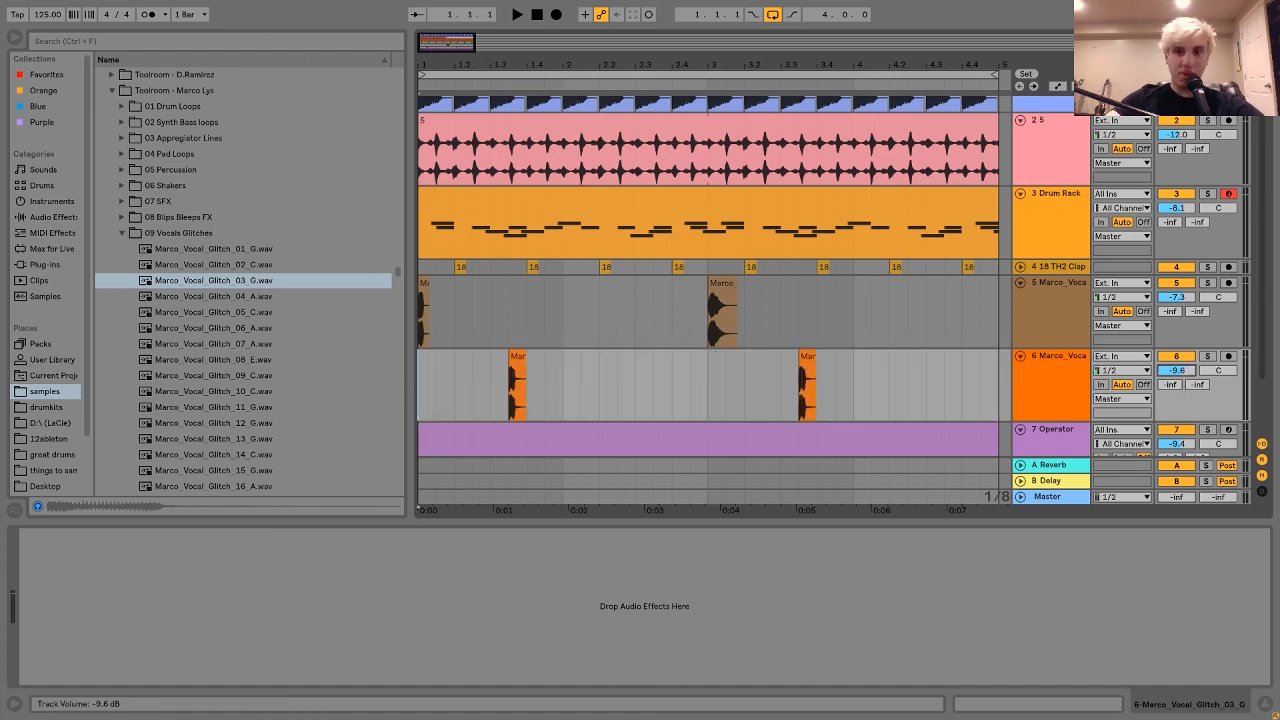
{"action": "left_click", "coordinate": [1061, 312]}
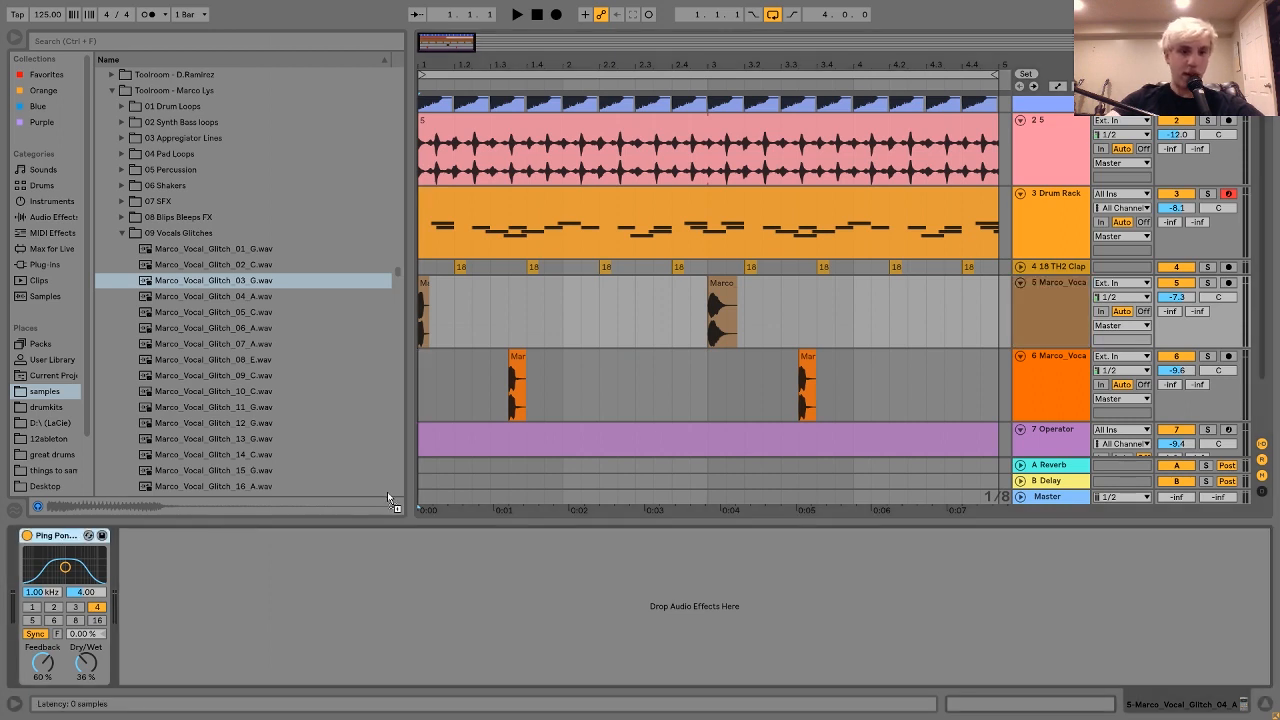
{"action": "left_click", "coordinate": [563, 406]}
{"action": "left_click", "coordinate": [54, 607]}
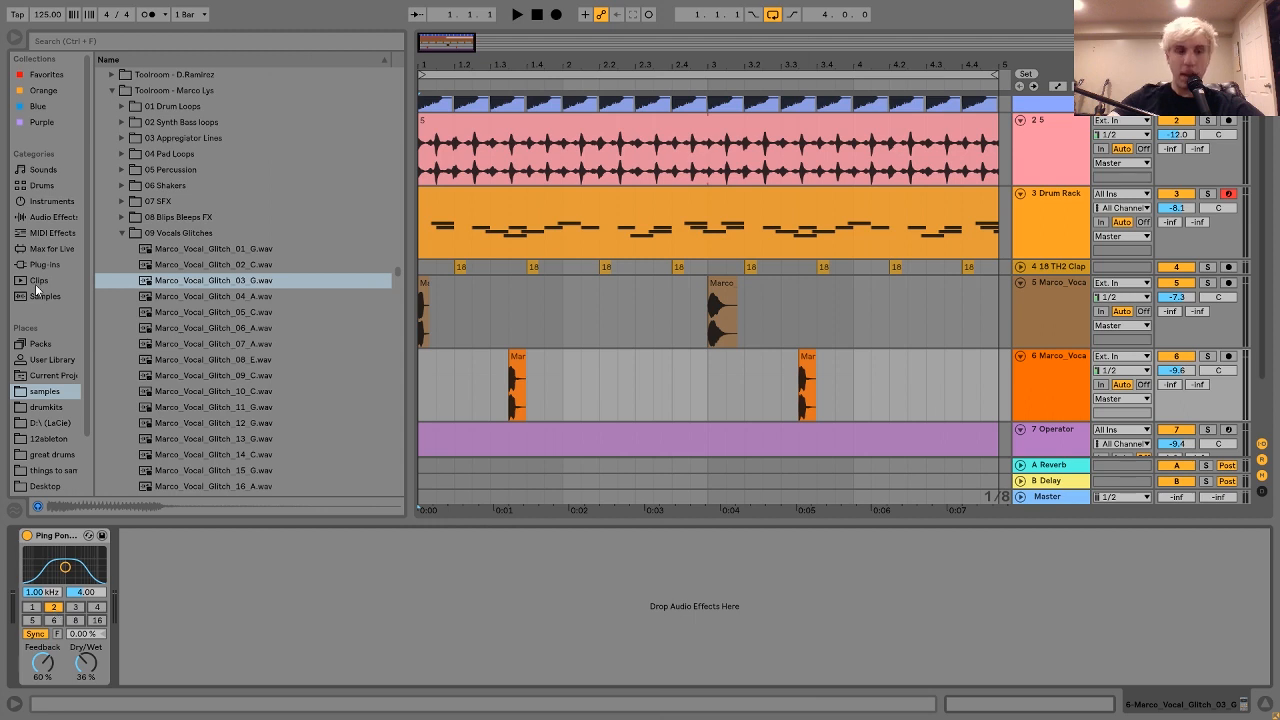
- Insert a new track above Operator and audition samples in the 07 SFX folder of Toolroom - Marco Lys
{"action": "left_click", "coordinate": [121, 233]}
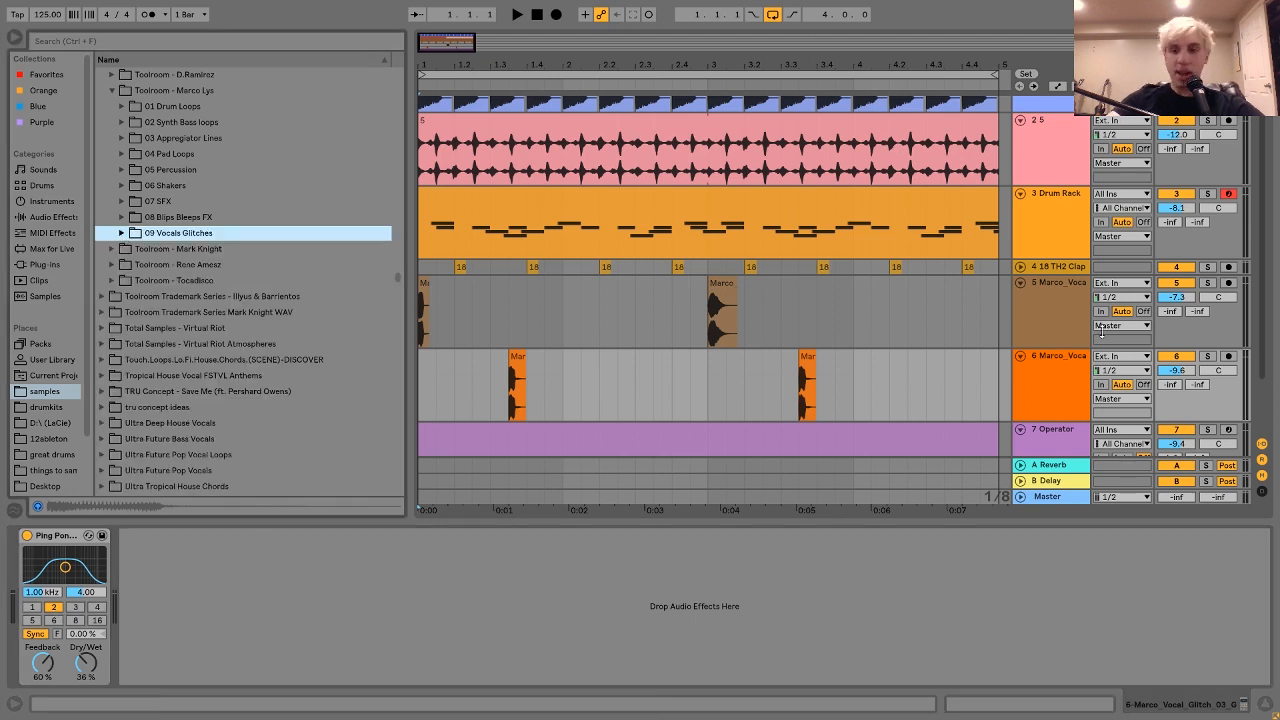
{"action": "key", "text": "ctrl+shift+t"}
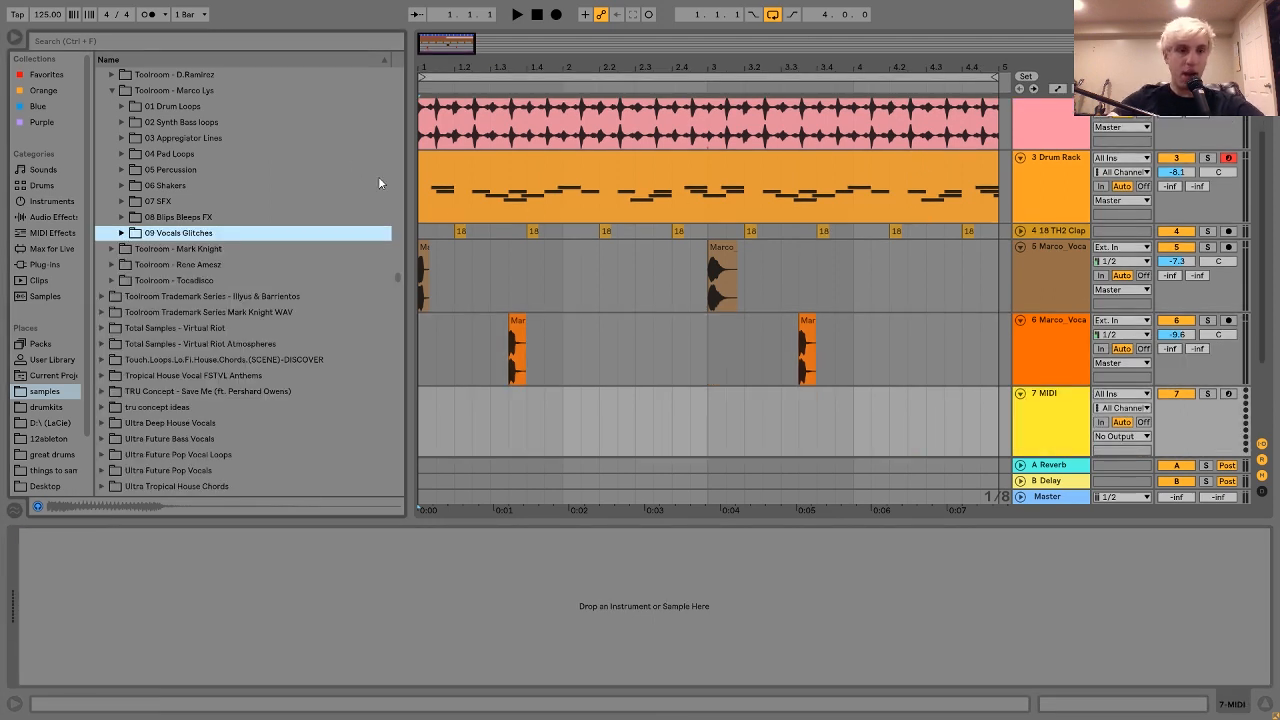
{"action": "left_click", "coordinate": [118, 201]}
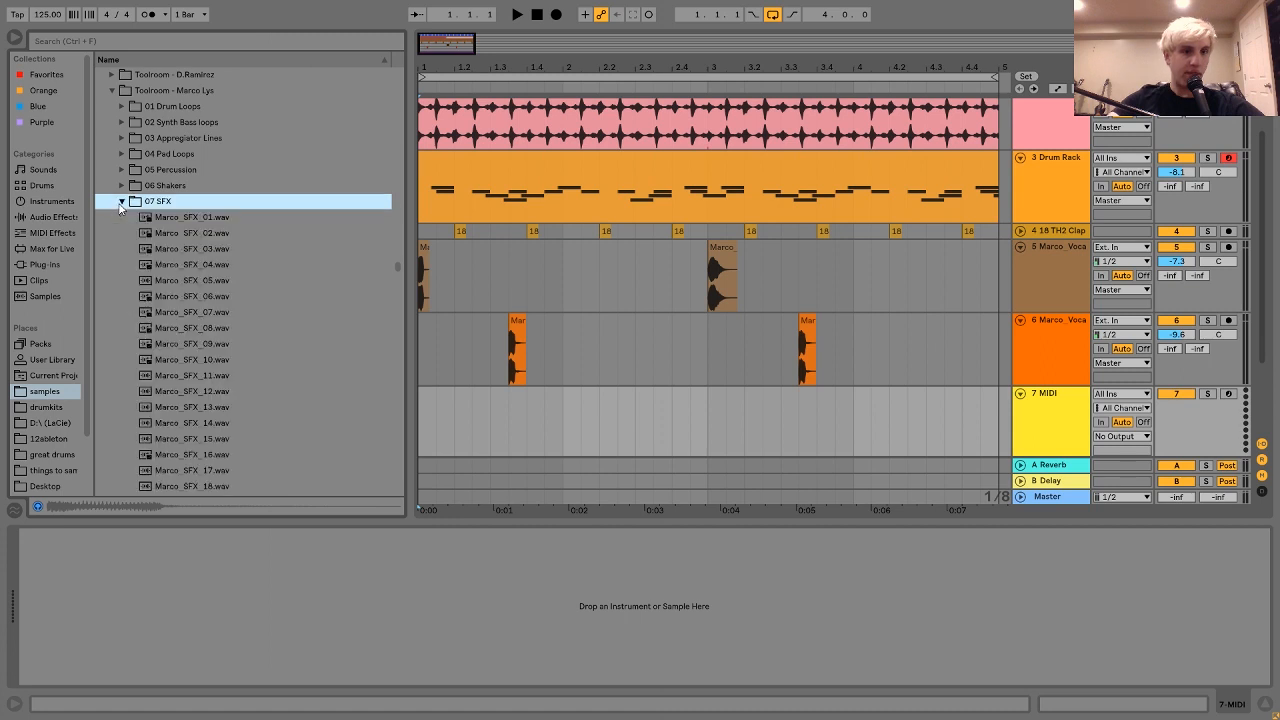
{"action": "left_click", "coordinate": [170, 250]}
{"action": "key", "text": "Down"}
{"action": "key", "text": "Down"}
{"action": "key", "text": "Down"}
{"action": "key", "text": "Down"}
{"action": "key", "text": "Down"}
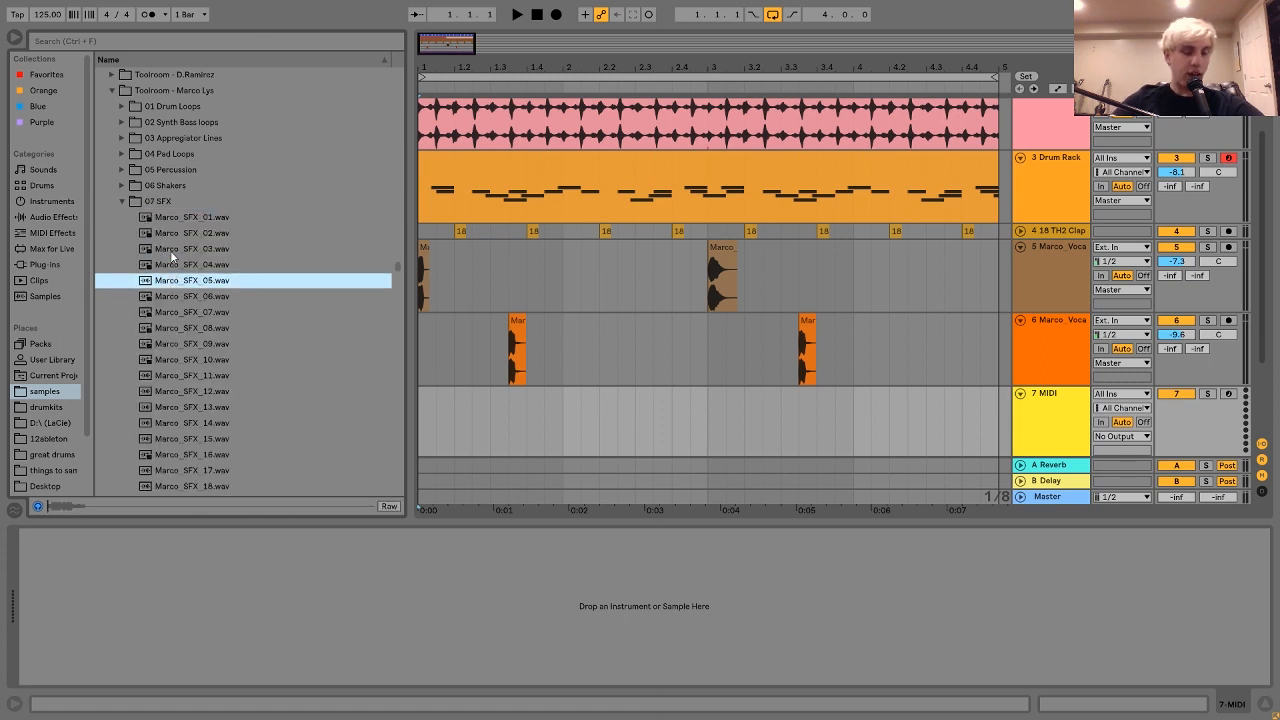
{"action": "key", "text": "Up"}
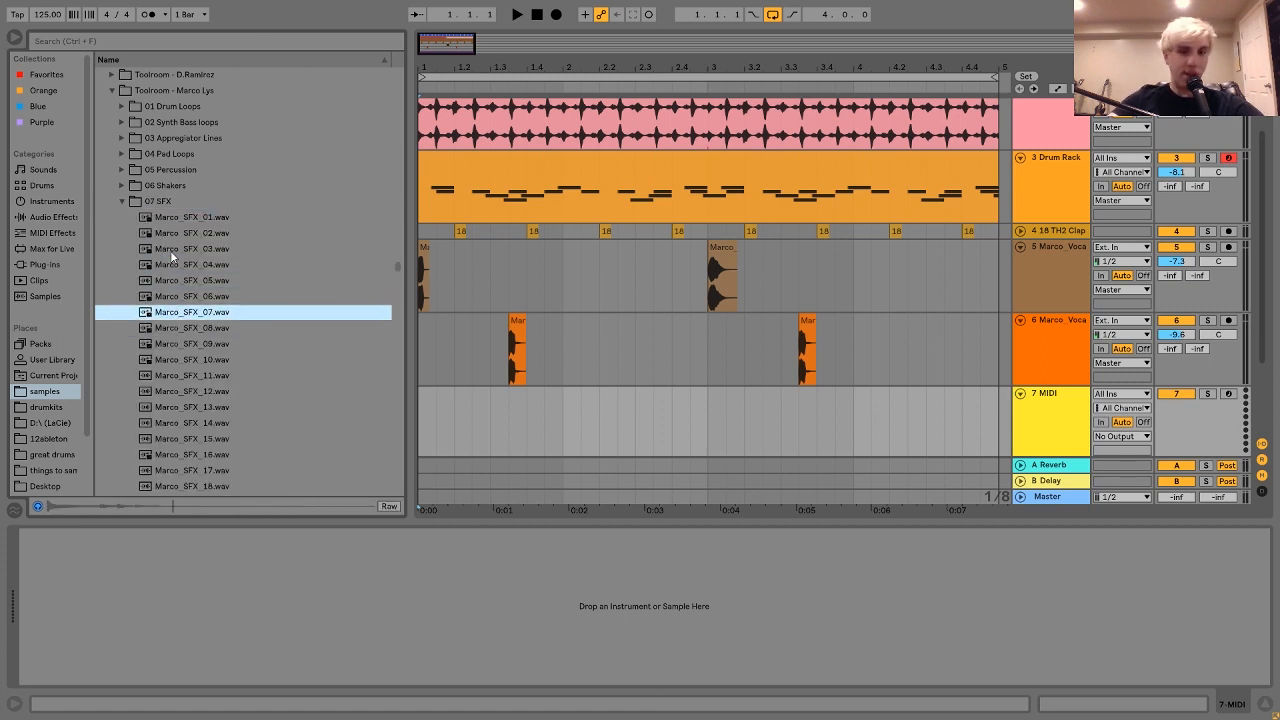
- Place Marco_SFX_07.wav reversed across bar 2 of the new track and duplicate the two-bar section into bars 3 and 4
{"action": "left_click_drag", "start_coordinate": [193, 314], "coordinate": [568, 410]}
{"action": "key", "text": "r"}
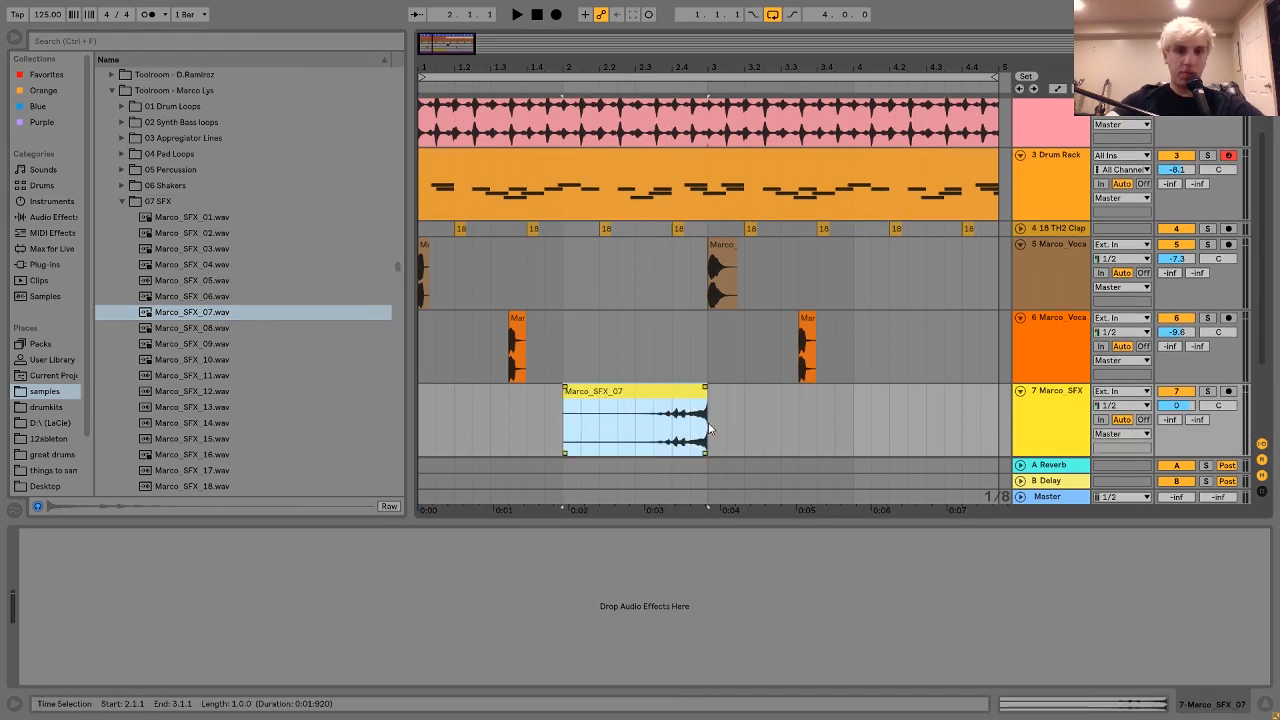
{"action": "left_click_drag", "start_coordinate": [708, 422], "coordinate": [419, 408]}
{"action": "key", "text": "ctrl+d"}
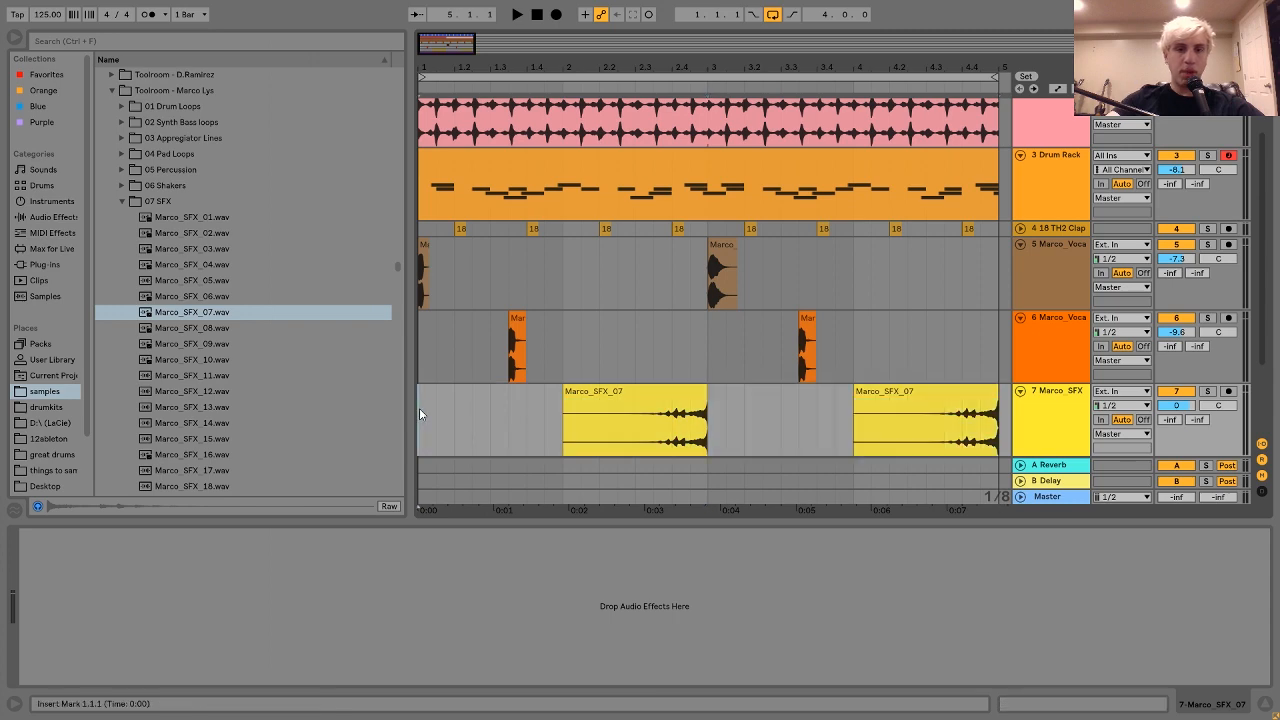
- Set the SFX track's volume to -8.3 dB and copy the Operator track's sidechain Compressor onto it
{"action": "mouse_move", "coordinate": [1187, 408]}
{"action": "left_mouse_down"}
{"action": "mouse_move", "coordinate": [1187, 425]}
{"action": "mouse_move", "coordinate": [1187, 411]}
{"action": "left_mouse_up"}
{"action": "scroll", "coordinate": [1056, 222], "scroll_direction": "down", "scroll_amount": 3}
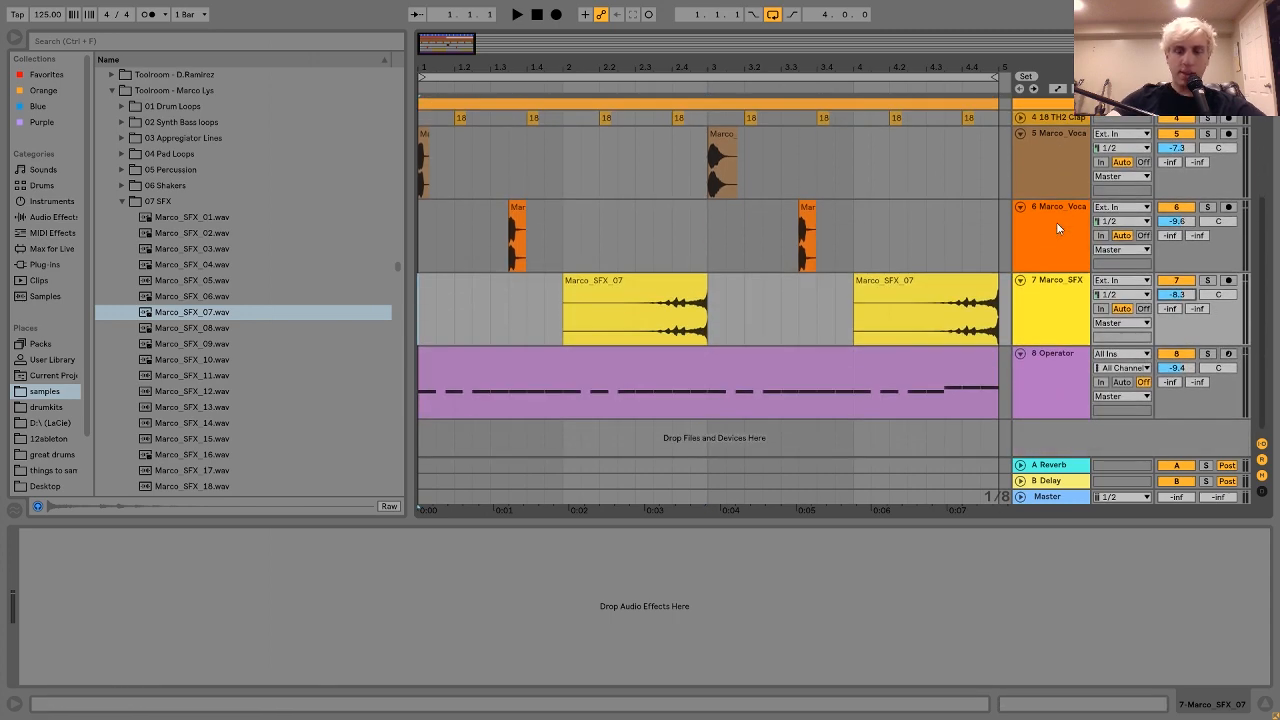
{"action": "left_click", "coordinate": [1035, 376]}
{"action": "left_click", "coordinate": [952, 538]}
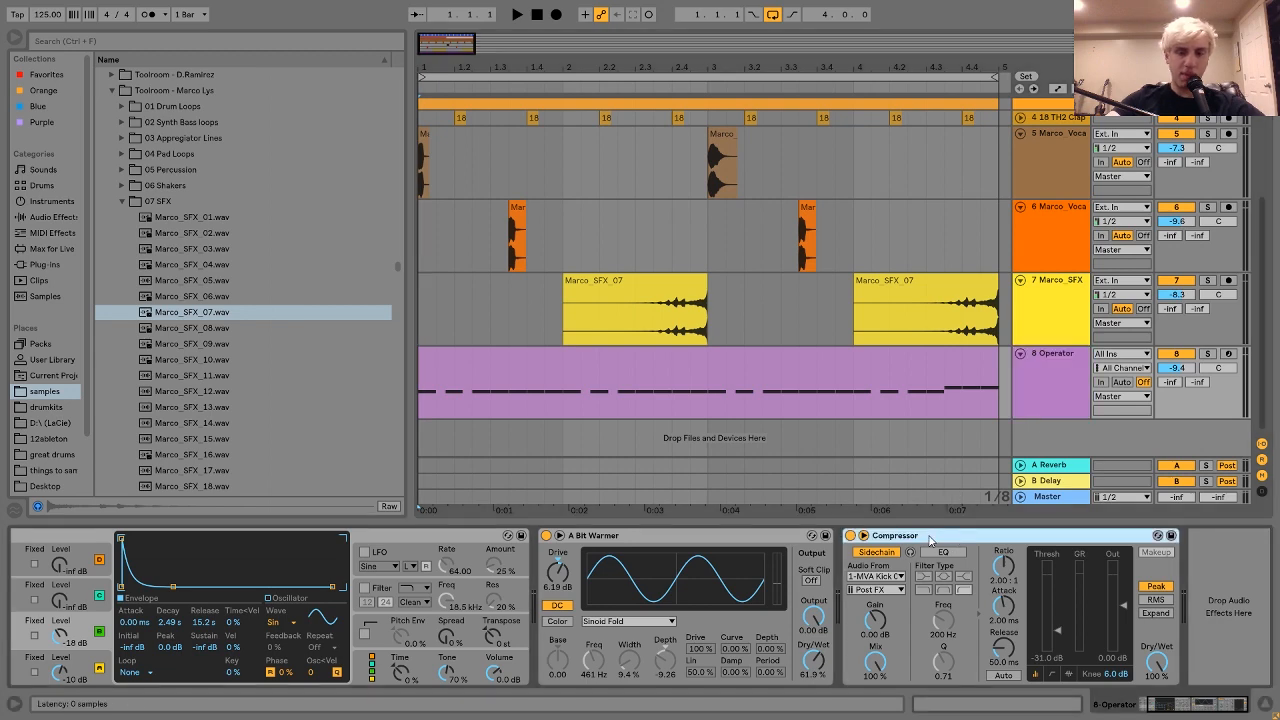
{"action": "left_click", "coordinate": [726, 310]}
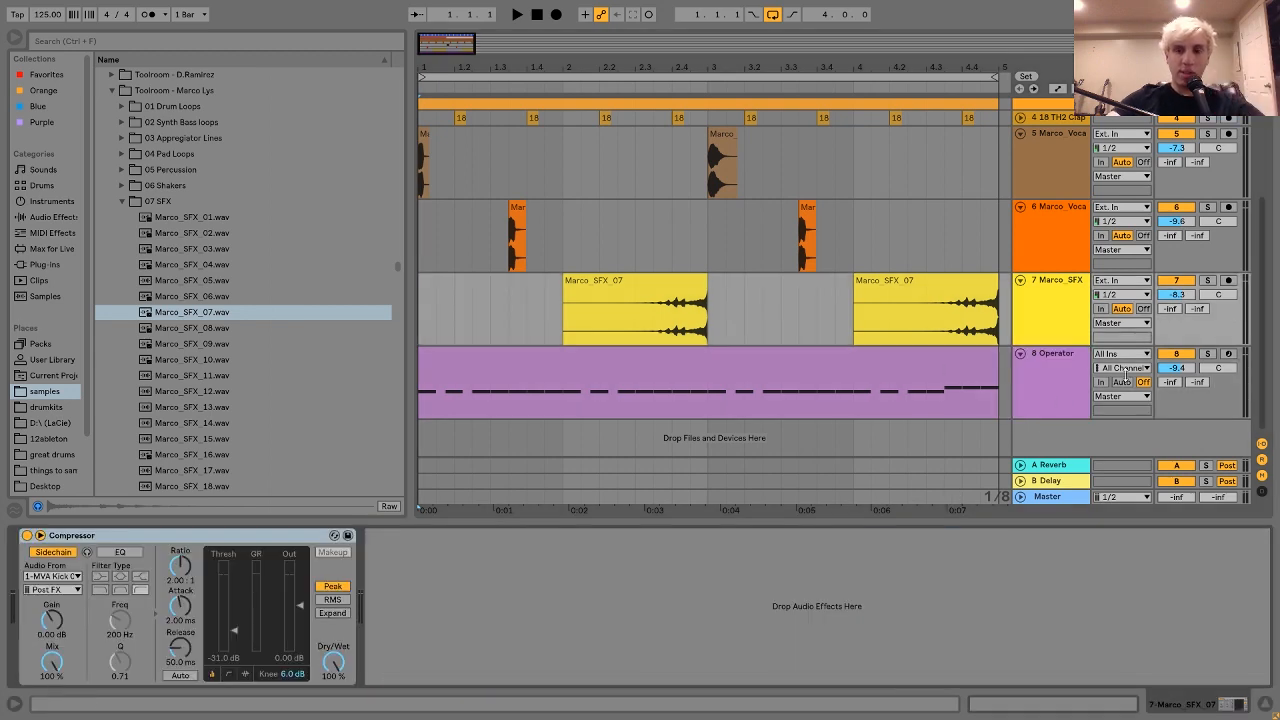
- Select all tracks in the arrangement and fold them
{"action": "scroll", "coordinate": [1019, 321], "scroll_direction": "up", "scroll_amount": 5}
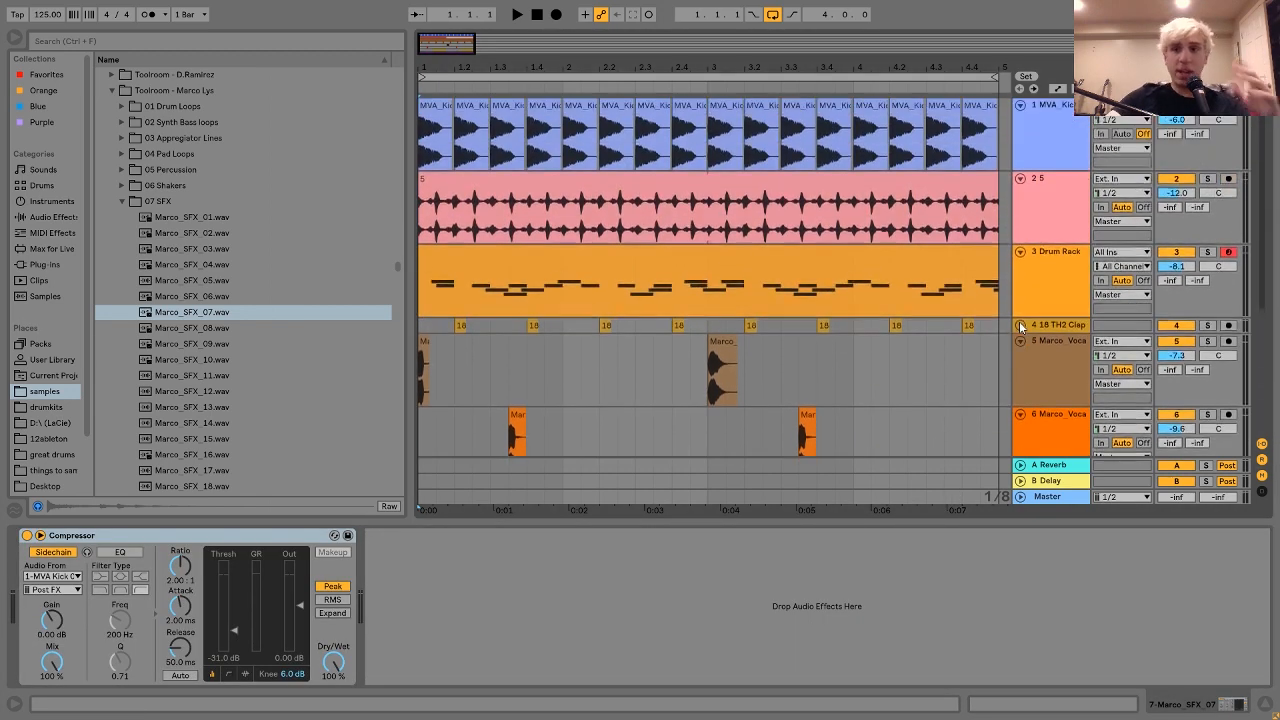
{"action": "left_click", "coordinate": [1048, 256]}
{"action": "key", "text": "ctrl+a"}
{"action": "left_click", "coordinate": [1021, 253]}
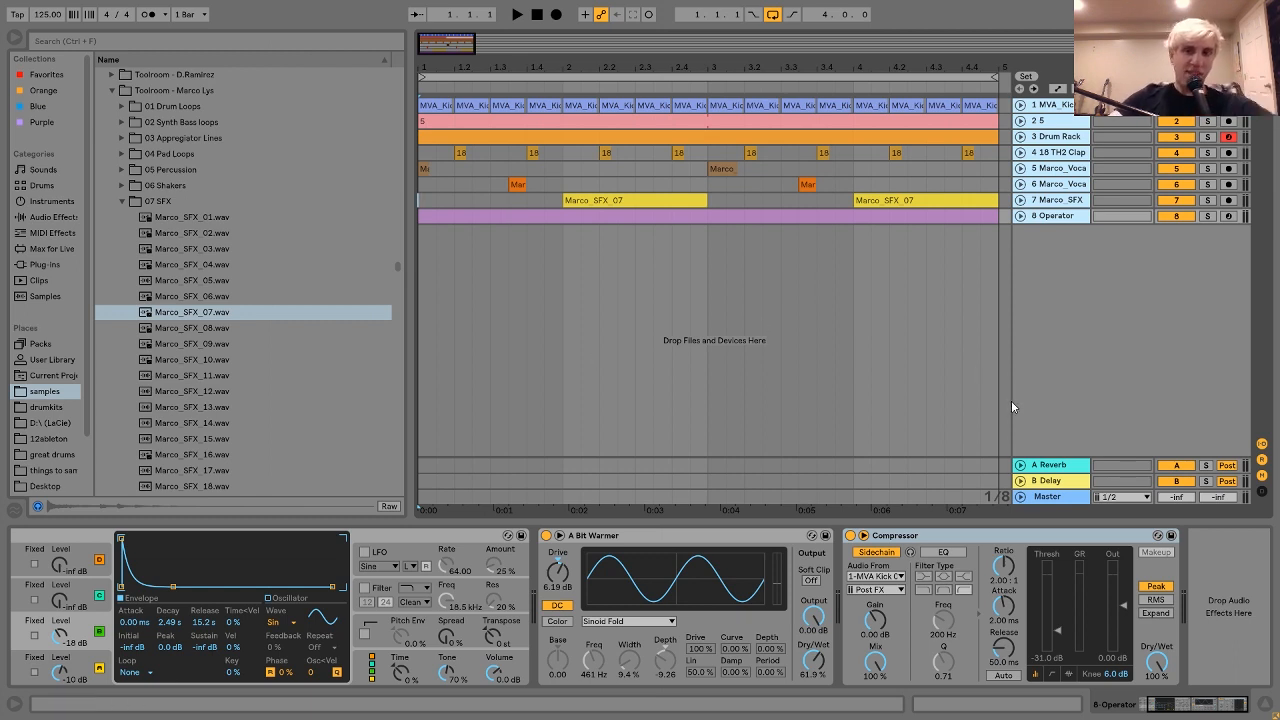
- Play the whole four-bar arrangement once with looping off and the master volume at 0 dB
{"action": "left_click", "coordinate": [771, 17]}
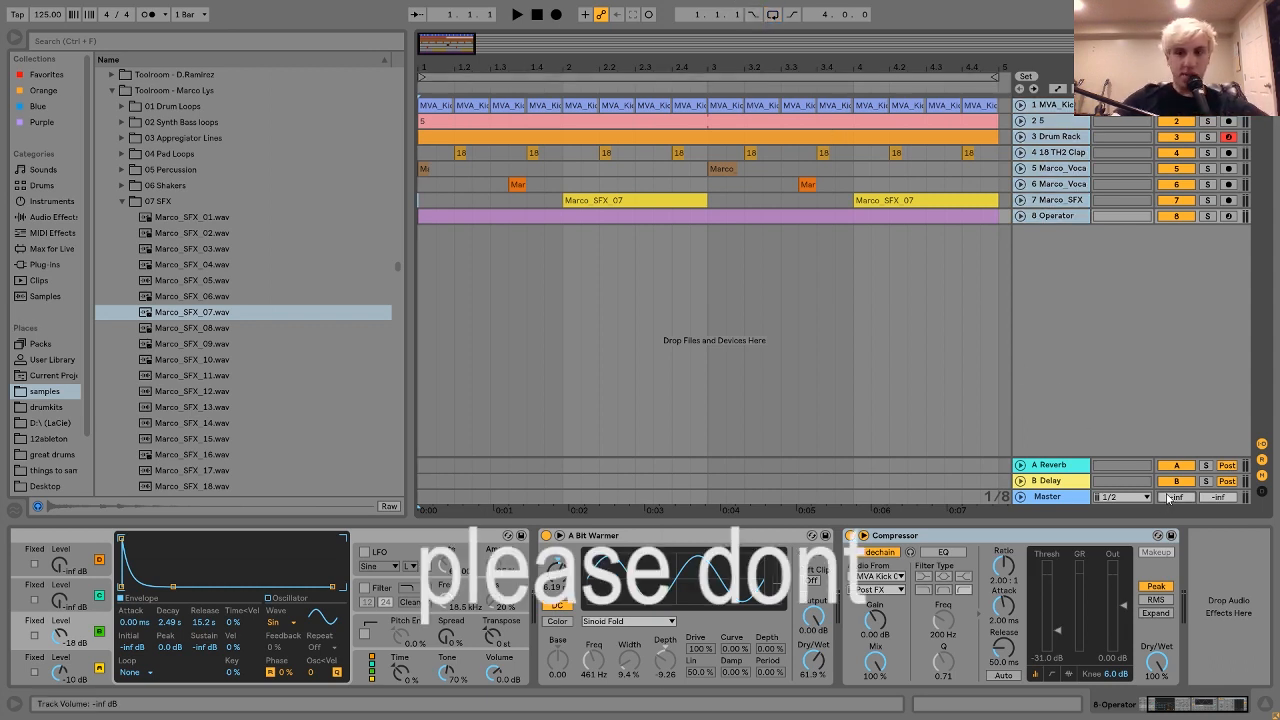
{"action": "key", "text": "space"}
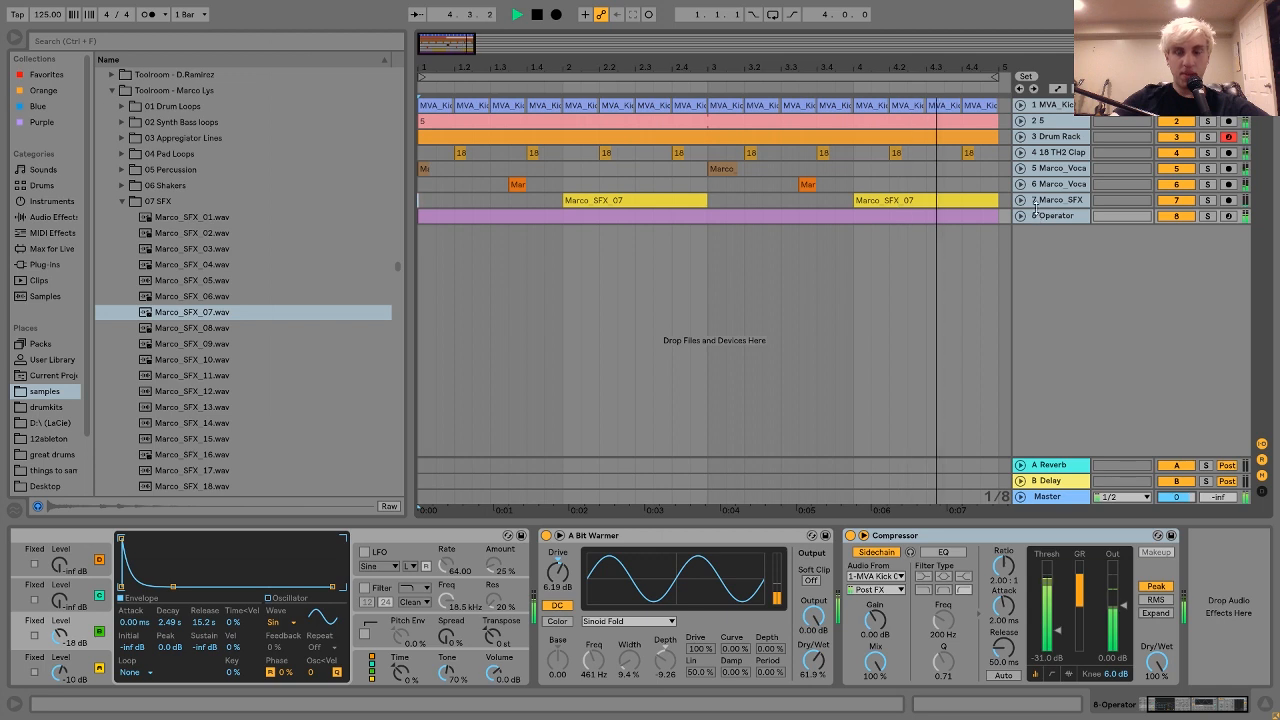
{"action": "key", "text": "space"}
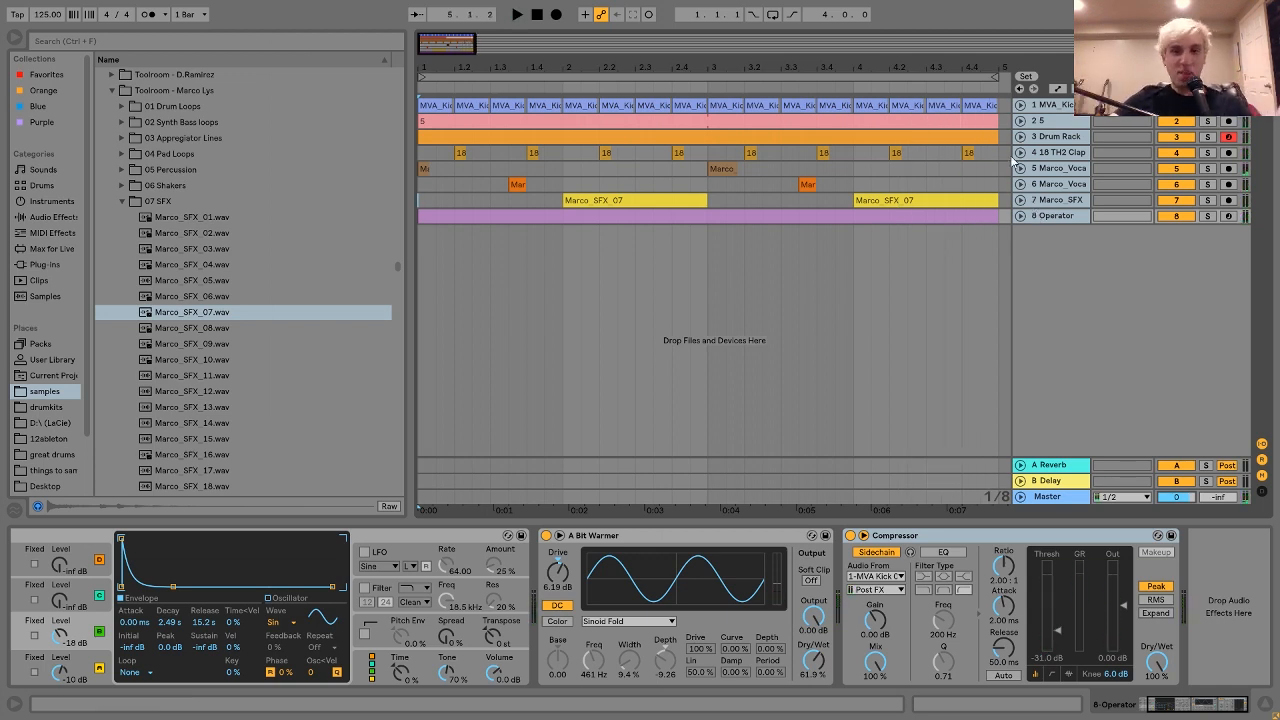
- Select bars 1 to 4 across the vocal glitch and SFX tracks and loop that range
{"action": "left_click", "coordinate": [996, 172]}
{"action": "left_click_drag", "start_coordinate": [996, 174], "coordinate": [397, 258]}
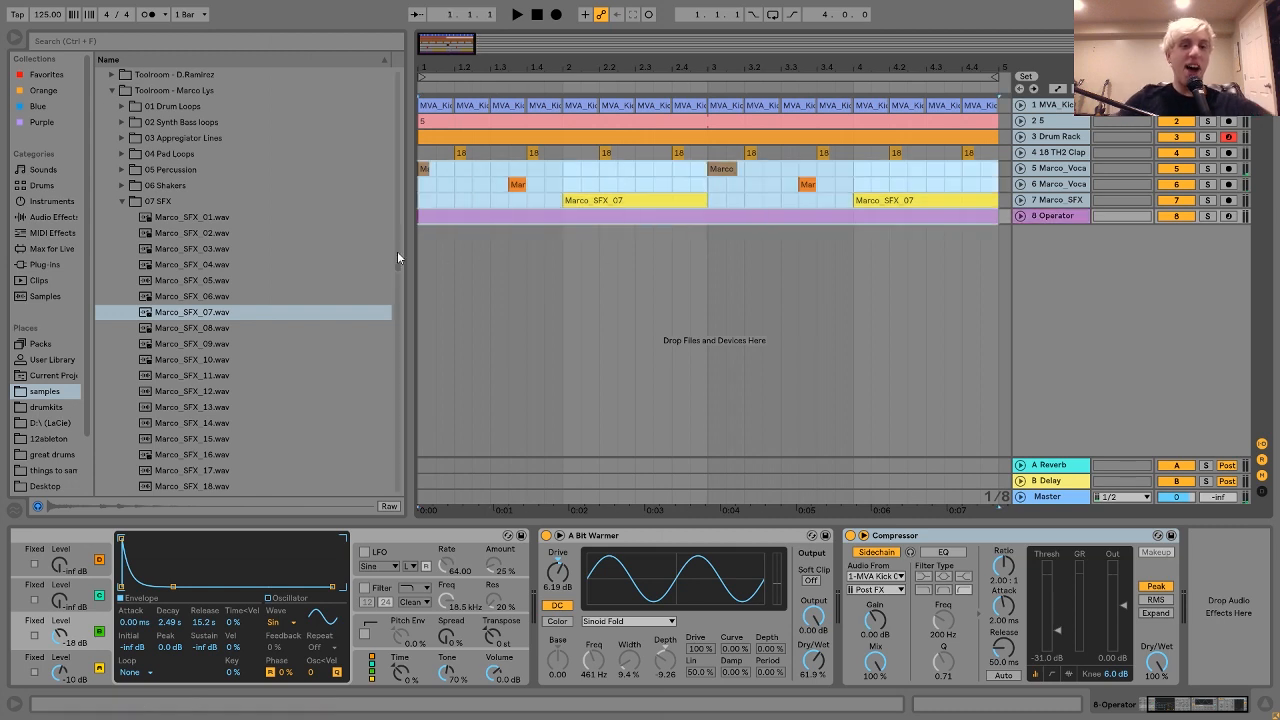
{"action": "key", "text": "ctrl+l"}
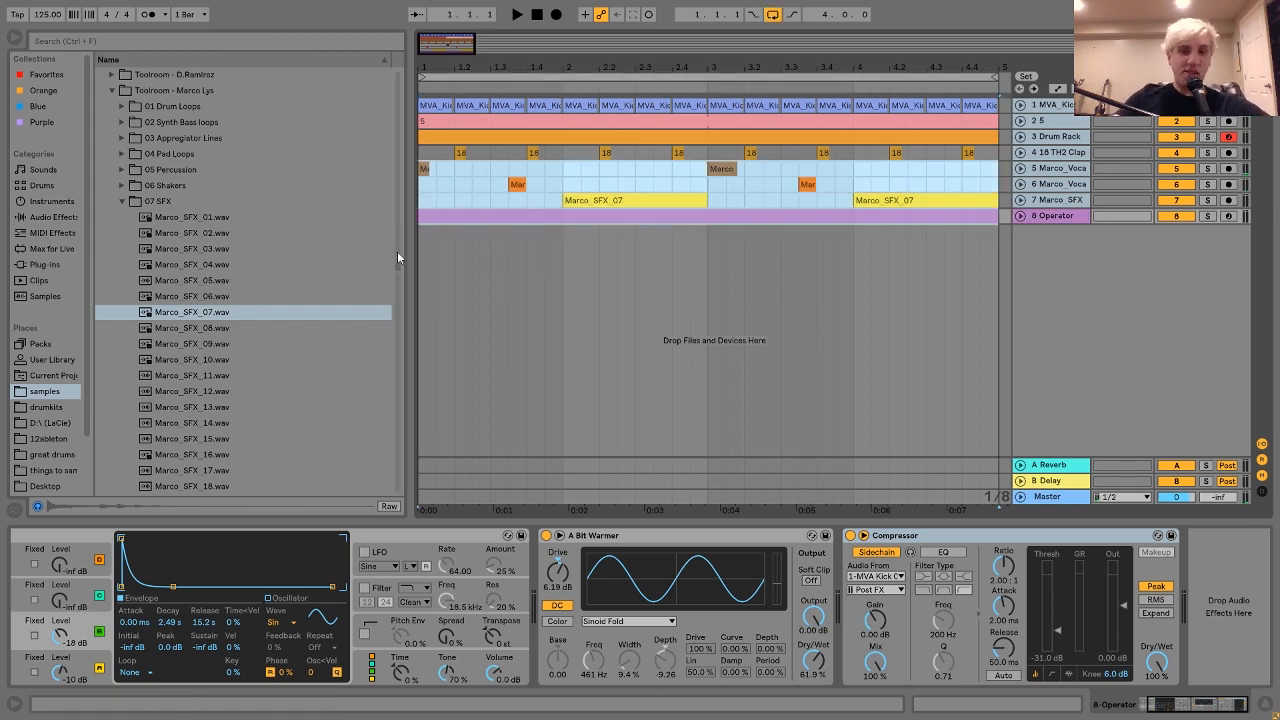
- Listen to the first vocal glitch track in solo, solo the second one and clear the solos
{"action": "left_click", "coordinate": [1058, 173]}
{"action": "left_click", "coordinate": [1210, 169]}
{"action": "key", "text": "space"}
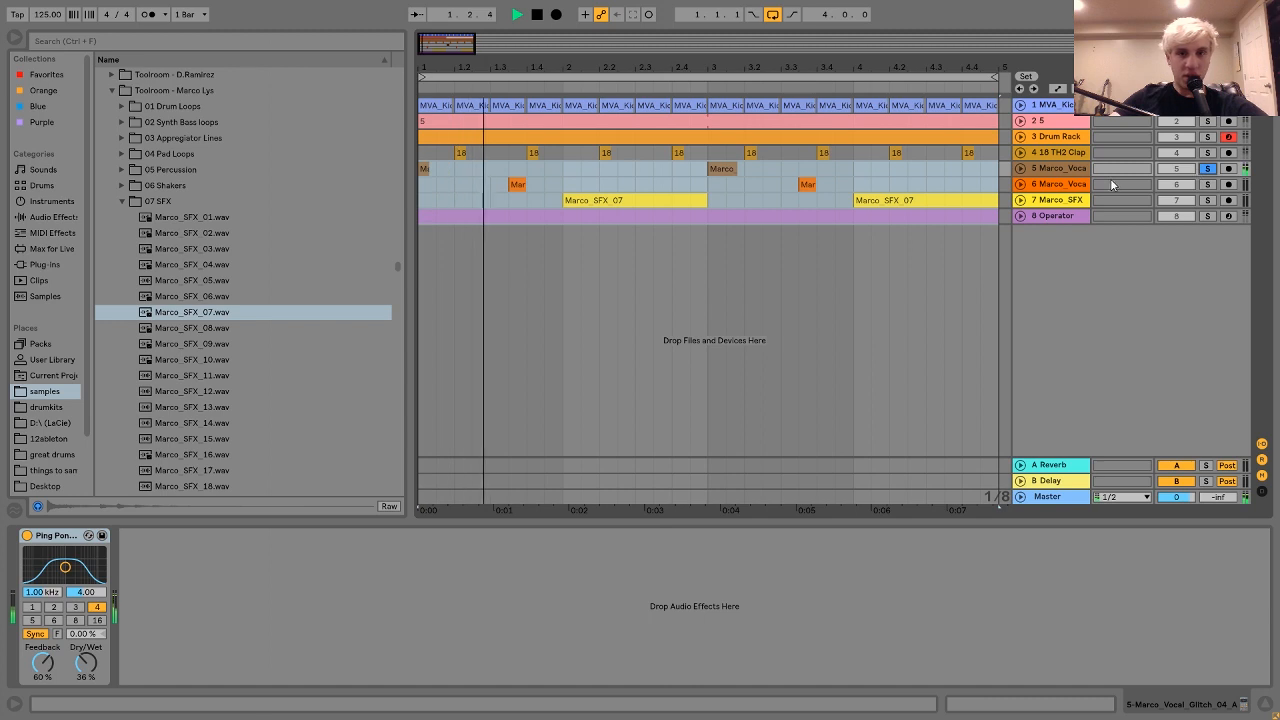
{"action": "left_click", "coordinate": [1207, 184]}
{"action": "left_click", "coordinate": [1207, 184]}
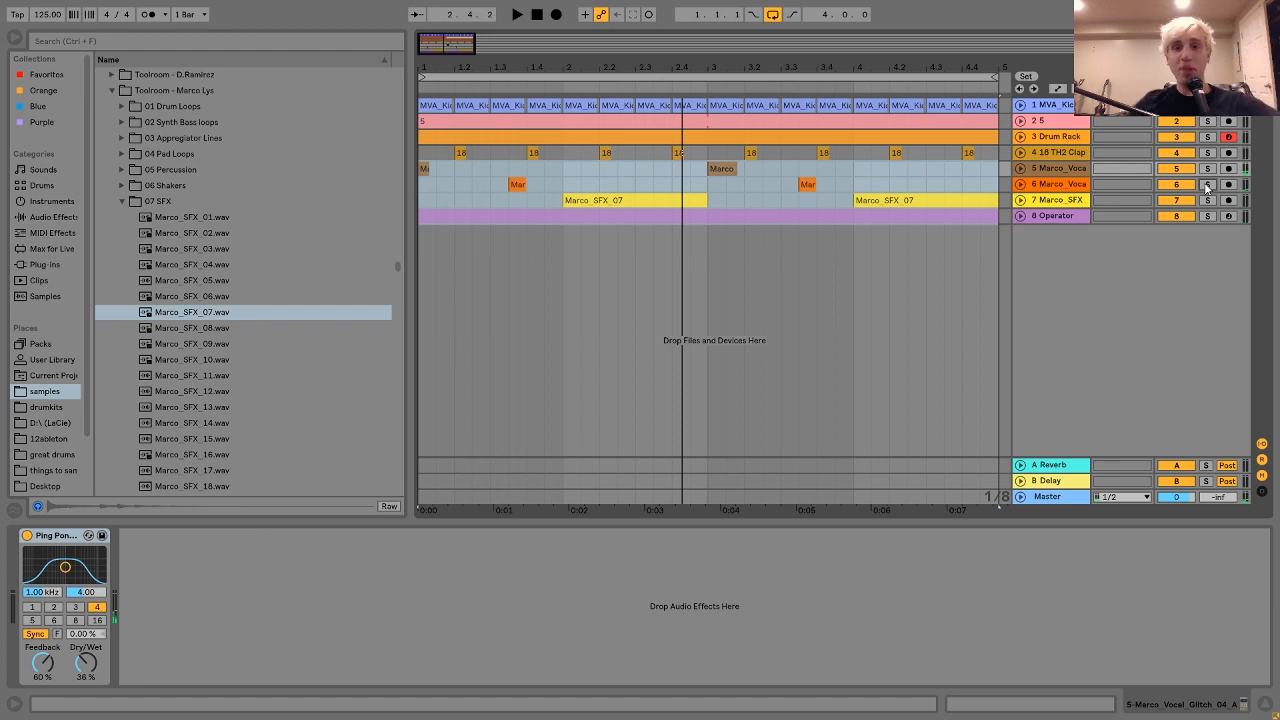
- Listen to the loop with kick, shaker, Drum Rack, clap and Operator soloed, and clear all solos
{"action": "key", "text": "space"}
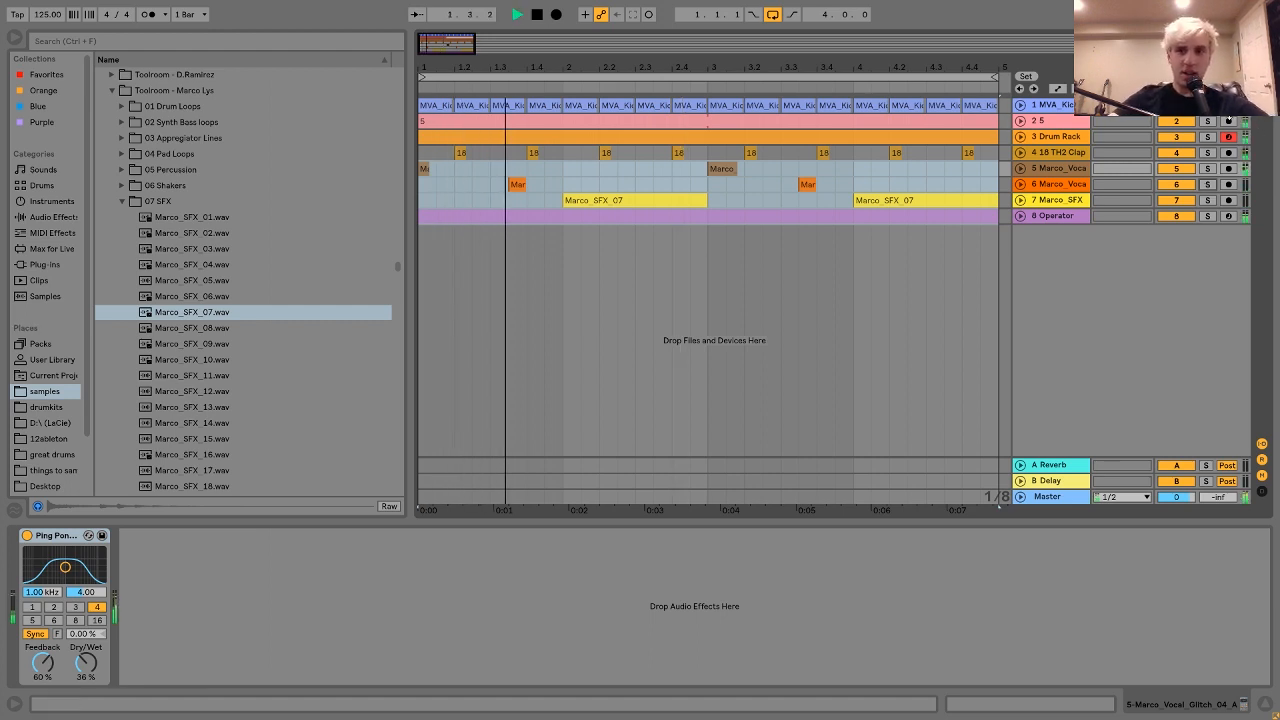
{"action": "left_click", "coordinate": [1208, 107]}
{"action": "left_click", "coordinate": [1208, 121], "text": "ctrl"}
{"action": "left_click", "coordinate": [1208, 137], "text": "ctrl"}
{"action": "left_click", "coordinate": [1208, 153], "text": "ctrl"}
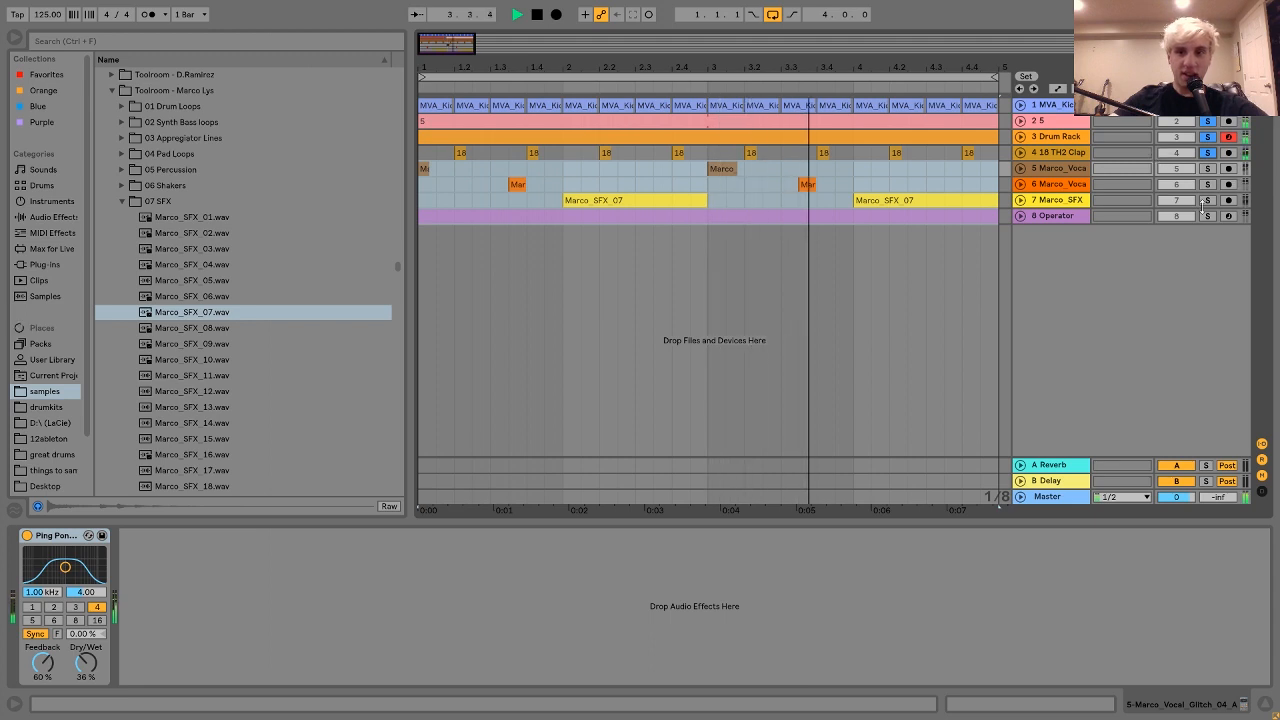
{"action": "left_click", "coordinate": [1202, 201]}
{"action": "left_click", "coordinate": [1205, 215], "text": "ctrl"}
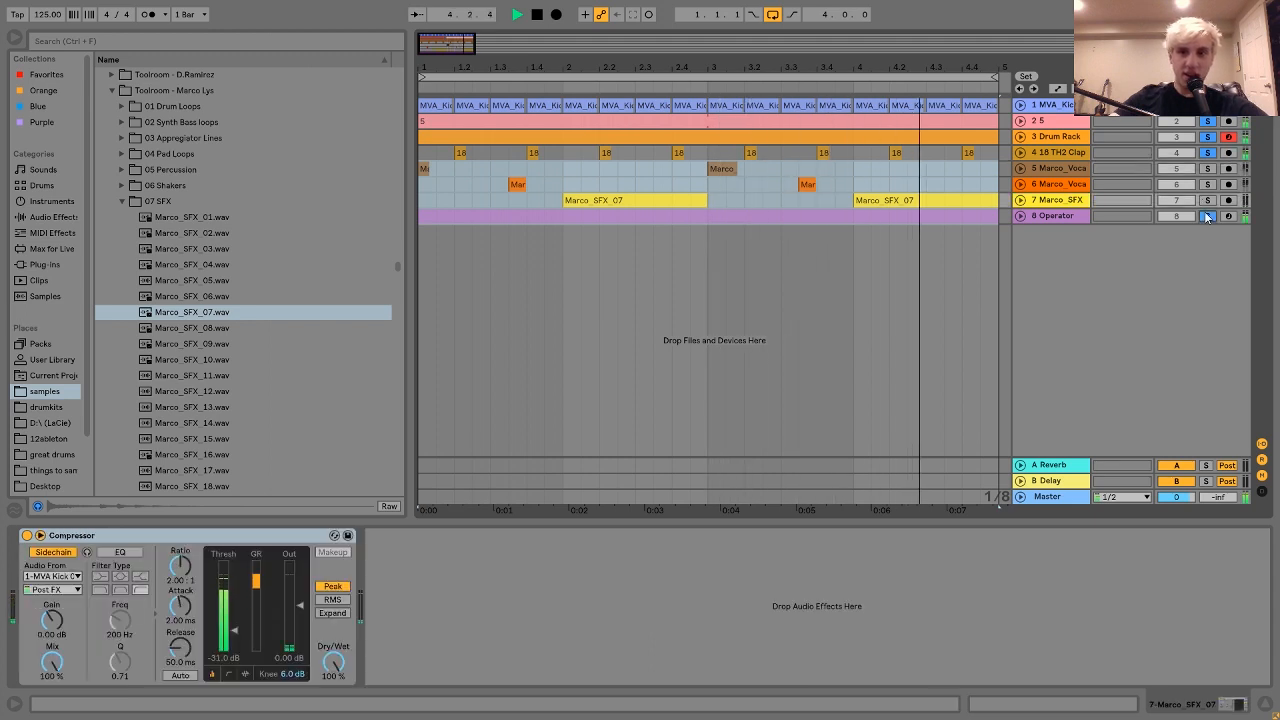
{"action": "left_click", "coordinate": [1046, 217]}
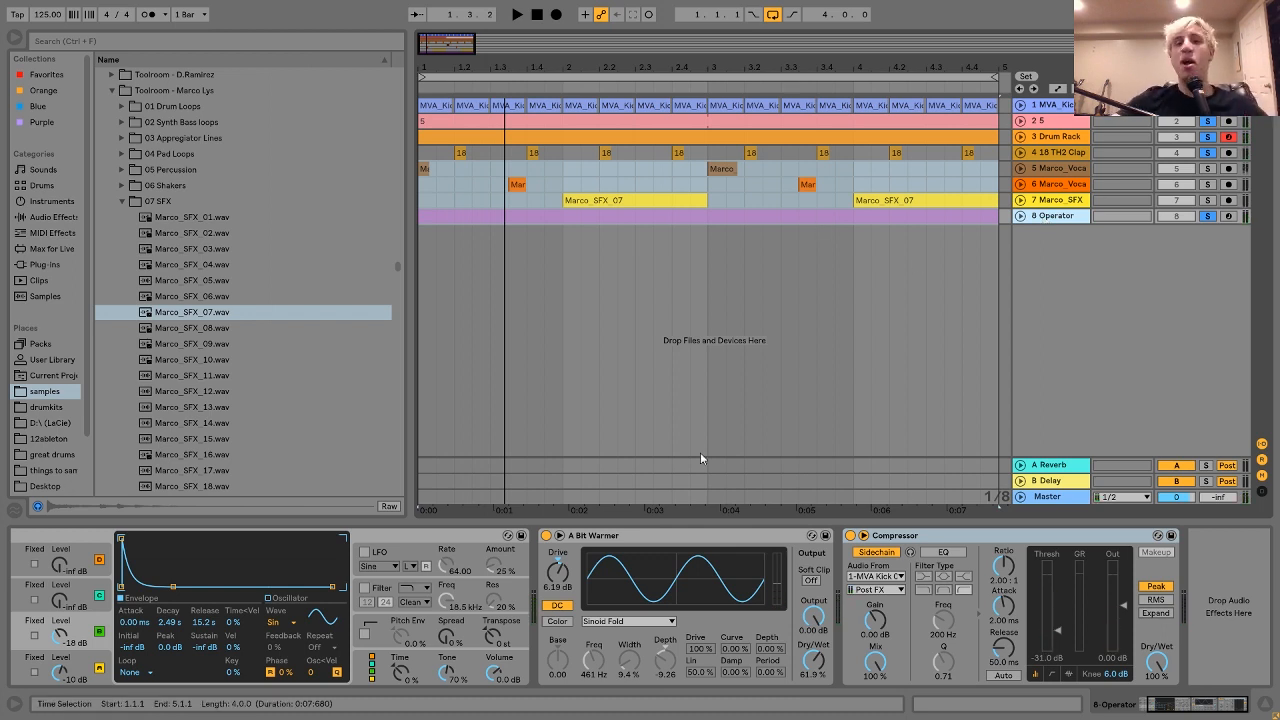
{"action": "left_click", "coordinate": [1205, 152]}
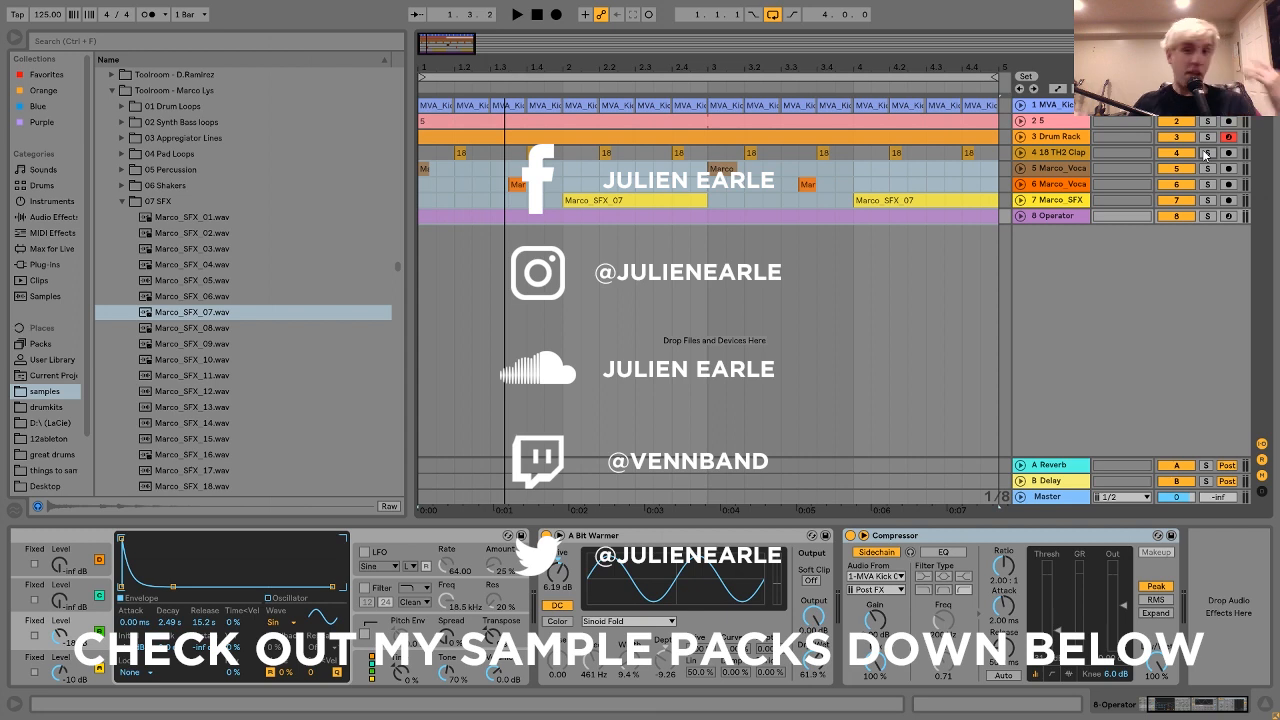